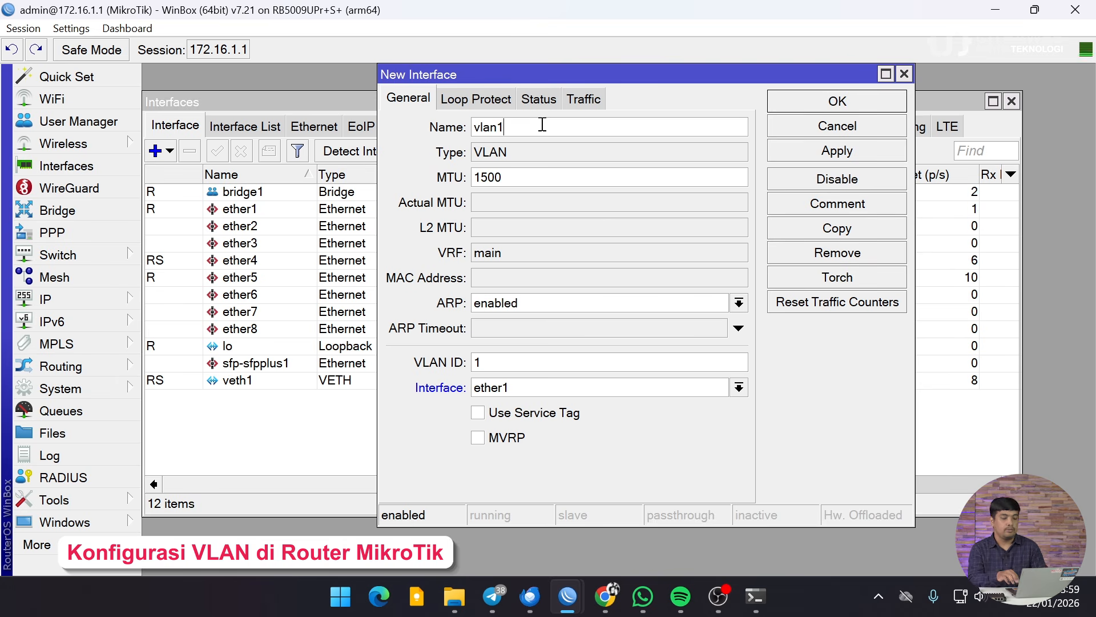
# Step: Fill in the VLAN as vlan10 with VLAN ID 10 and parent interface bridge1
pyautogui.write('0')
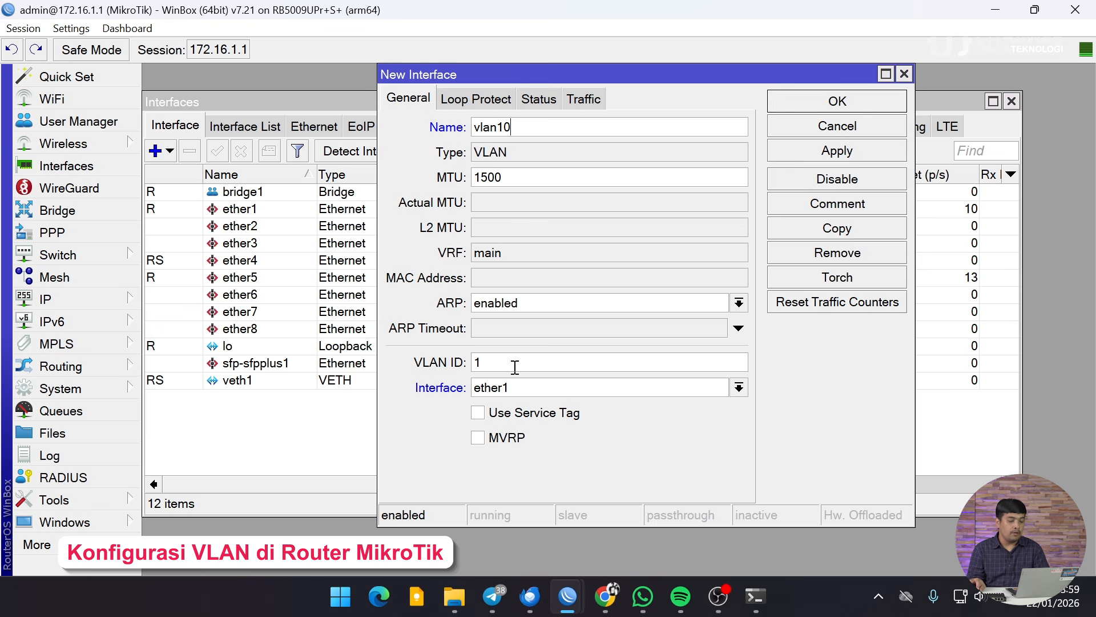
pyautogui.write('0')
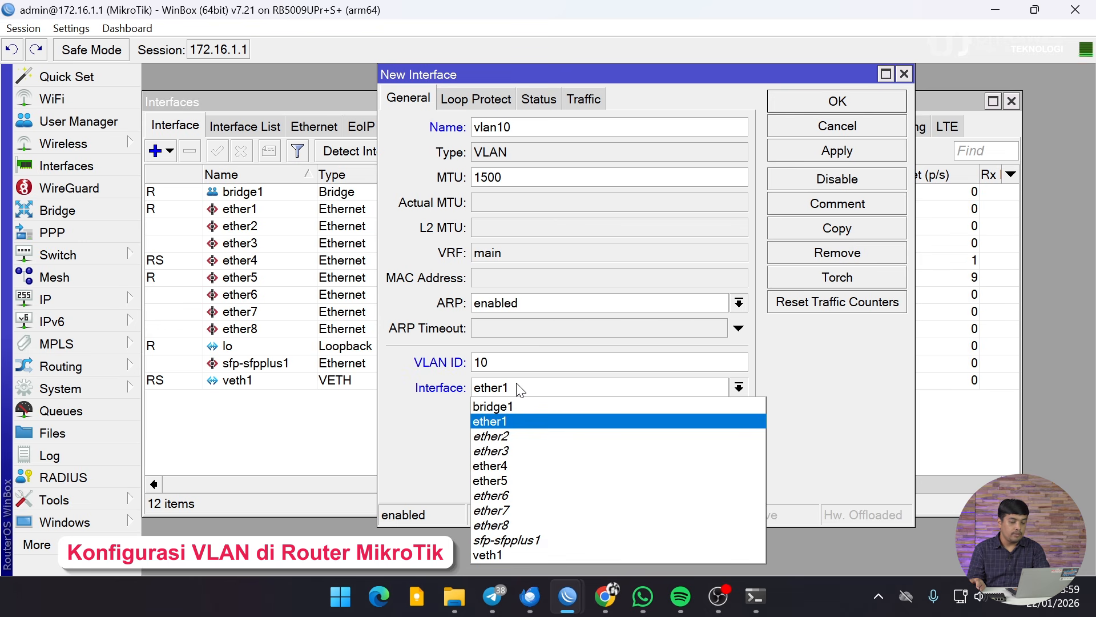
pyautogui.click(520, 385)
pyautogui.click(519, 410)
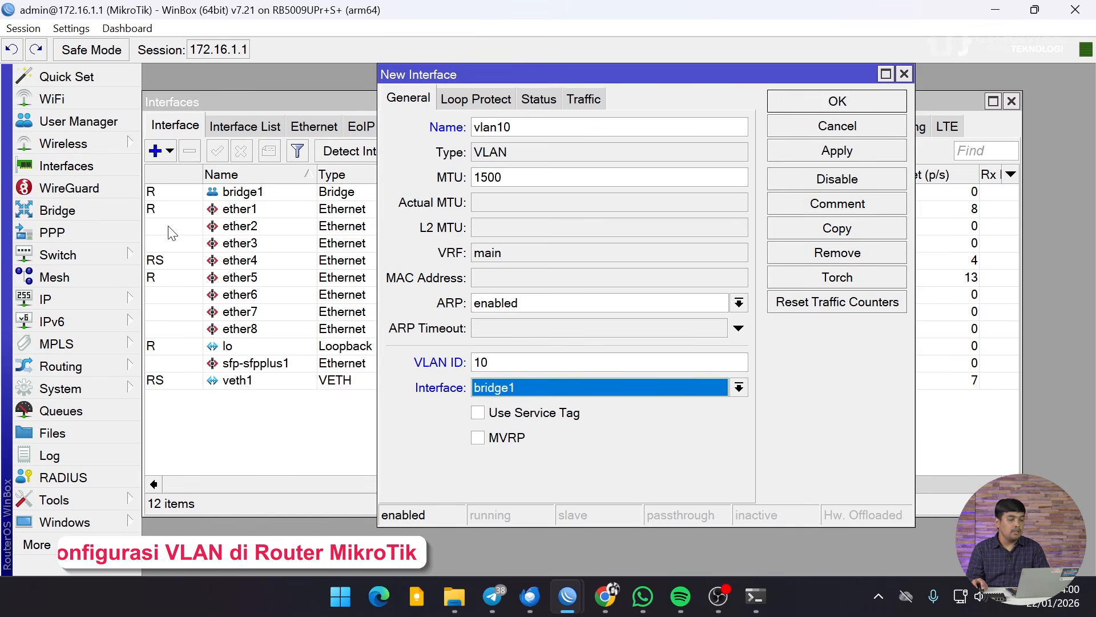
pyautogui.click(90, 214)
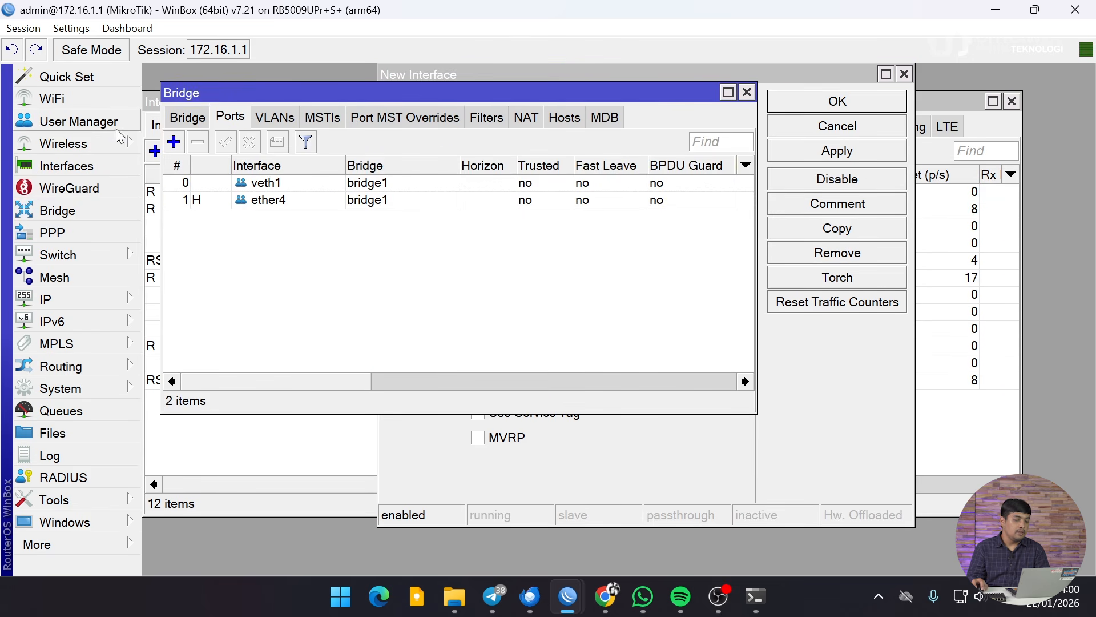
pyautogui.click(201, 120)
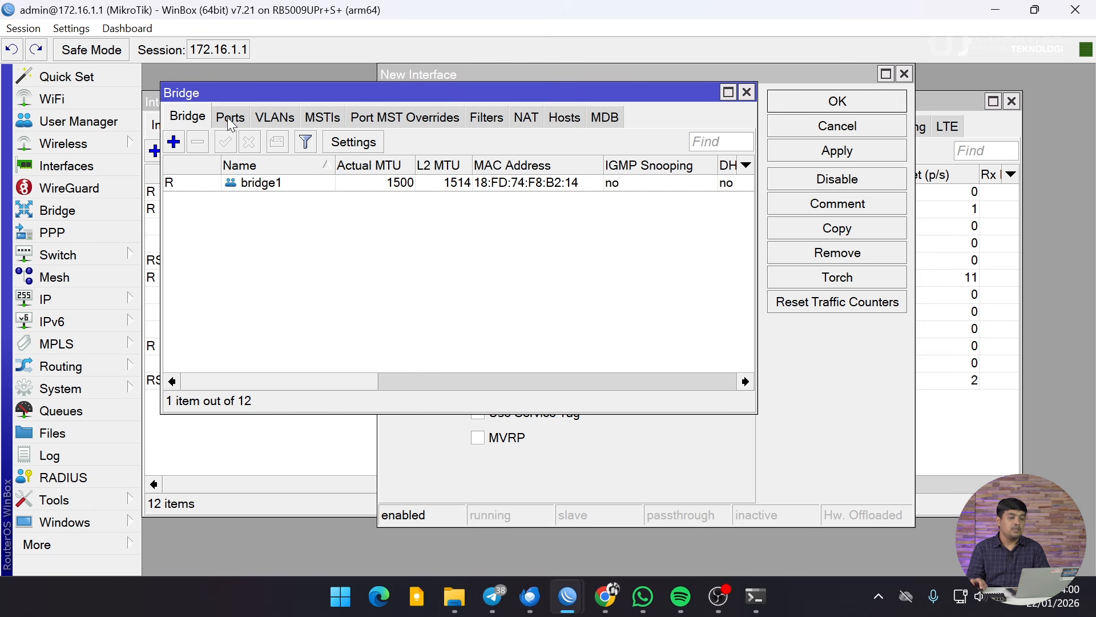
pyautogui.click(229, 120)
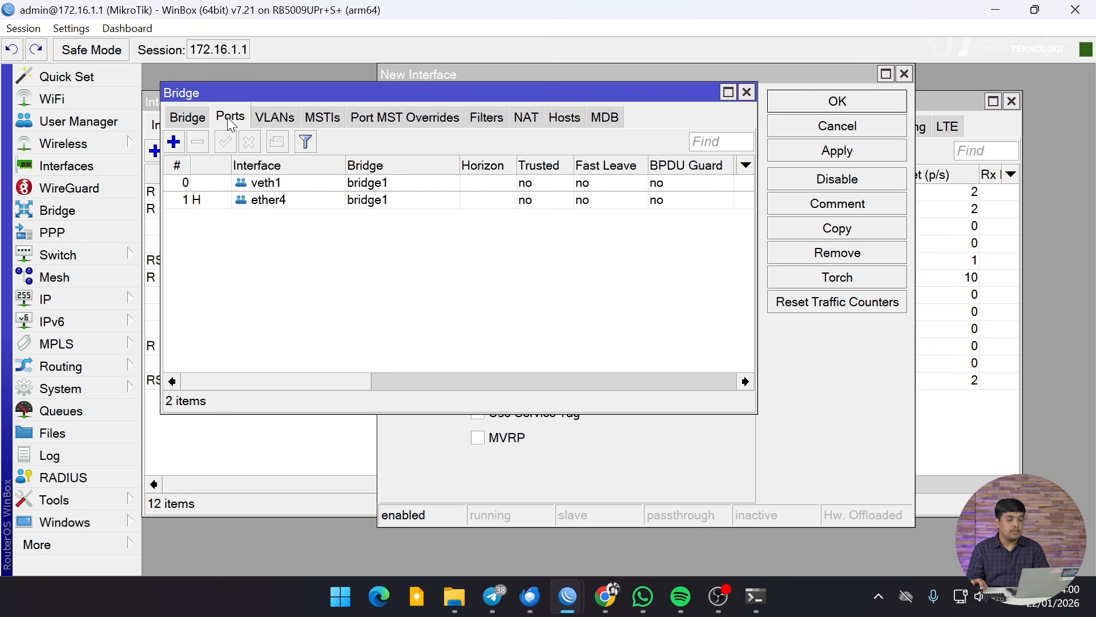
pyautogui.click(272, 189)
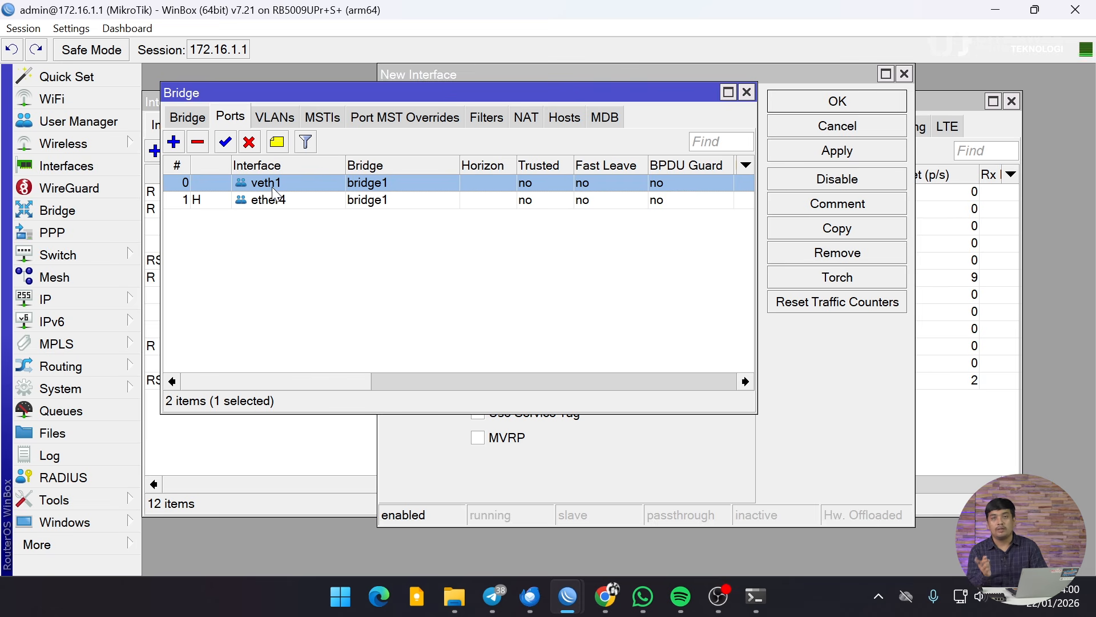
pyautogui.click(278, 196)
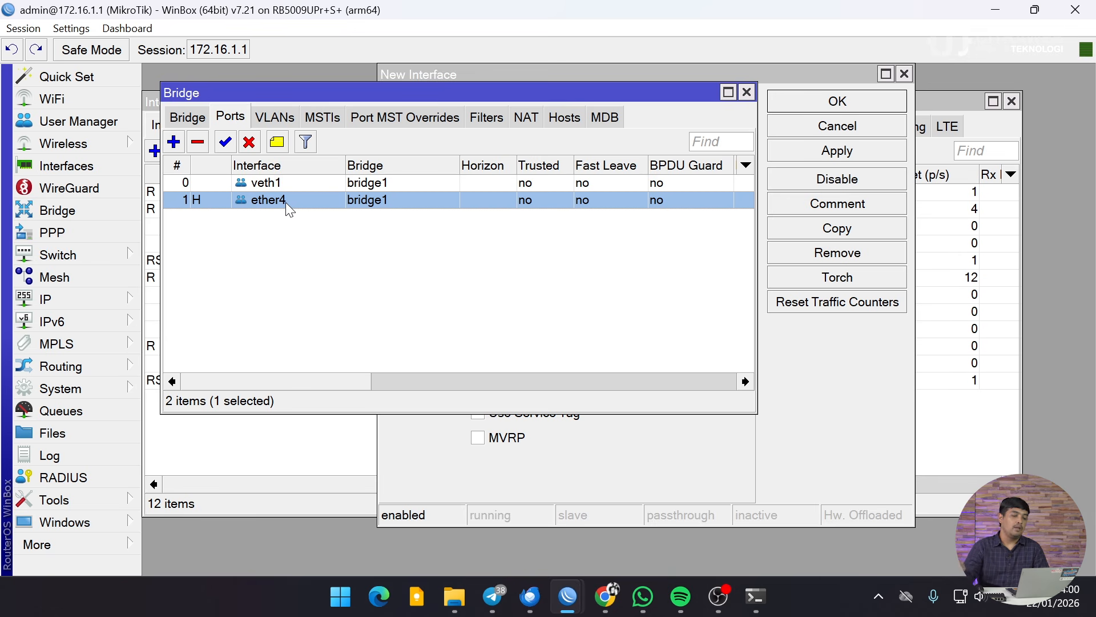
pyautogui.click(746, 95)
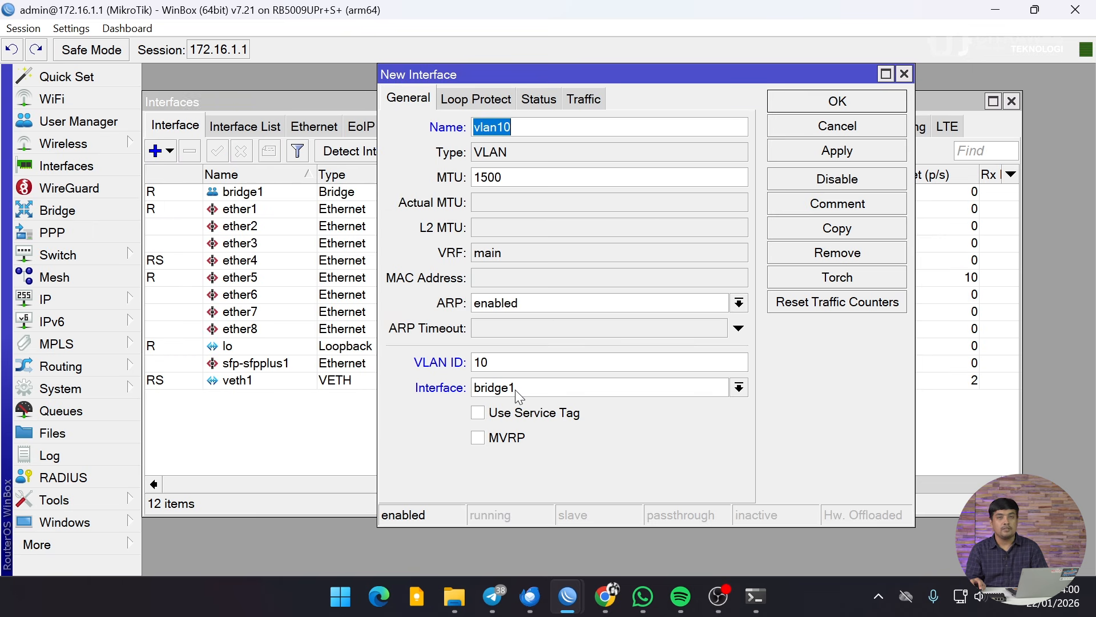
# Step: Save vlan10 and start a new VLAN interface, discarding an accidental VETH form
pyautogui.click(827, 101)
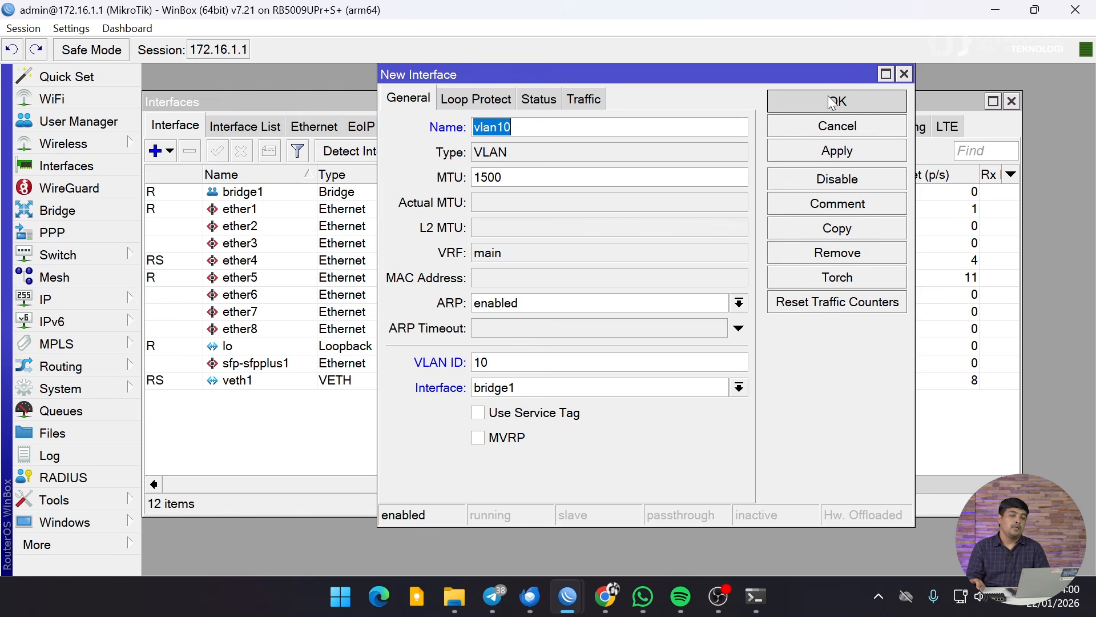
pyautogui.click(155, 150)
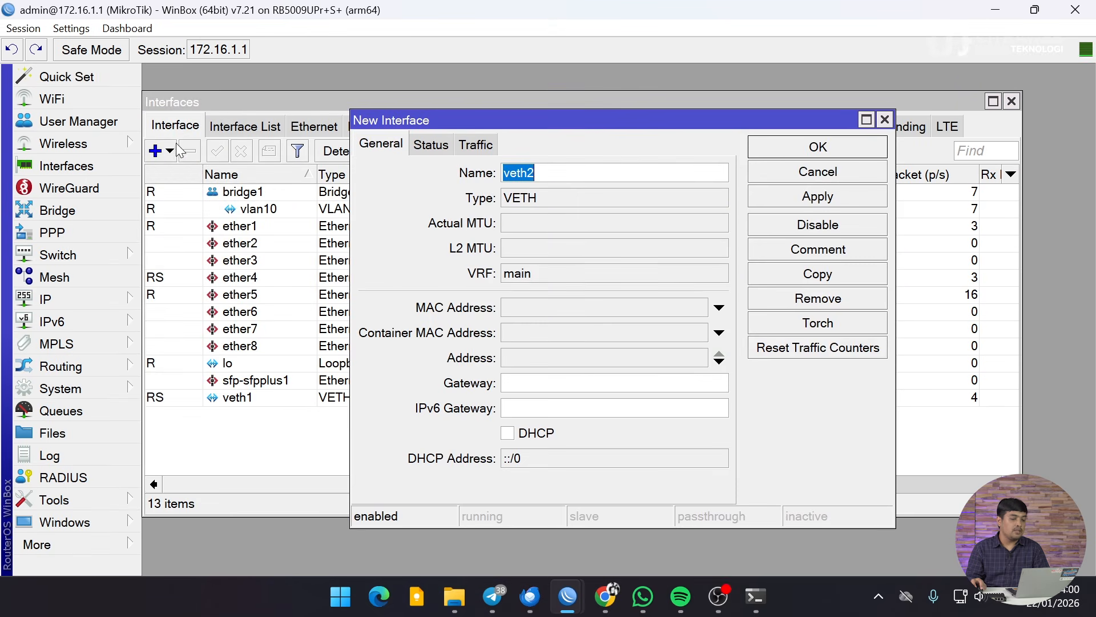
pyautogui.click(885, 120)
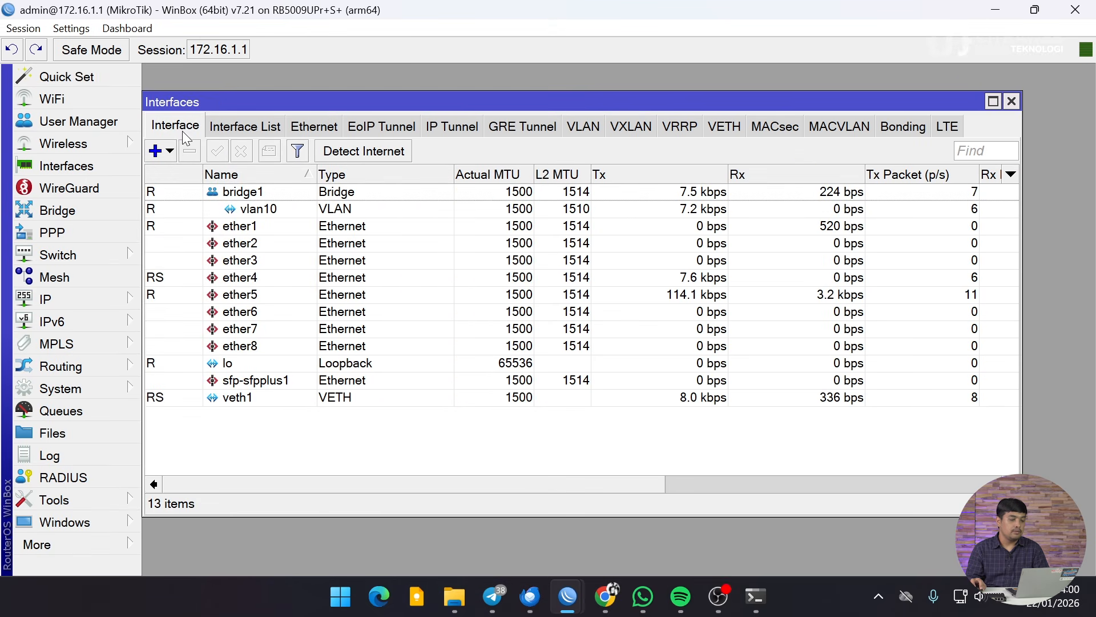
pyautogui.click(159, 150)
pyautogui.click(214, 93)
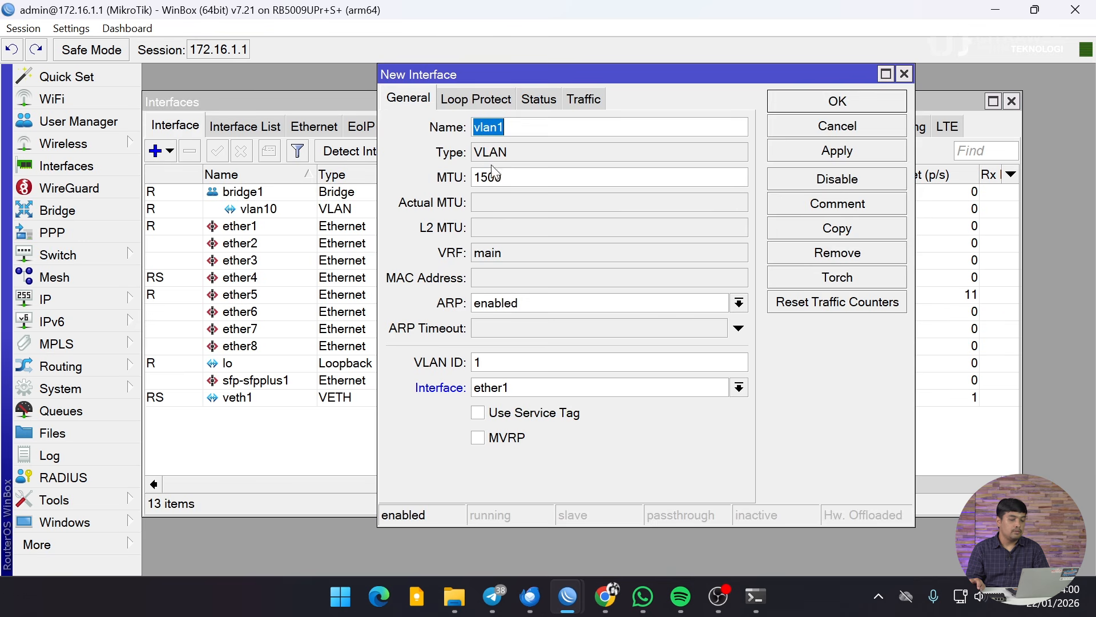
# Step: Create vlan20 with VLAN ID 20 on parent interface bridge1
pyautogui.click(533, 124)
pyautogui.press('BackSpace')
pyautogui.write('20')
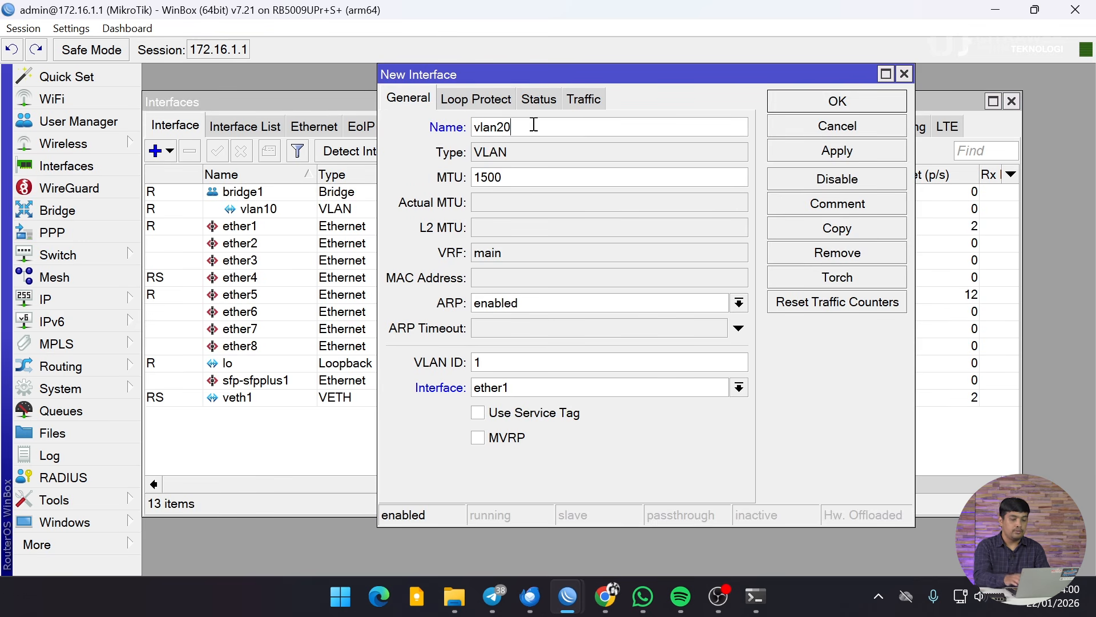
pyautogui.doubleClick(495, 363)
pyautogui.write('20')
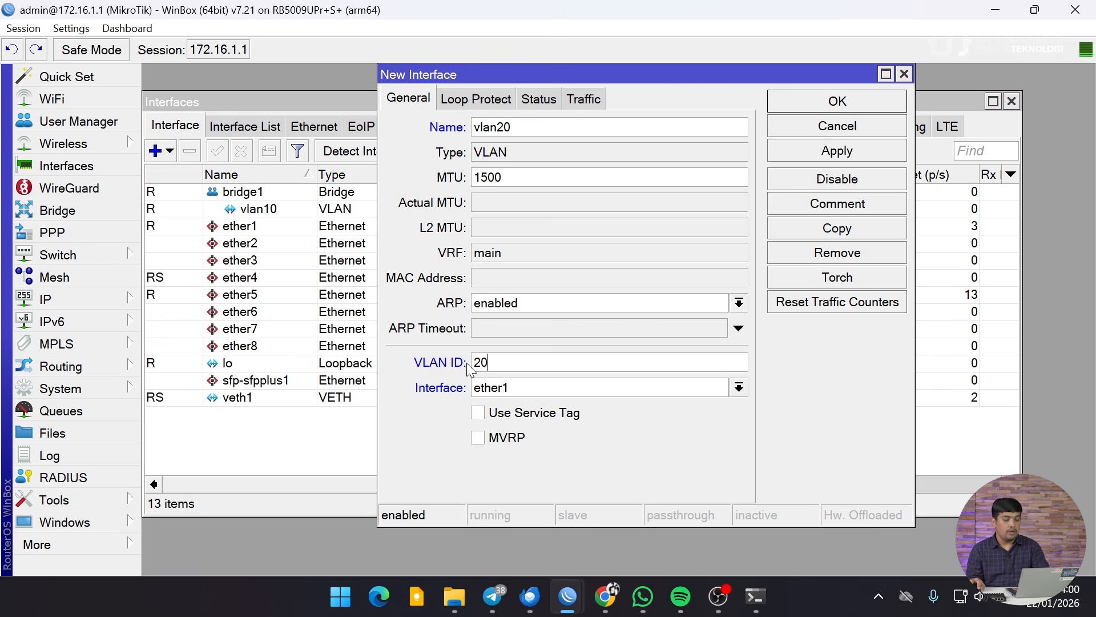
pyautogui.click(528, 387)
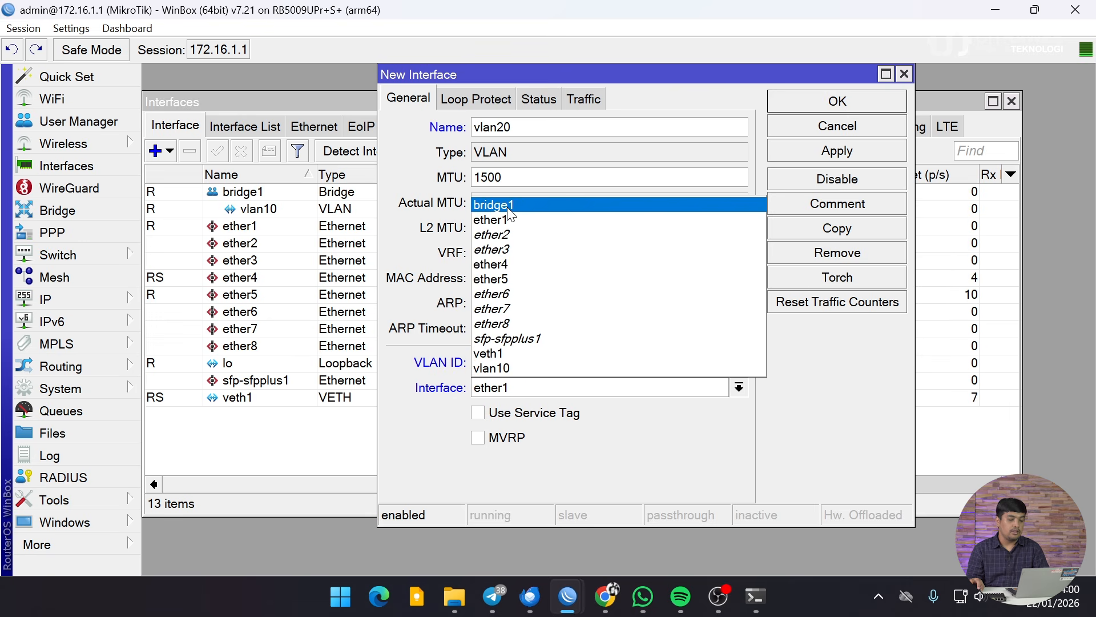
pyautogui.click(631, 207)
pyautogui.click(792, 101)
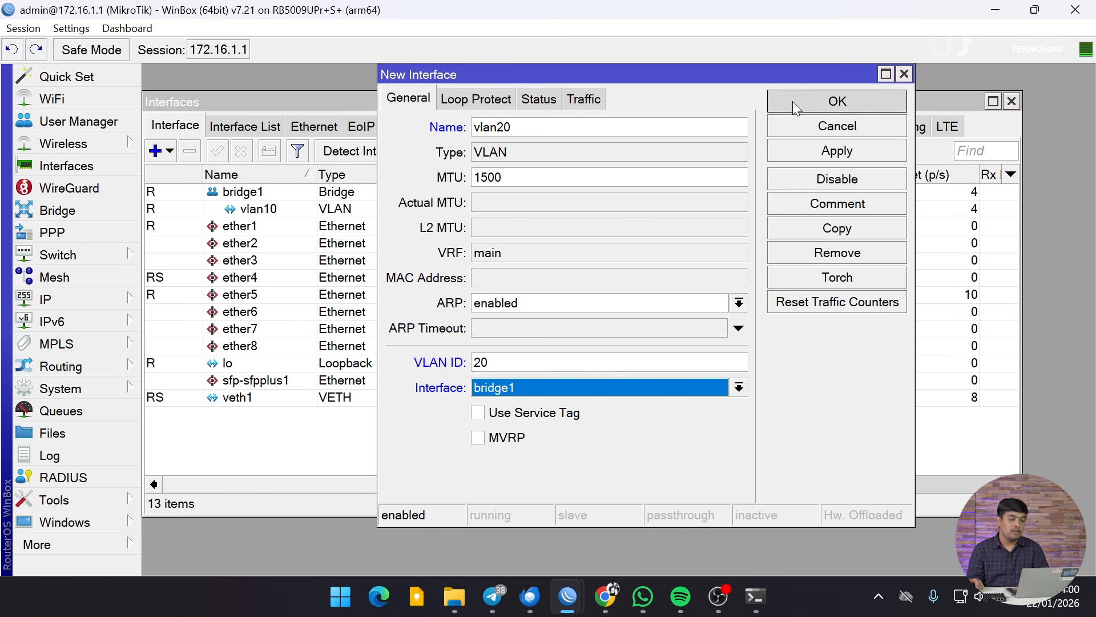
# Step: Check the vlan10 and vlan20 entries, then close the Interfaces window
pyautogui.click(287, 207)
pyautogui.click(286, 224)
pyautogui.click(286, 209)
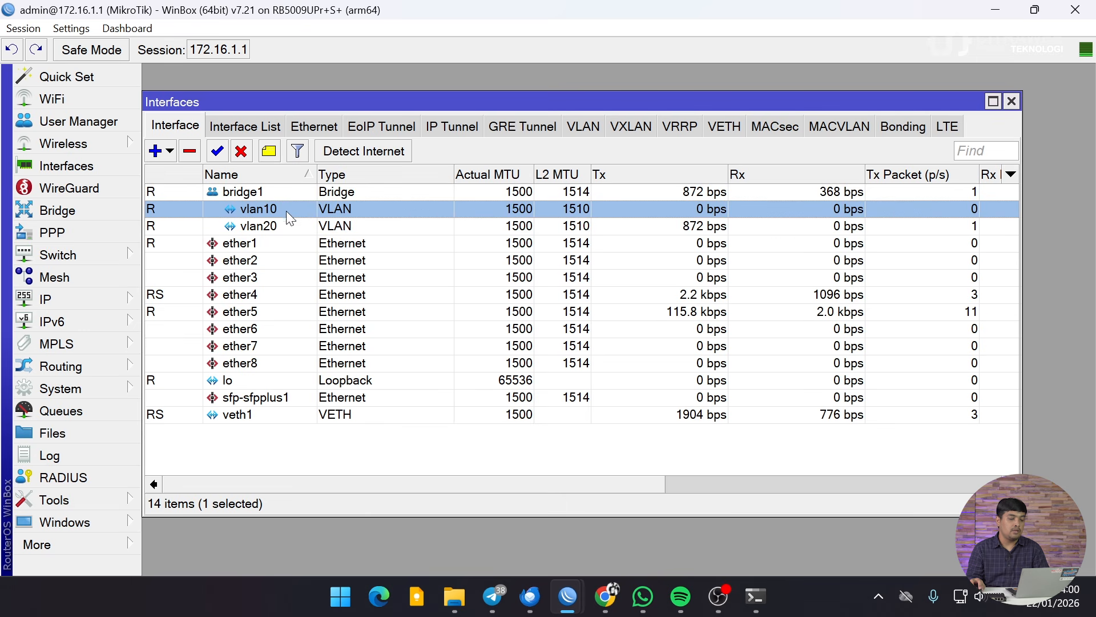
pyautogui.click(286, 224)
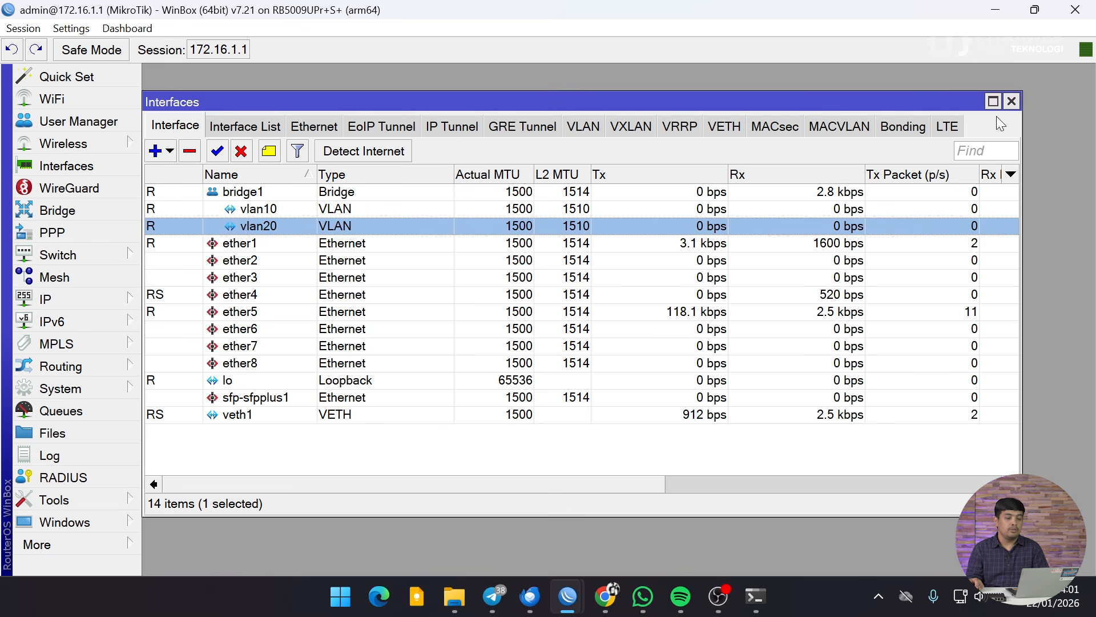
pyautogui.click(1011, 103)
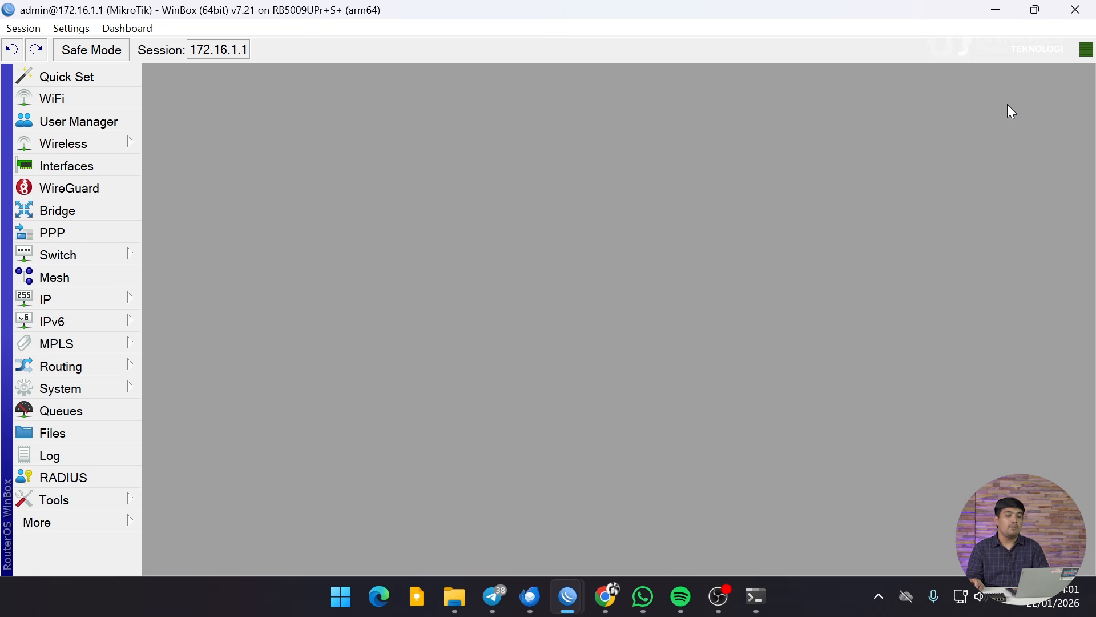
# Step: Add the address 10.0.10.1/24 on interface vlan10 under IP Addresses
pyautogui.click(124, 301)
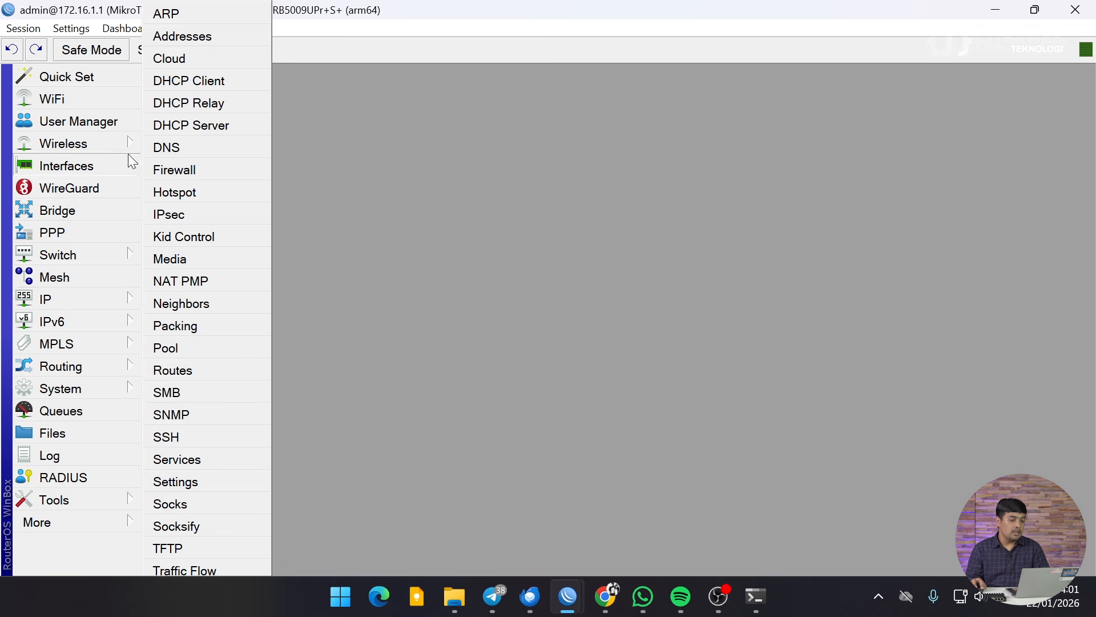
pyautogui.click(95, 297)
pyautogui.click(95, 296)
pyautogui.click(218, 34)
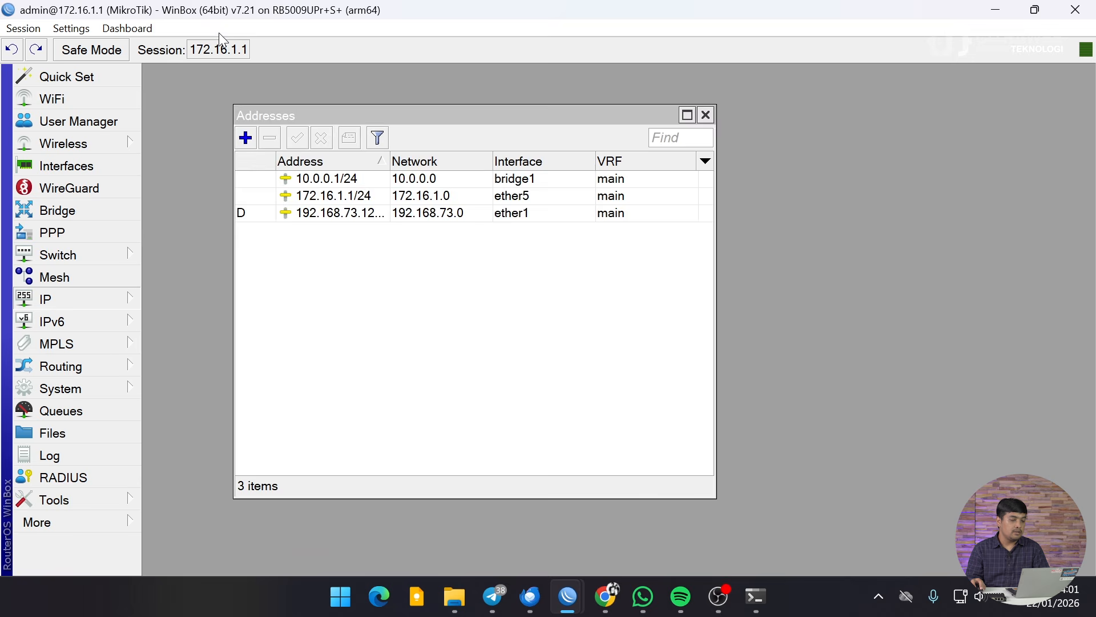
pyautogui.click(251, 144)
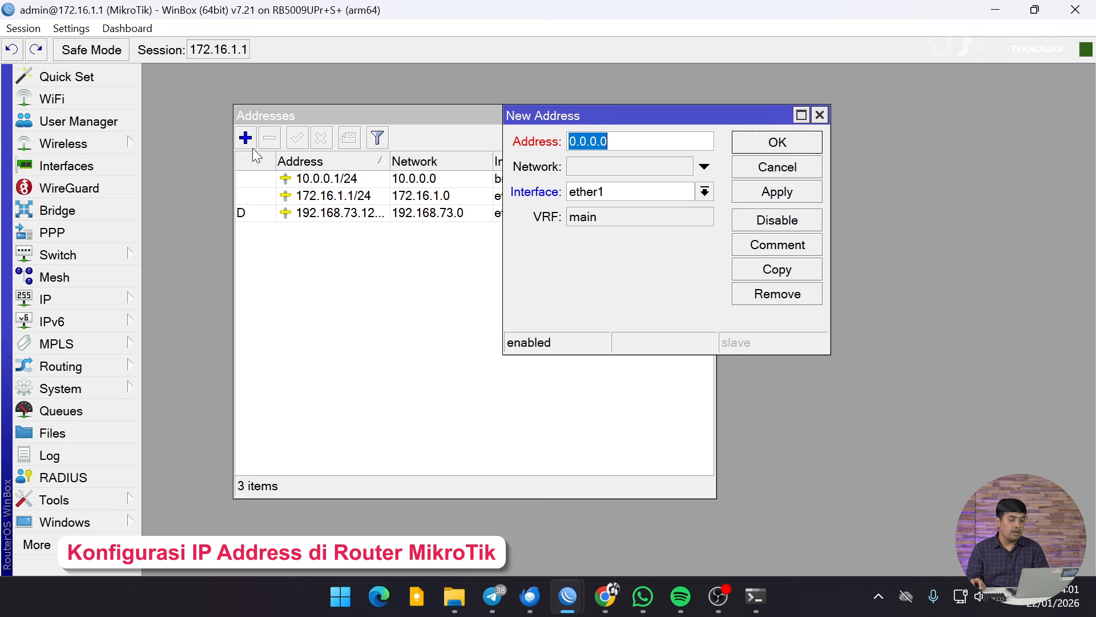
pyautogui.write('10')
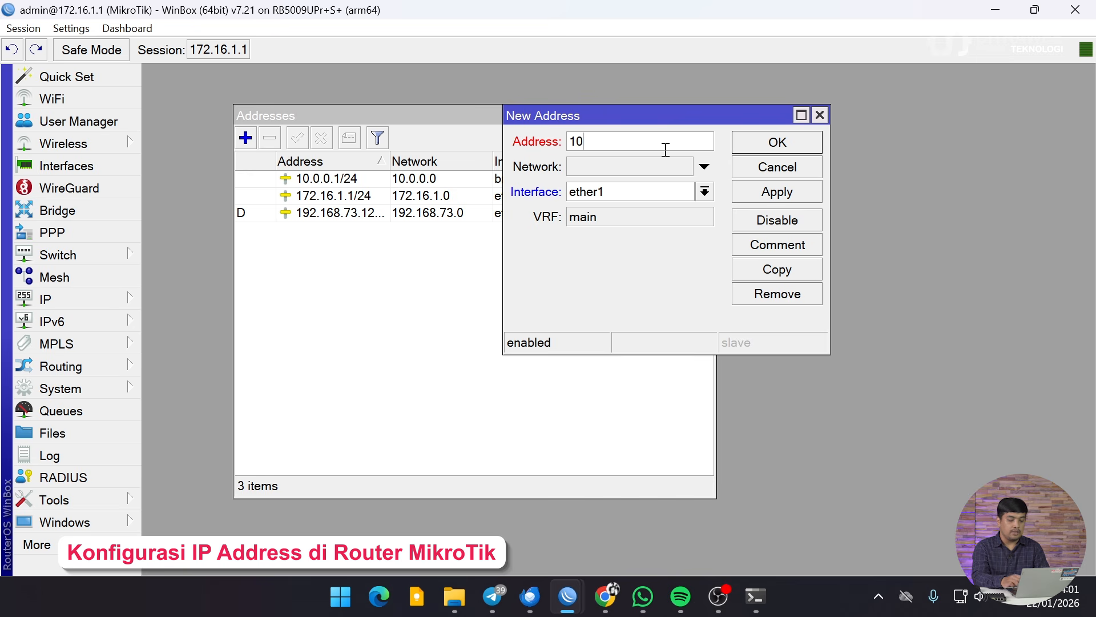
pyautogui.write('.0.10')
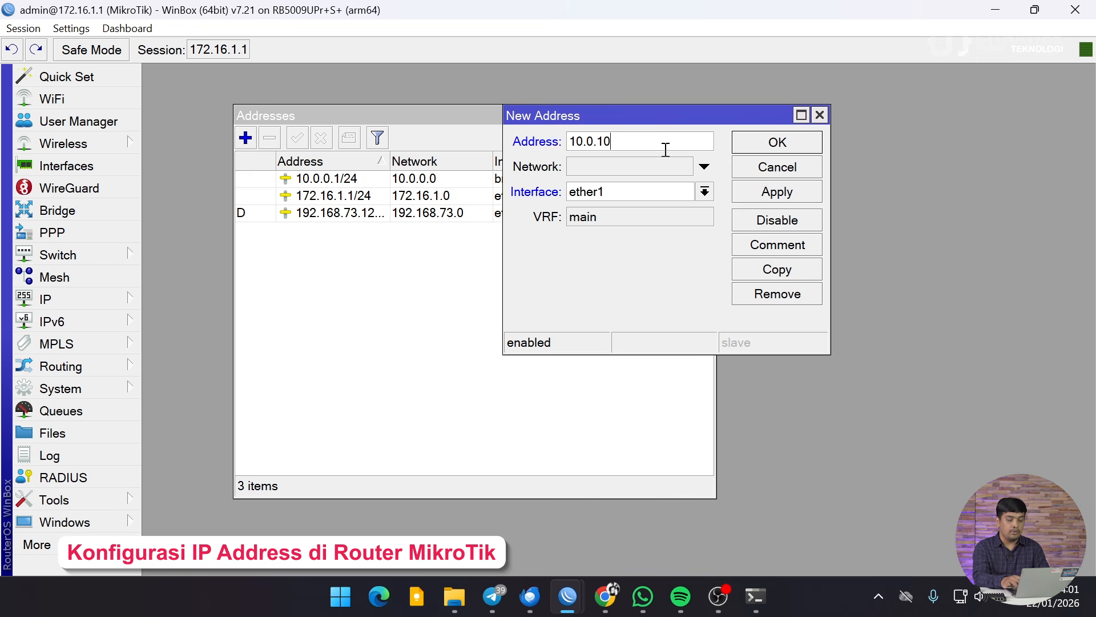
pyautogui.write('.1/24')
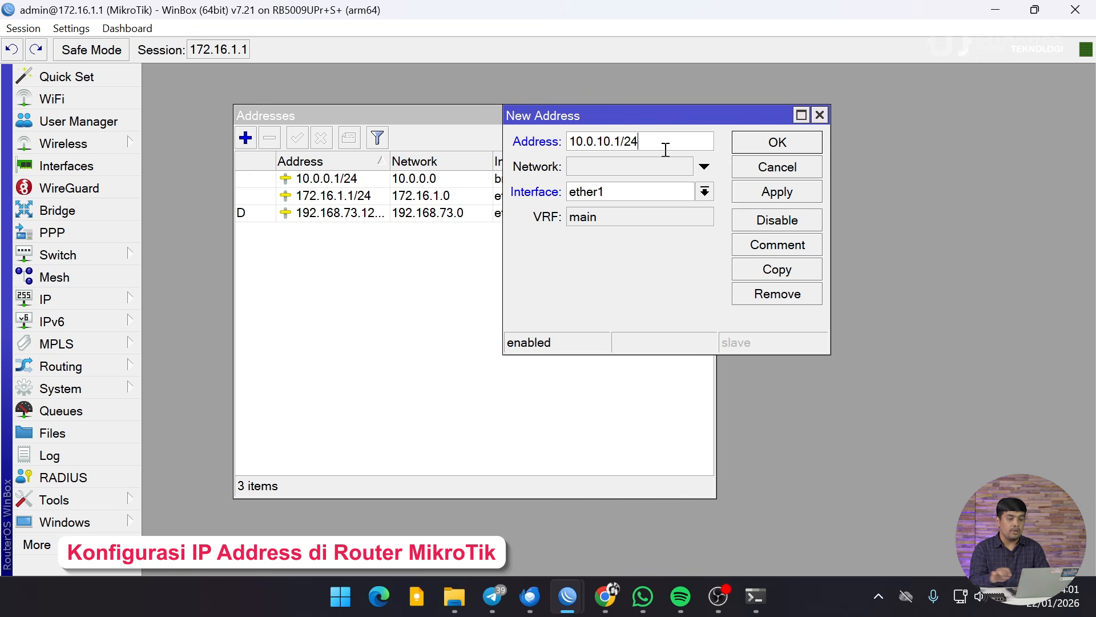
pyautogui.click(666, 194)
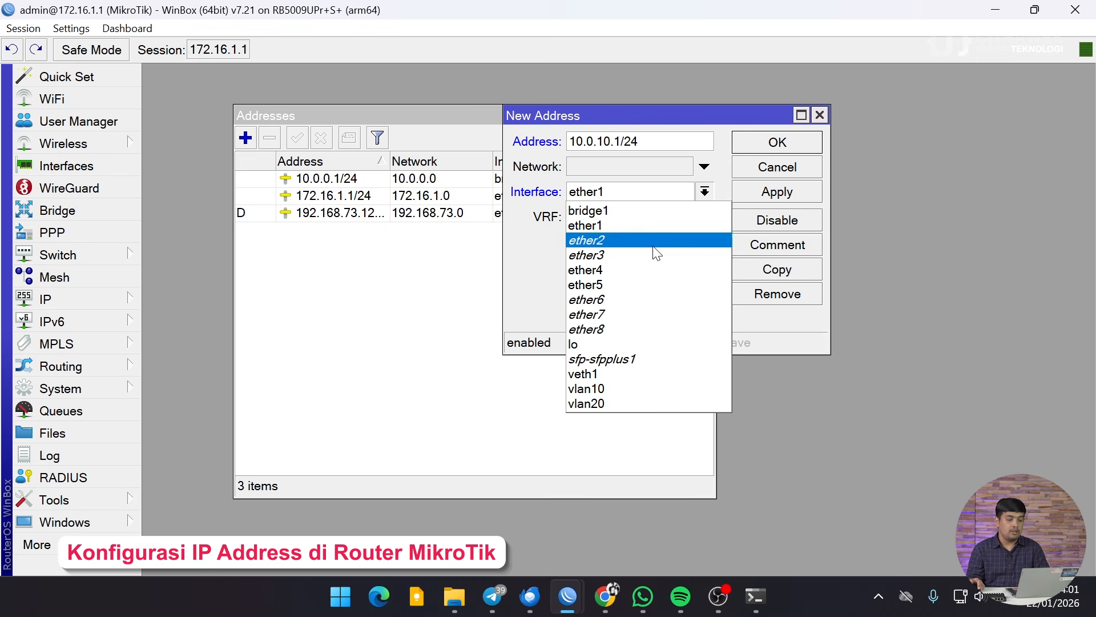
pyautogui.click(621, 385)
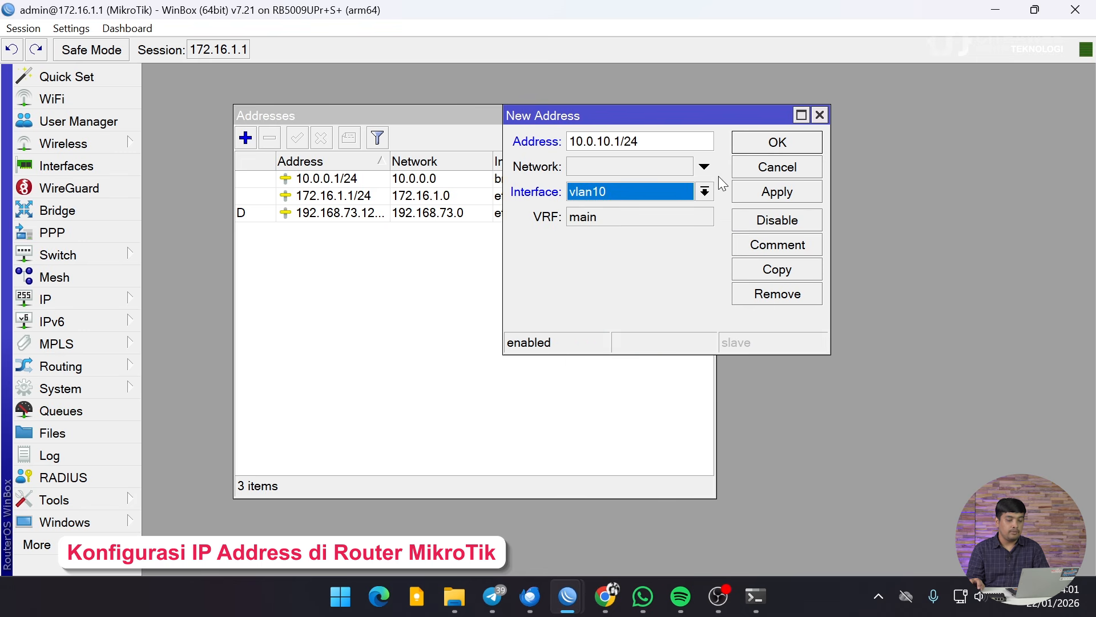
pyautogui.click(761, 143)
# Step: Add the address 10.0.20.1/24 on interface vlan20
pyautogui.click(246, 137)
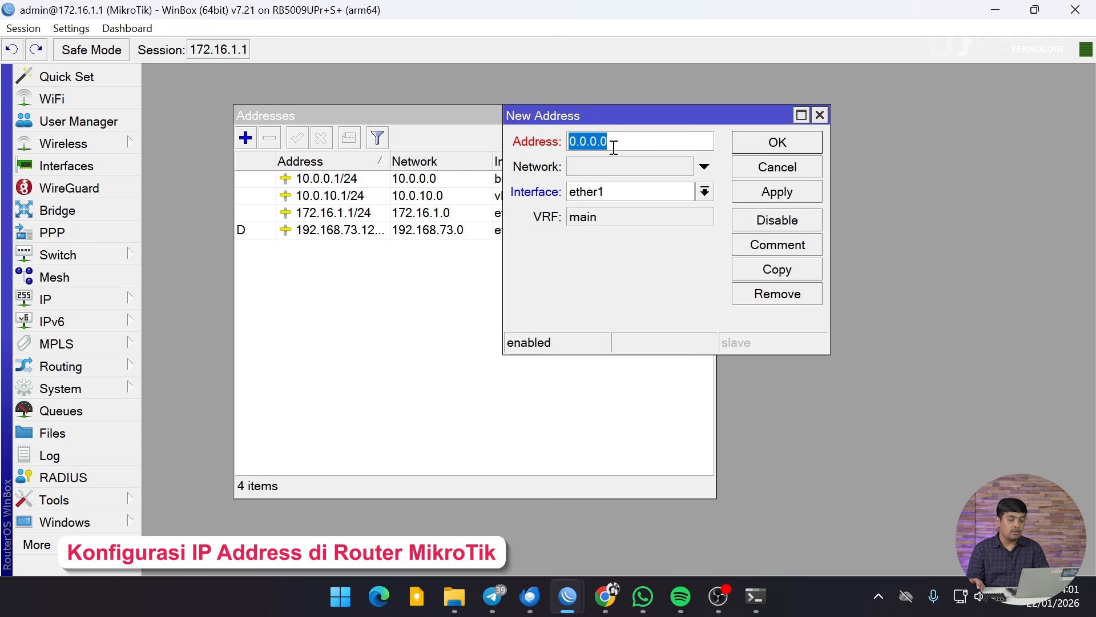
pyautogui.write('10.0.2')
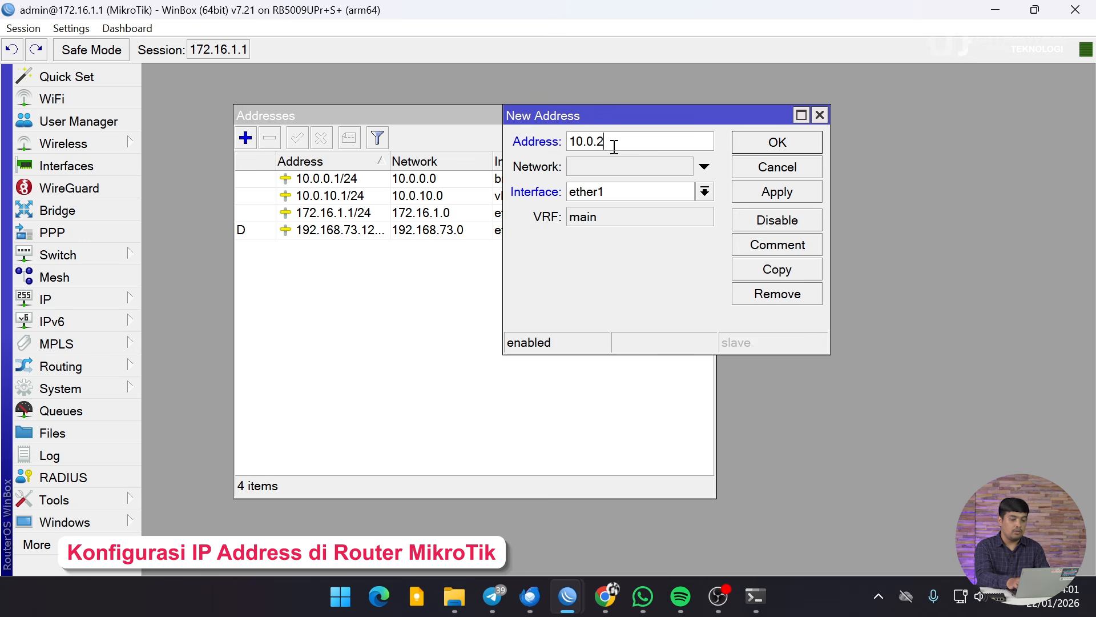
pyautogui.write('0.1/24')
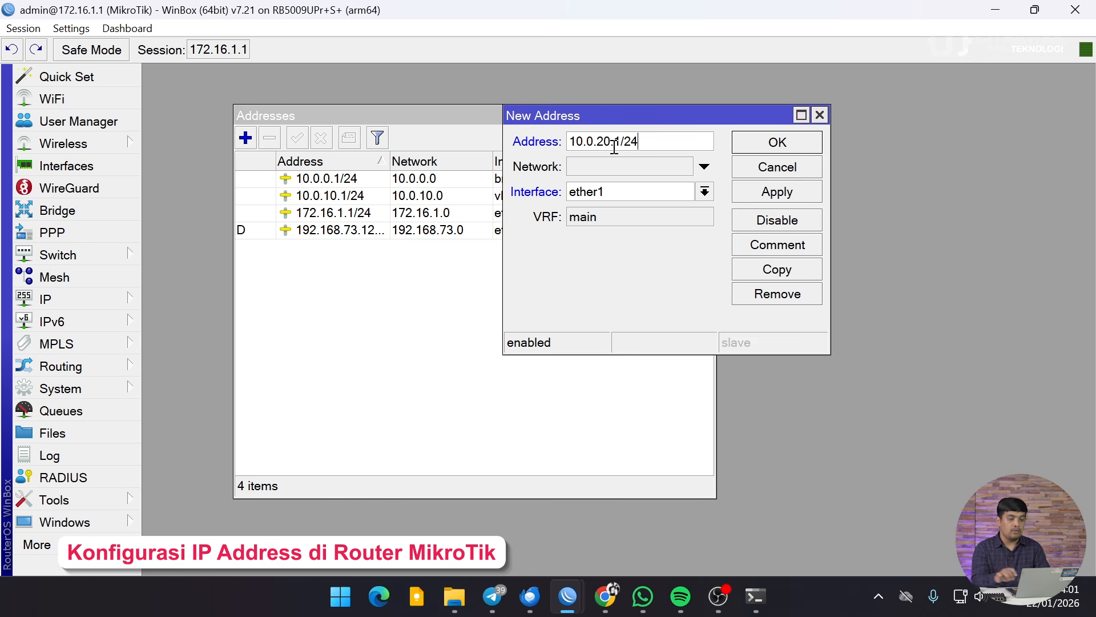
pyautogui.click(705, 190)
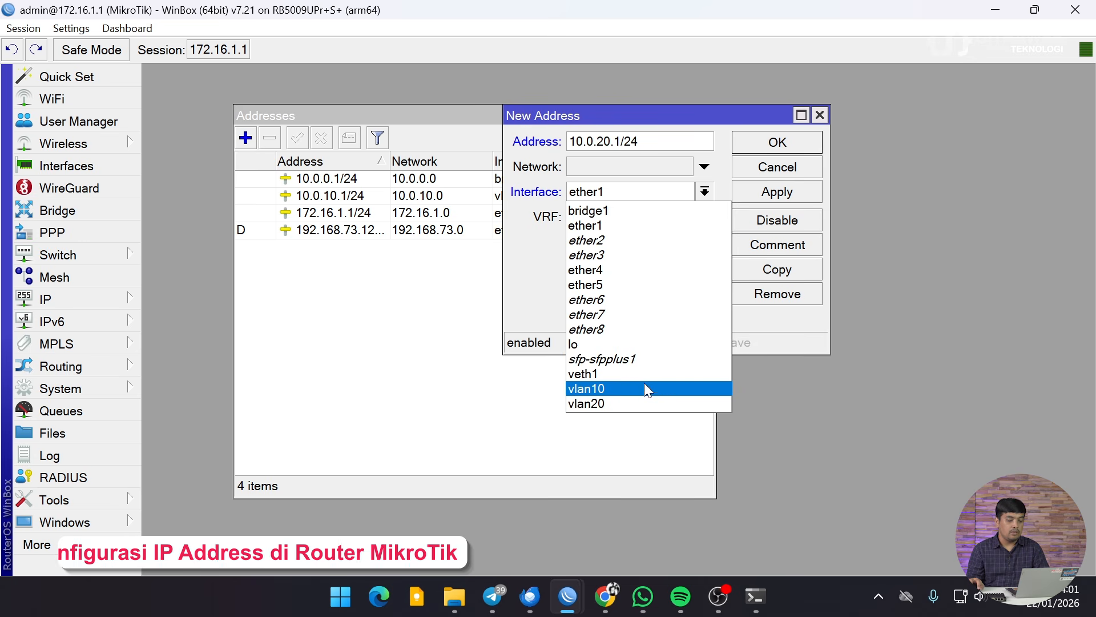
pyautogui.click(639, 397)
pyautogui.click(791, 144)
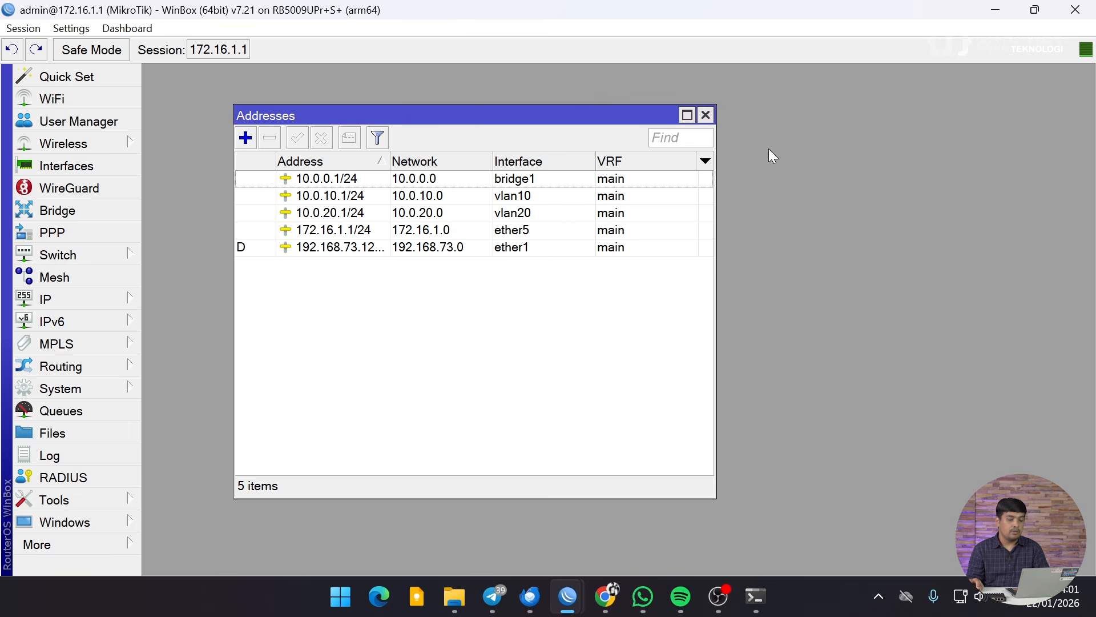
# Step: Comment the 10.0.10.1/24 address as Internal
pyautogui.click(324, 197)
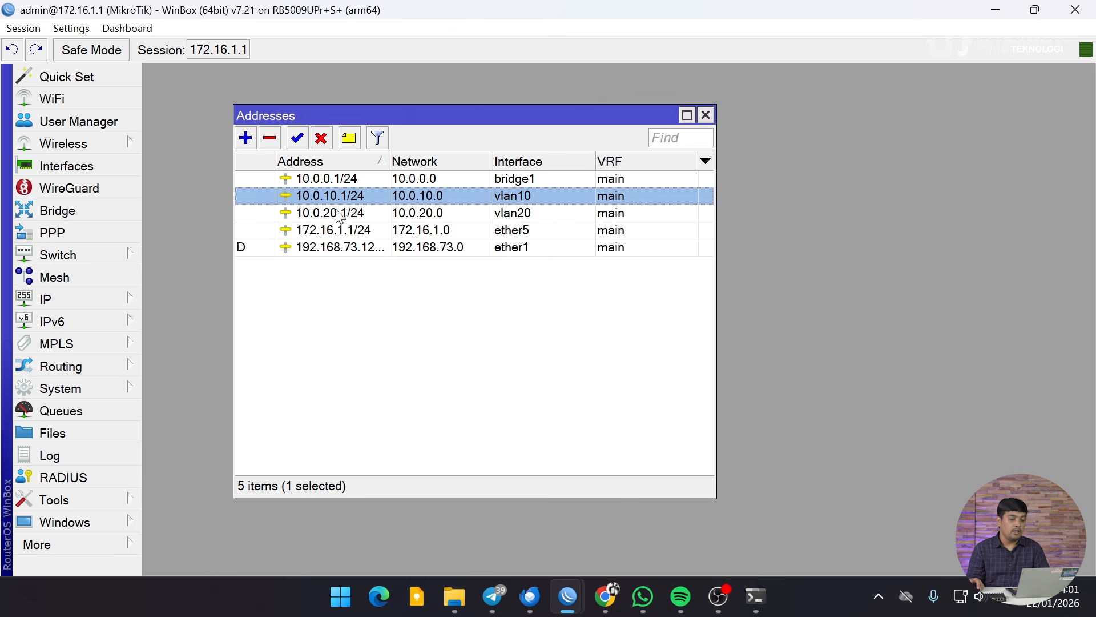
pyautogui.click(349, 138)
pyautogui.write('Internal')
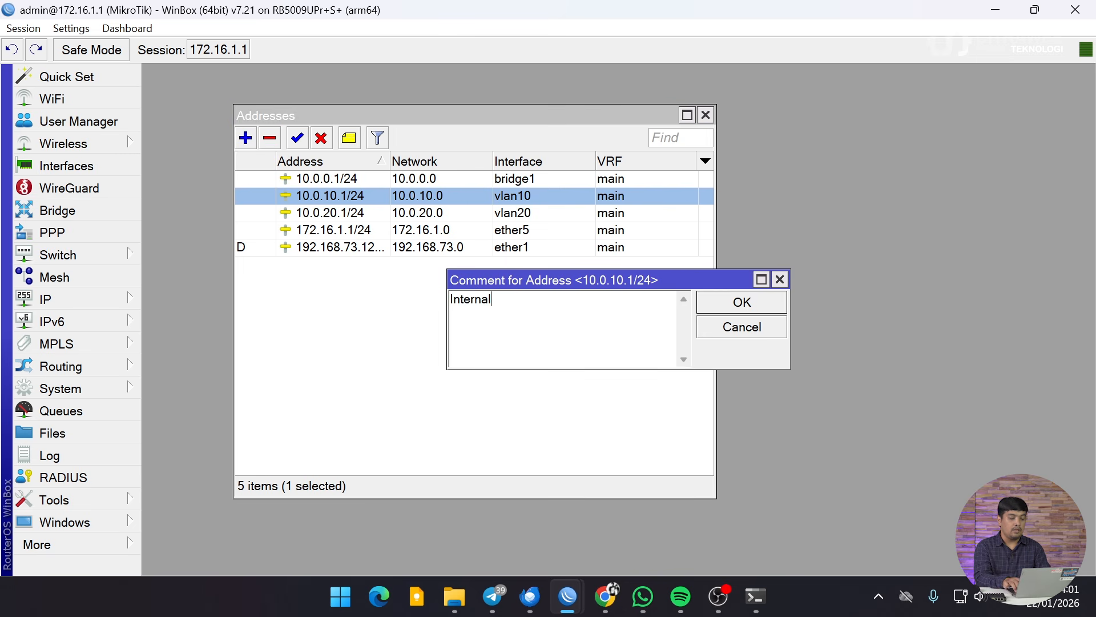
pyautogui.press('Return')
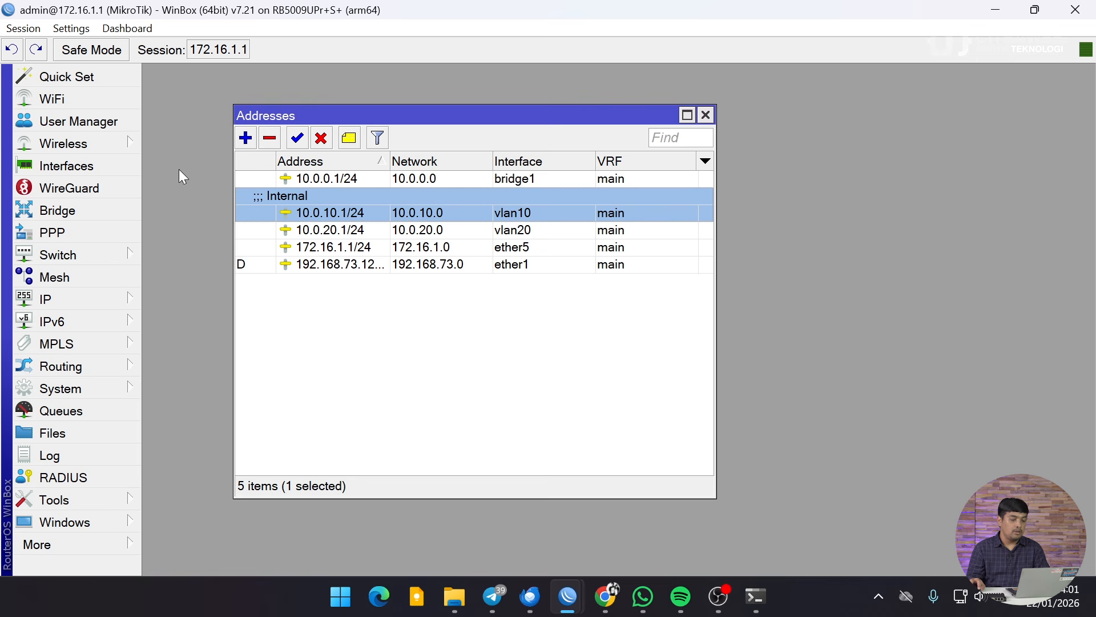
# Step: Comment the 10.0.20.1/24 address as Tamu and review the address entries
pyautogui.click(319, 230)
pyautogui.click(349, 138)
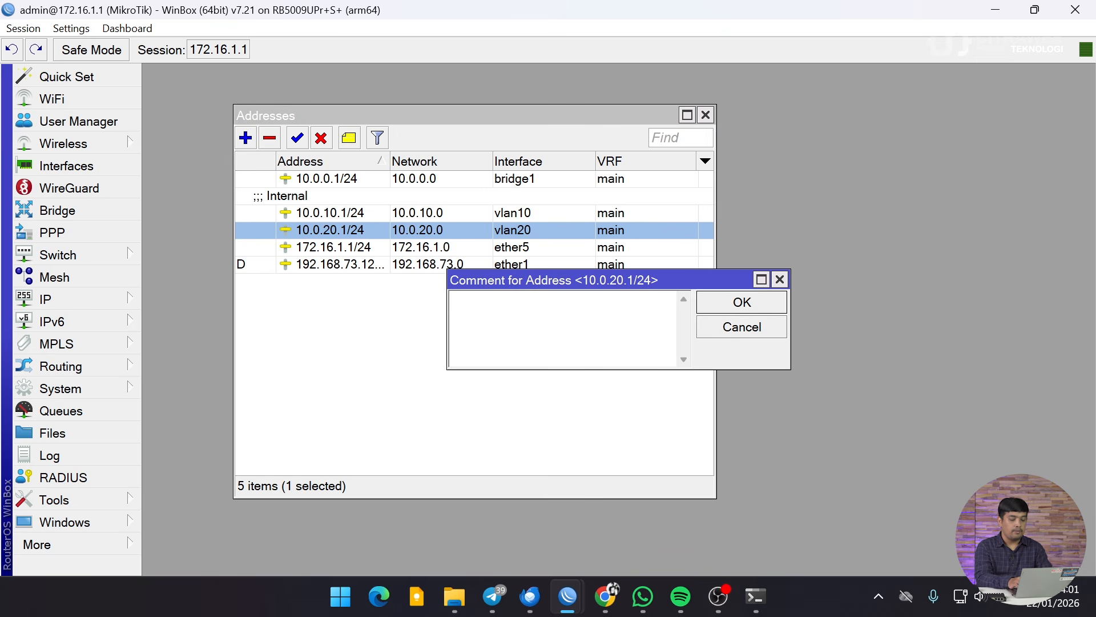
pyautogui.write('Tamu')
pyautogui.press('Return')
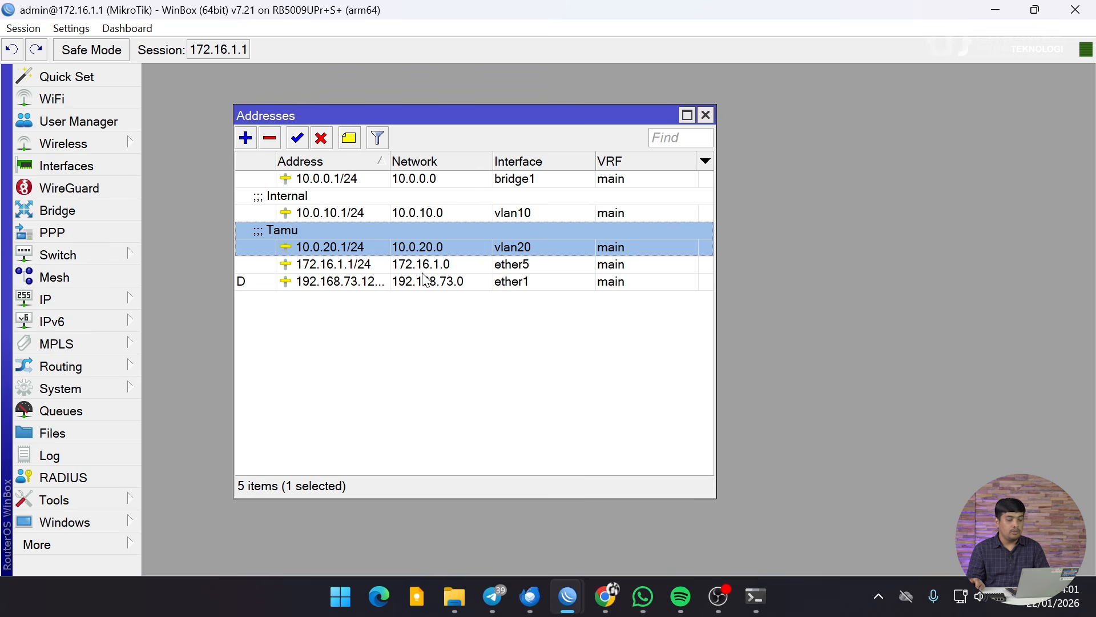
pyautogui.click(423, 264)
pyautogui.click(377, 243)
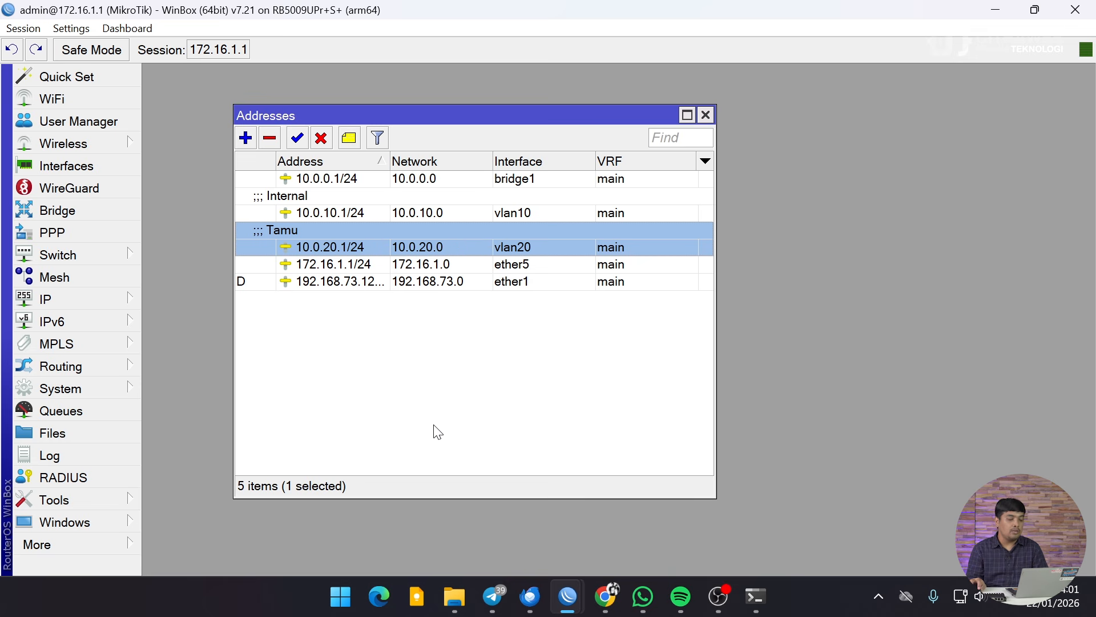
# Step: Check the Internal and Tamu address entries, close the Addresses window, and expand the IP menu
pyautogui.click(366, 263)
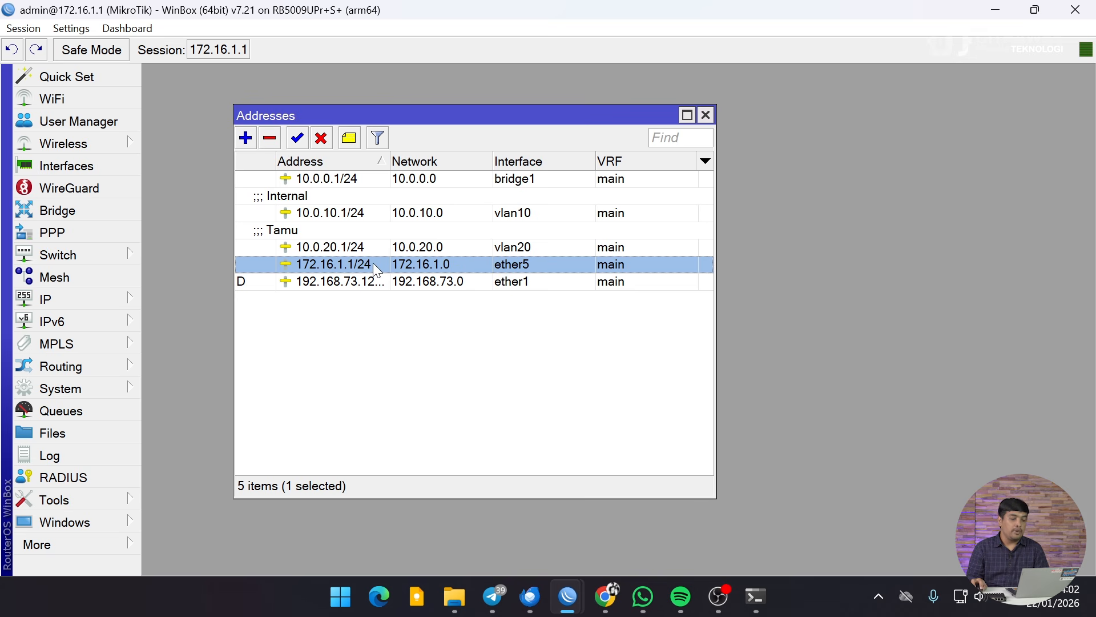
pyautogui.click(330, 213)
pyautogui.click(330, 245)
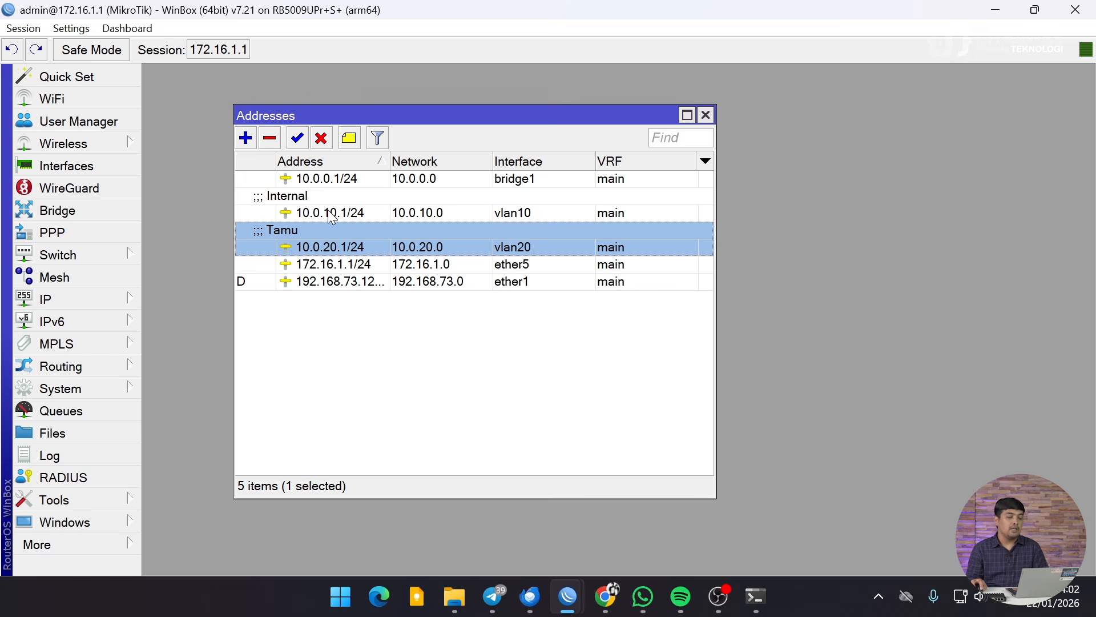
pyautogui.click(329, 212)
pyautogui.click(323, 237)
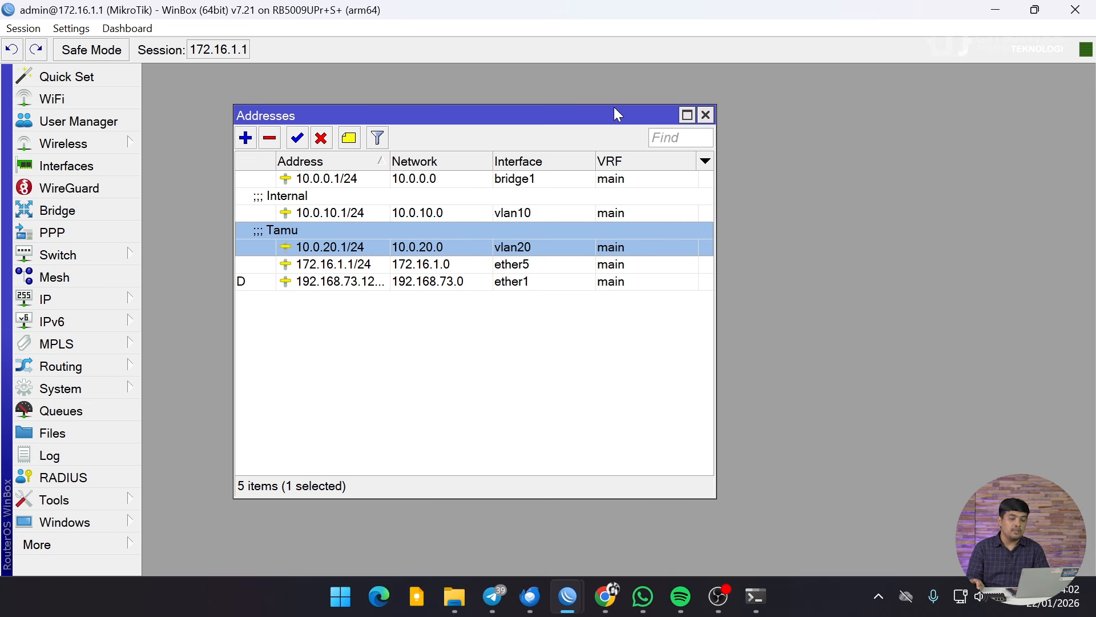
pyautogui.click(705, 115)
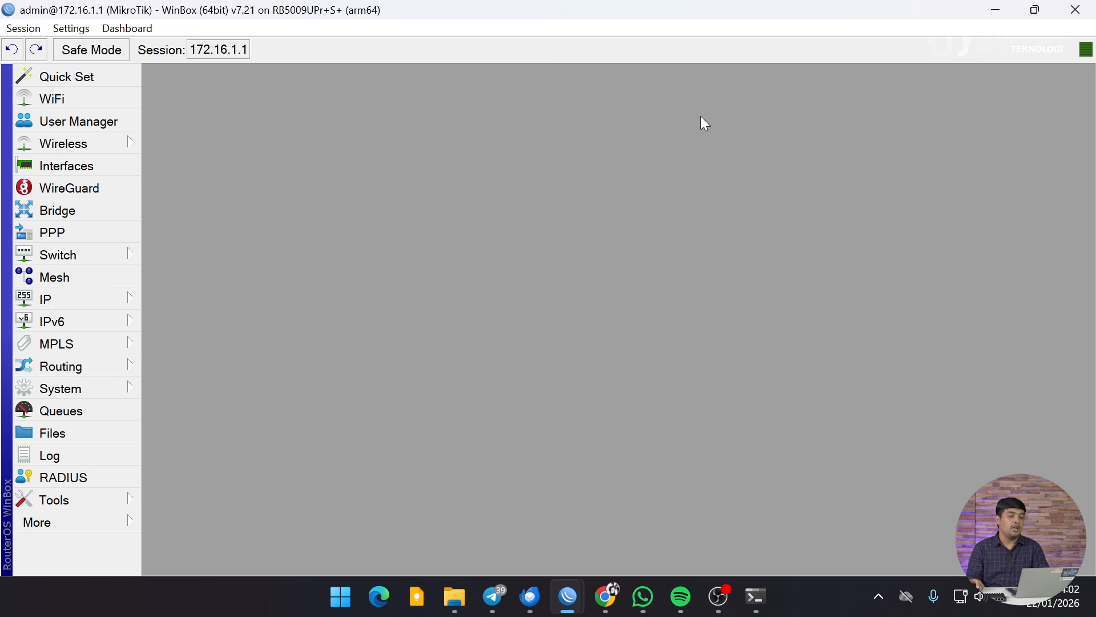
pyautogui.click(100, 302)
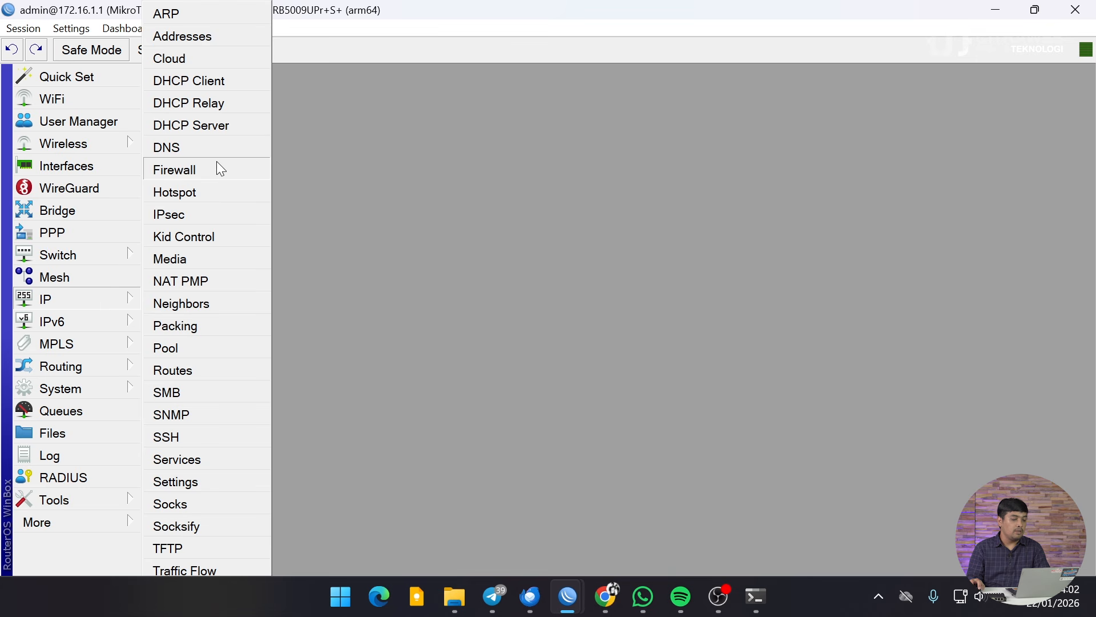
# Step: Start the DHCP Setup wizard from the DHCP Server list with interface vlan10
pyautogui.click(232, 127)
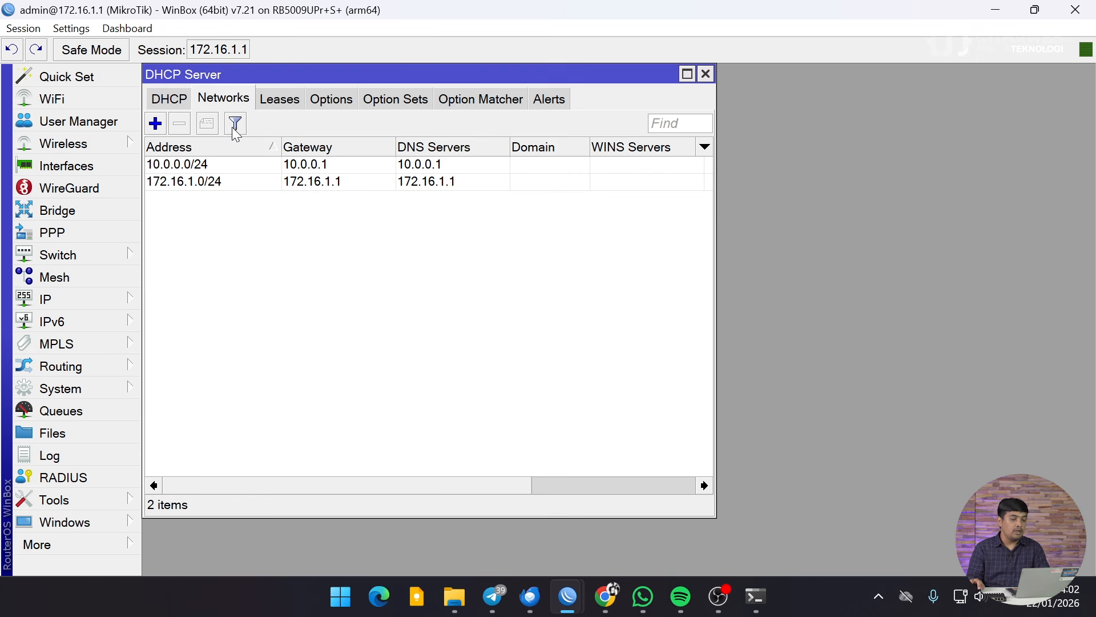
pyautogui.click(187, 101)
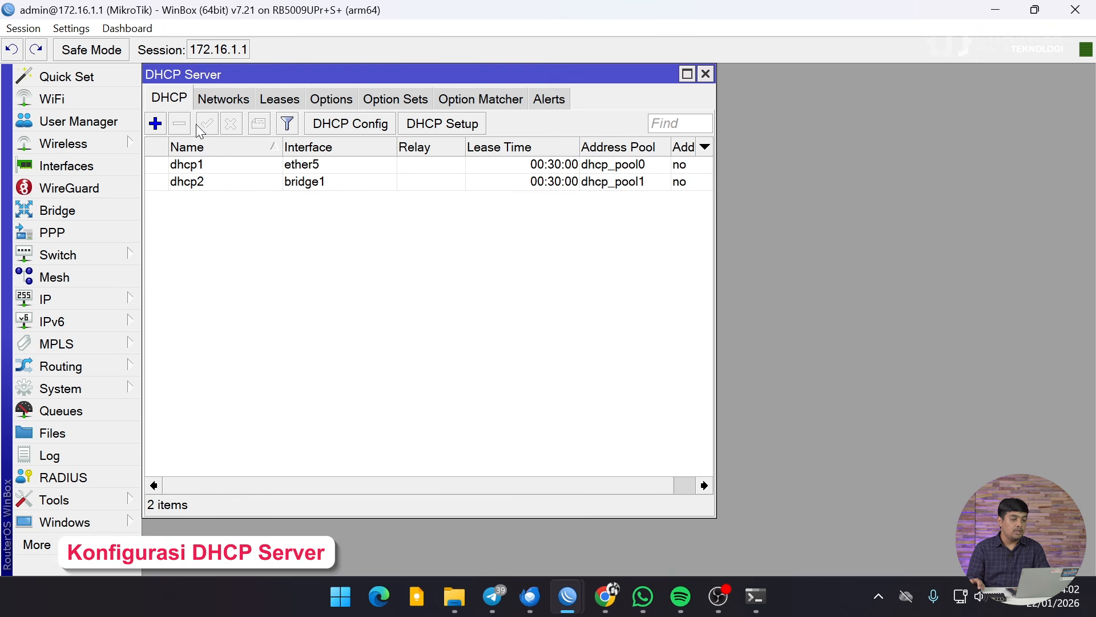
pyautogui.click(460, 131)
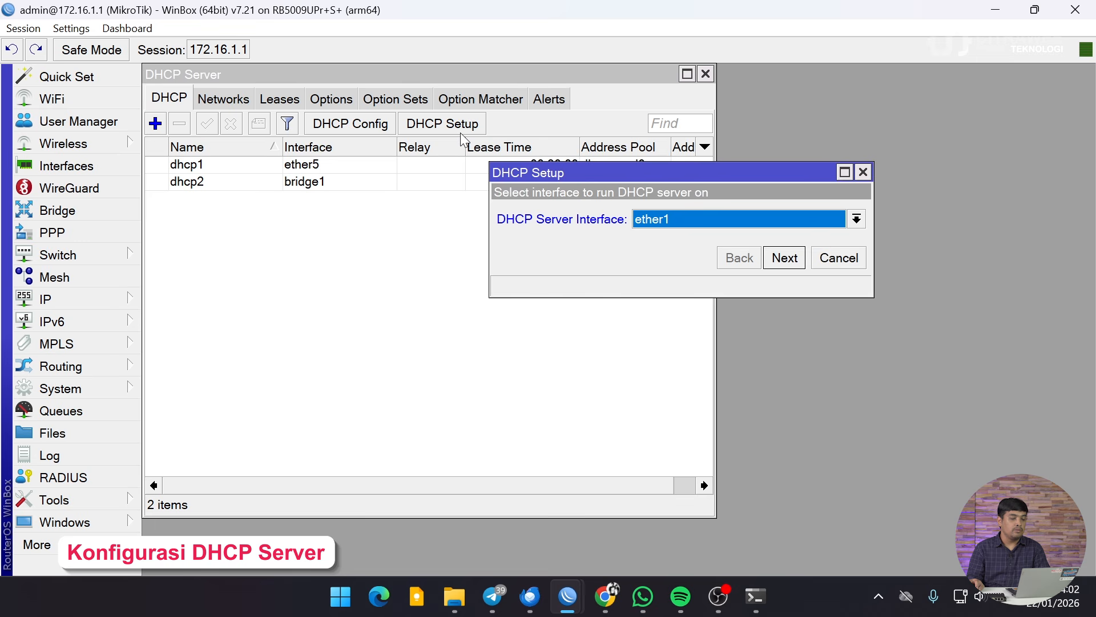
pyautogui.click(660, 223)
pyautogui.click(662, 402)
# Step: Accept 10.0.10.0/24, gateway 10.0.10.1, pool 10.0.10.2-10.0.10.254, and set DNS 10.0.10.1
pyautogui.click(784, 259)
pyautogui.click(785, 259)
pyautogui.click(784, 259)
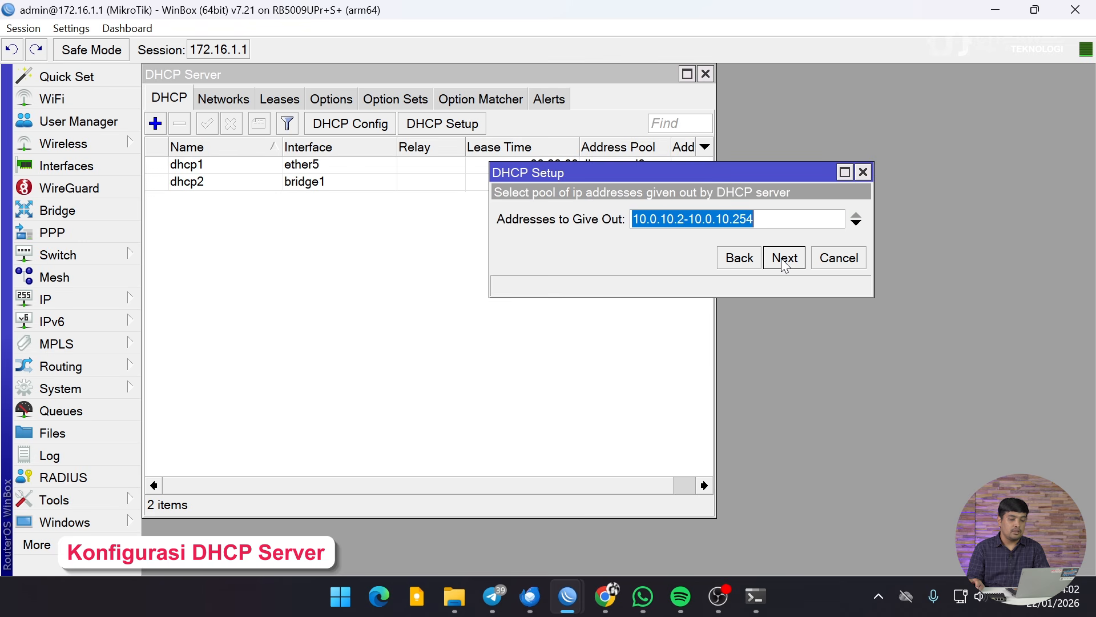
pyautogui.click(785, 262)
pyautogui.click(596, 226)
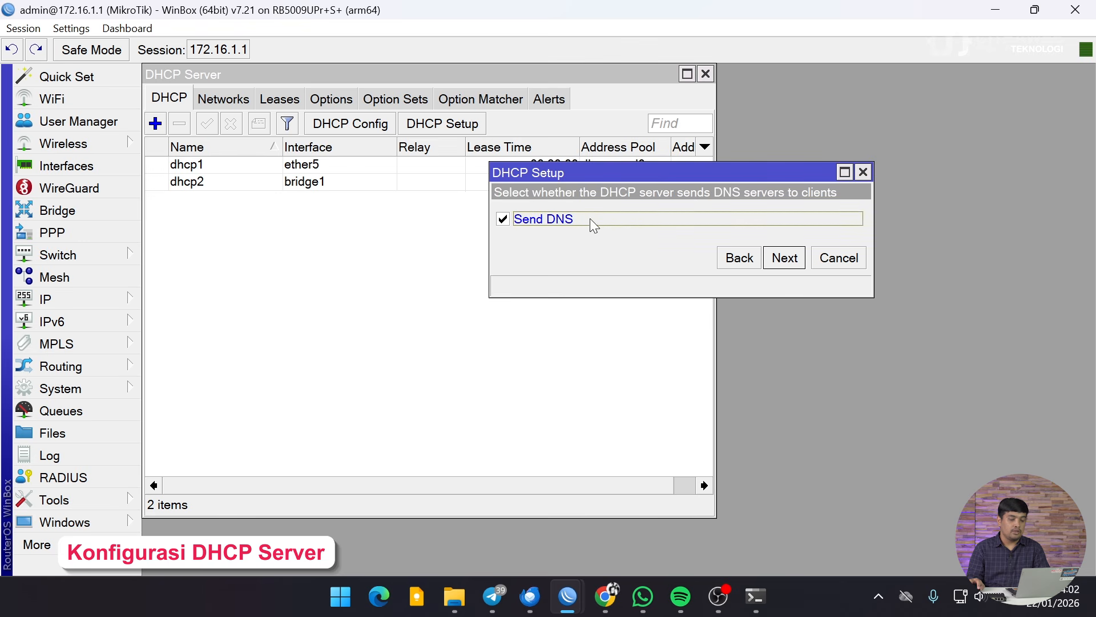
pyautogui.click(791, 264)
pyautogui.moveTo(667, 219); pyautogui.dragTo(511, 218)
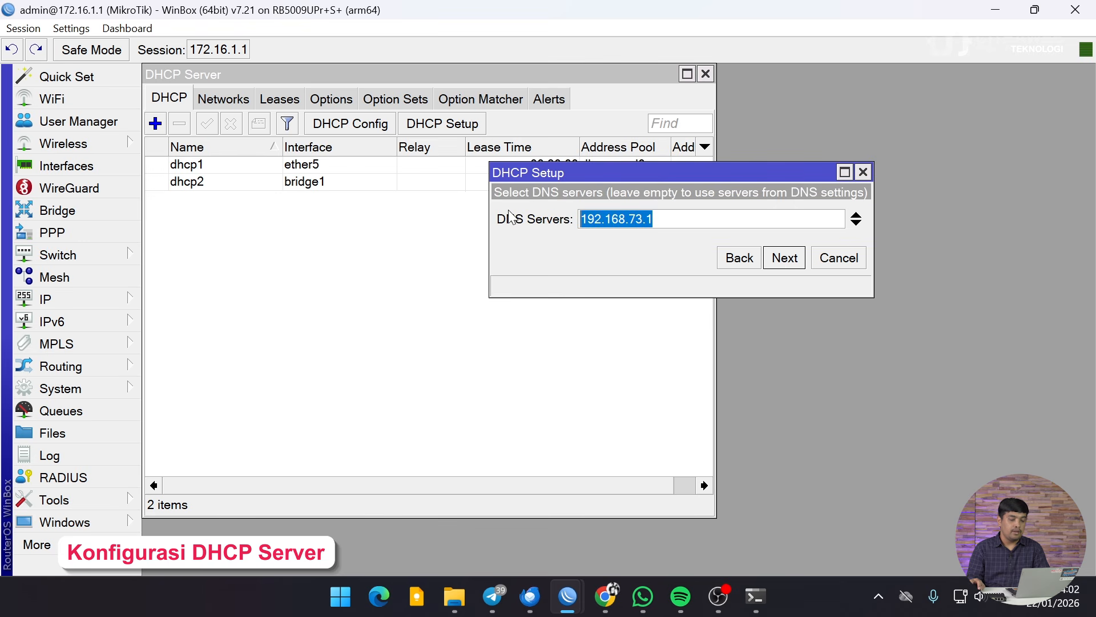
pyautogui.write('10.')
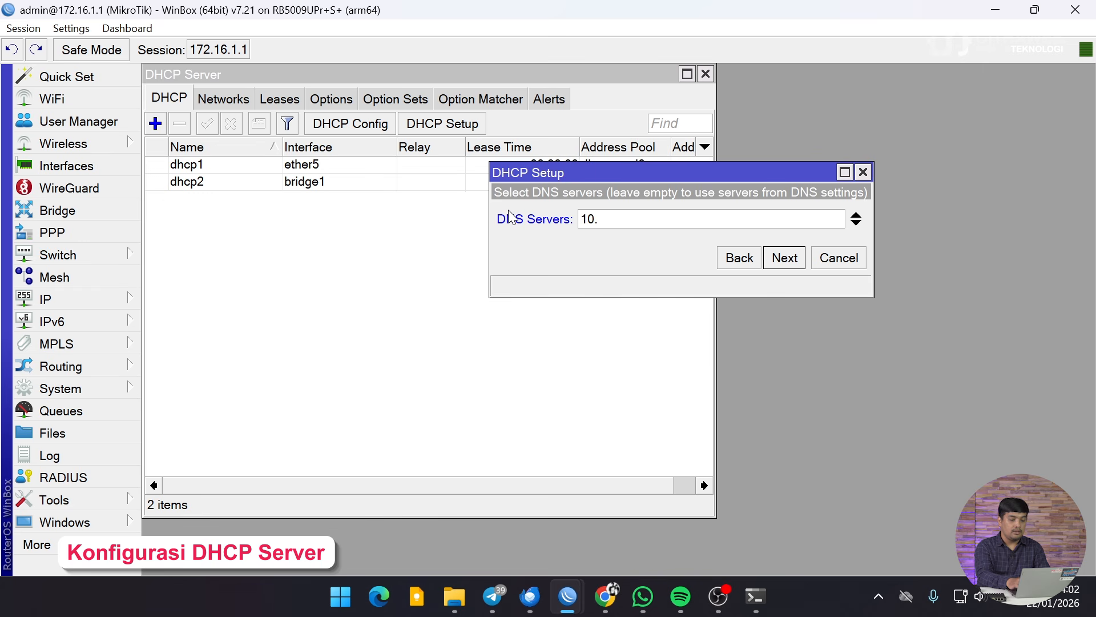
pyautogui.write('0.10.1')
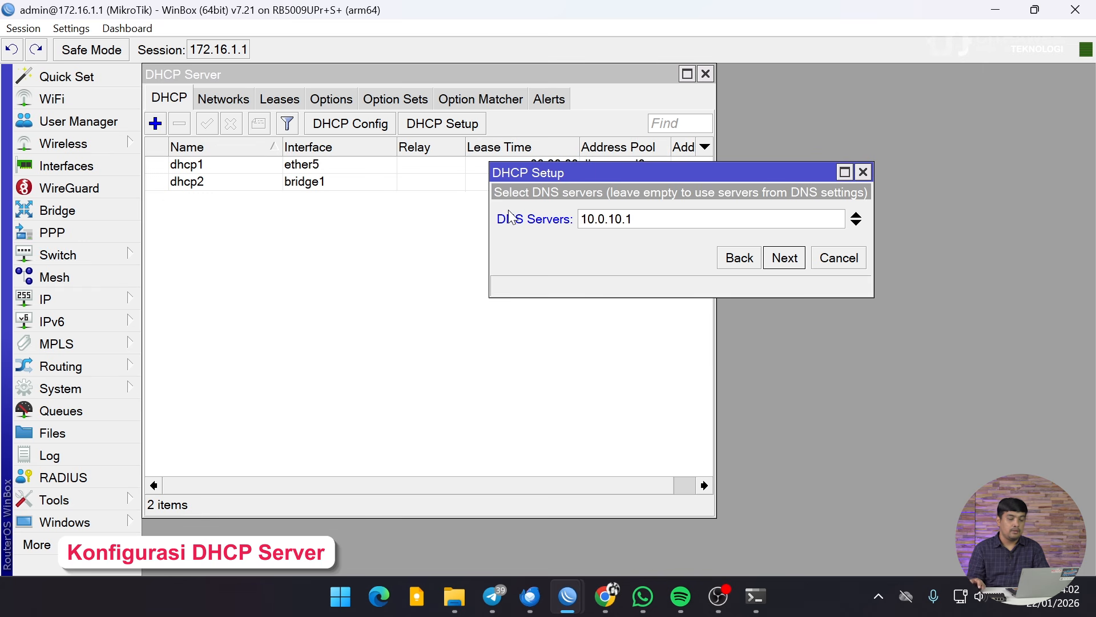
pyautogui.click(787, 261)
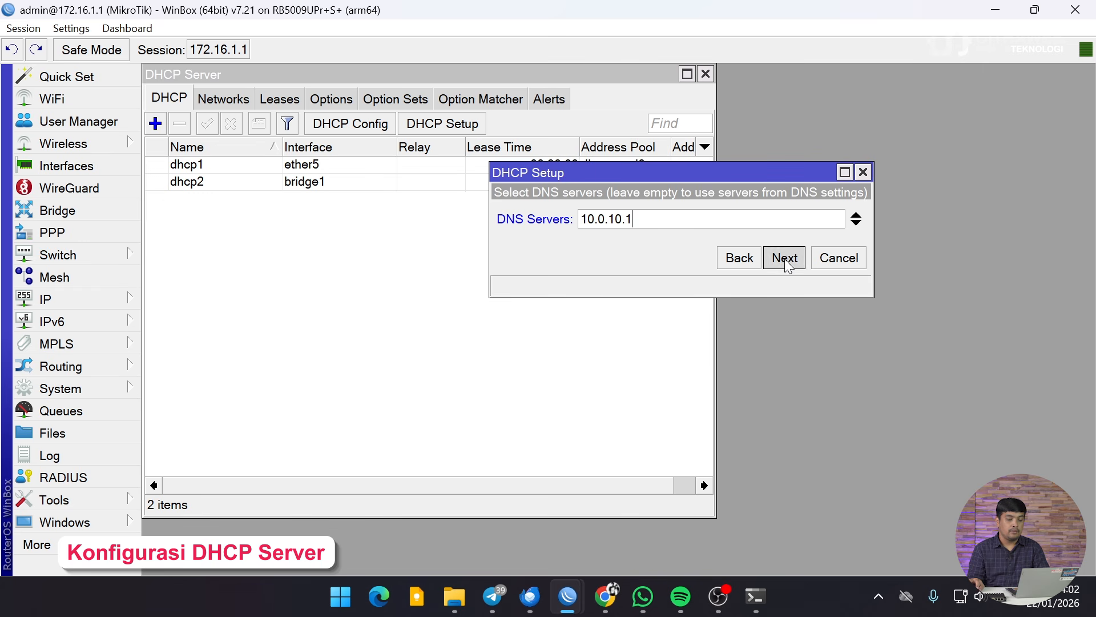
pyautogui.click(785, 258)
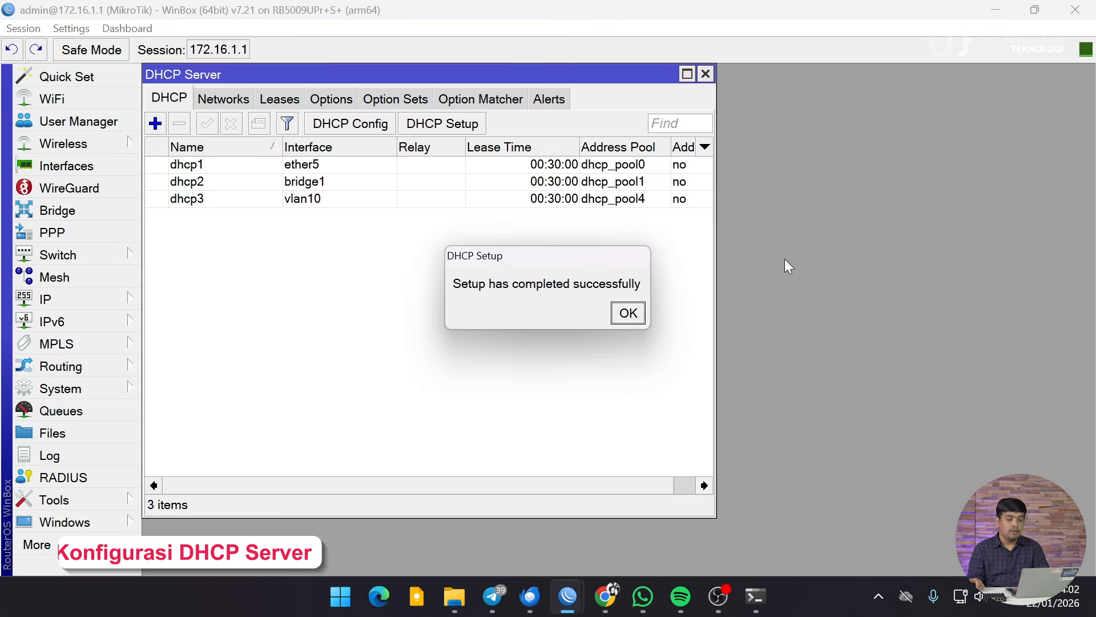
pyautogui.click(630, 319)
# Step: Run DHCP Setup on vlan20, accepting the suggested address space, gateway and pool
pyautogui.click(463, 121)
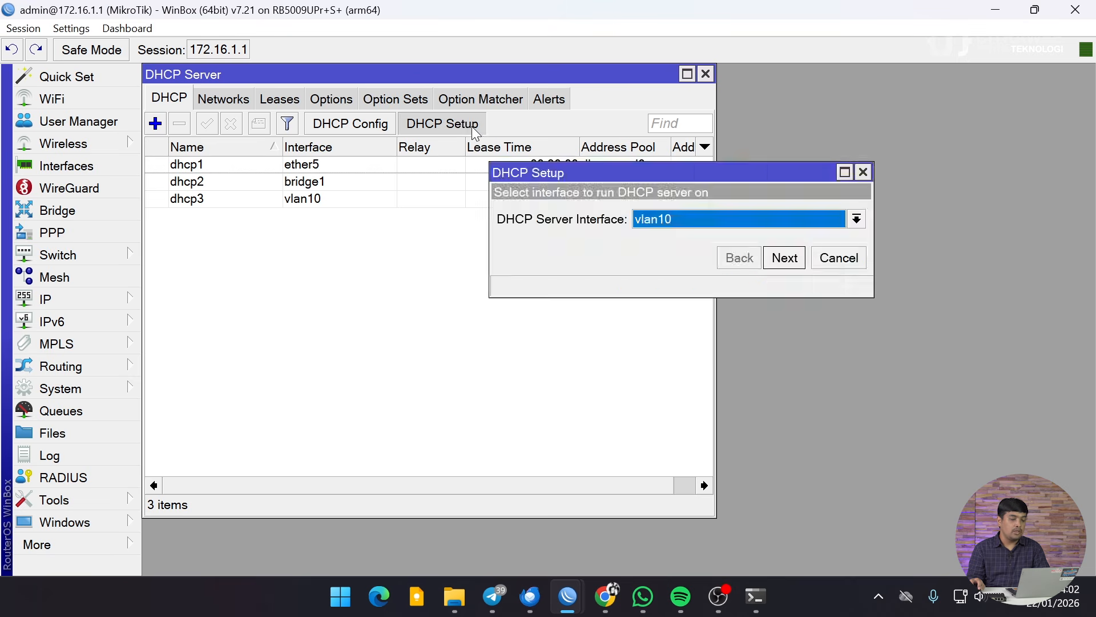
pyautogui.click(782, 231)
pyautogui.click(714, 415)
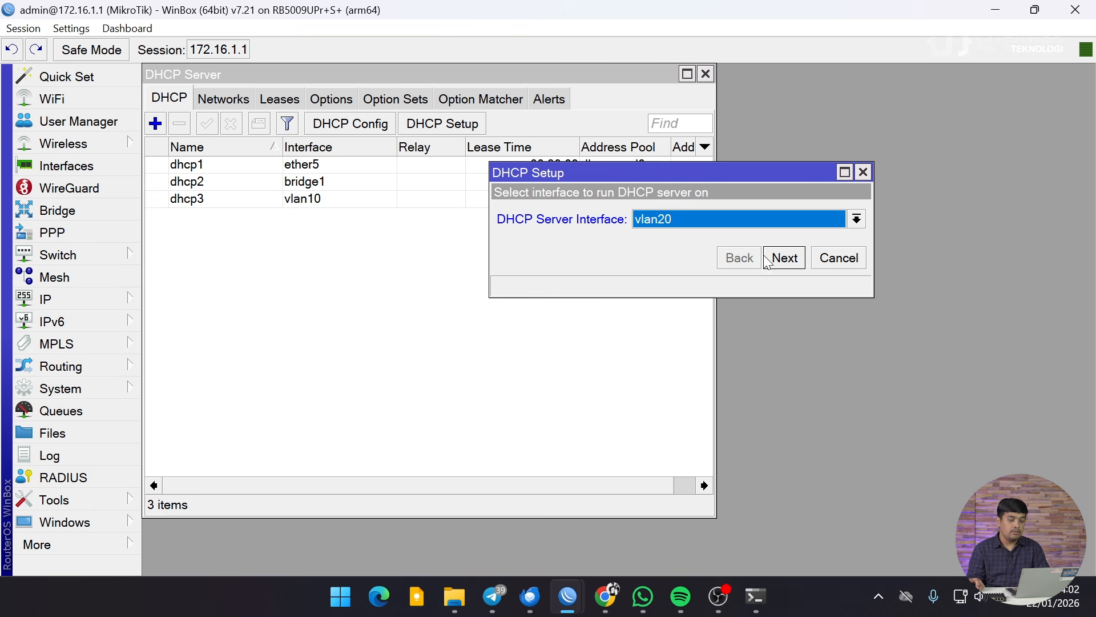
pyautogui.click(785, 258)
pyautogui.click(785, 258)
pyautogui.click(785, 258)
pyautogui.click(785, 258)
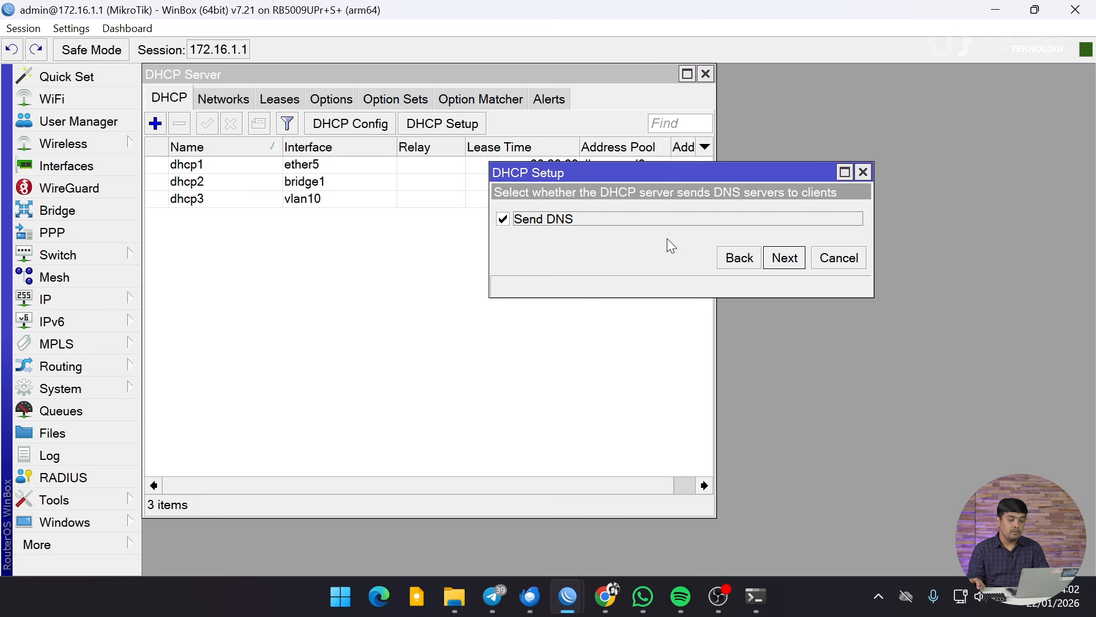
pyautogui.click(785, 258)
pyautogui.click(636, 224)
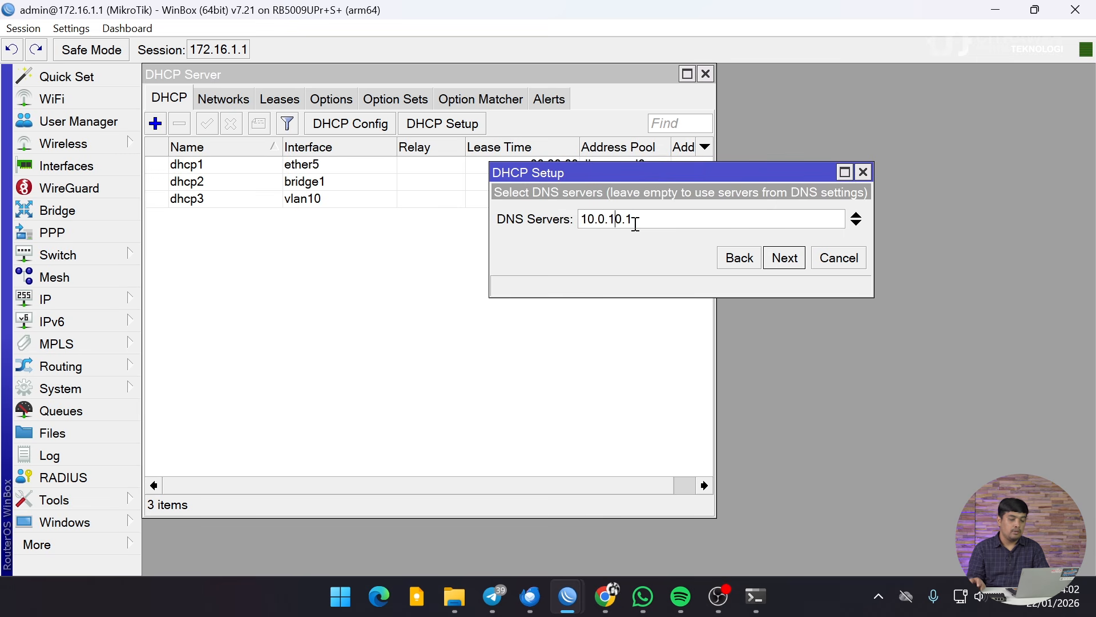
# Step: Set DNS to 10.0.20.1, finish creating dhcp4, and close the DHCP Server list
pyautogui.press('Left')
pyautogui.press('Left')
pyautogui.press('Left')
pyautogui.press('BackSpace')
pyautogui.write('2')
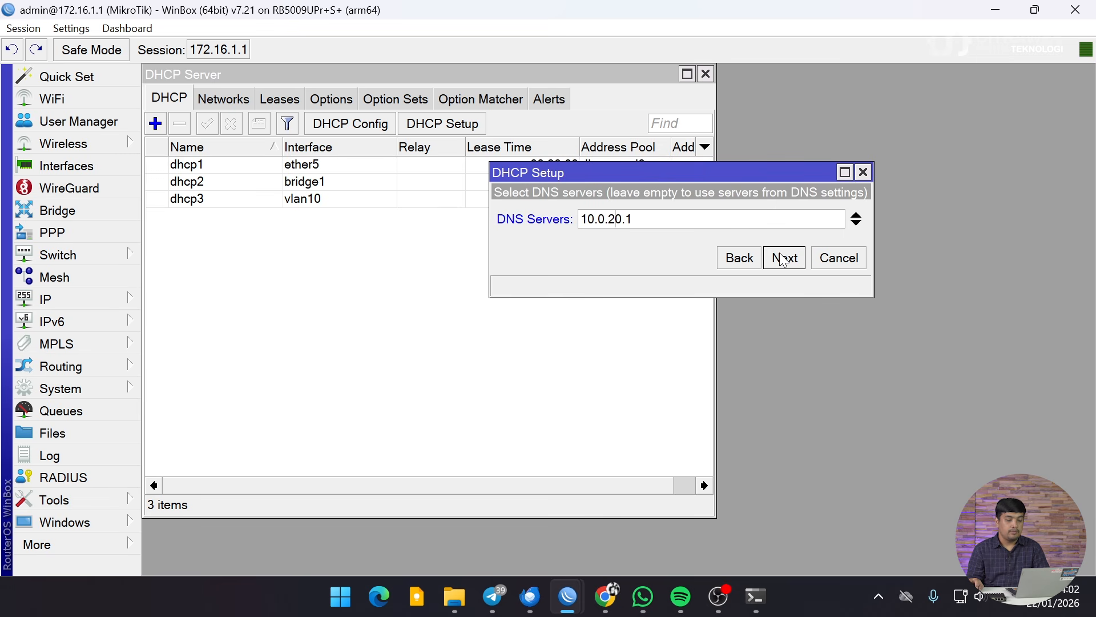
pyautogui.click(783, 261)
pyautogui.click(783, 261)
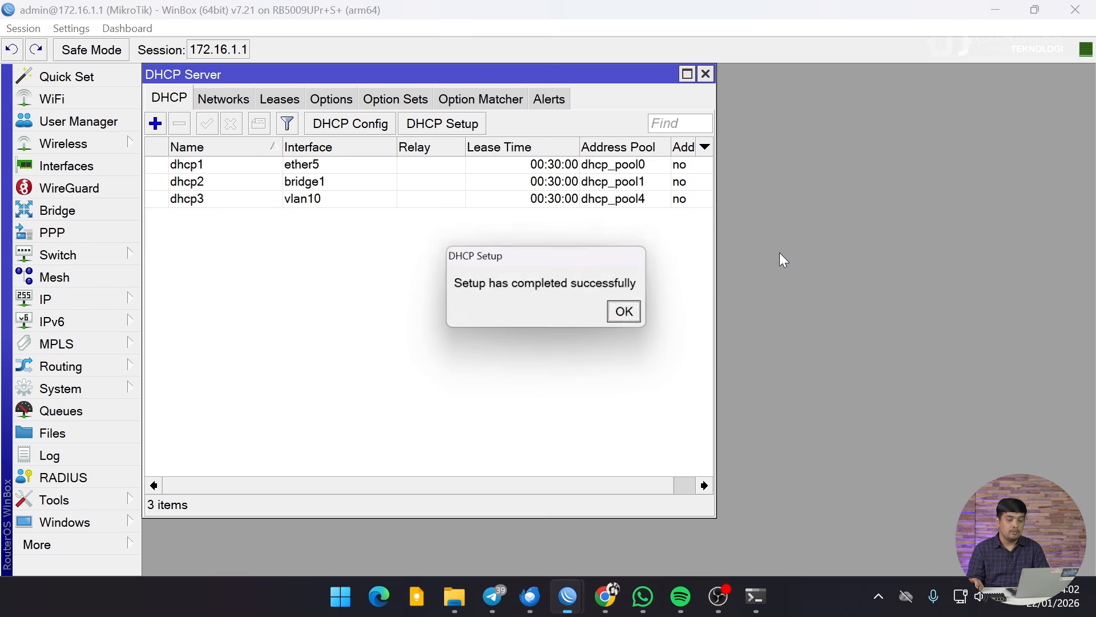
pyautogui.click(625, 311)
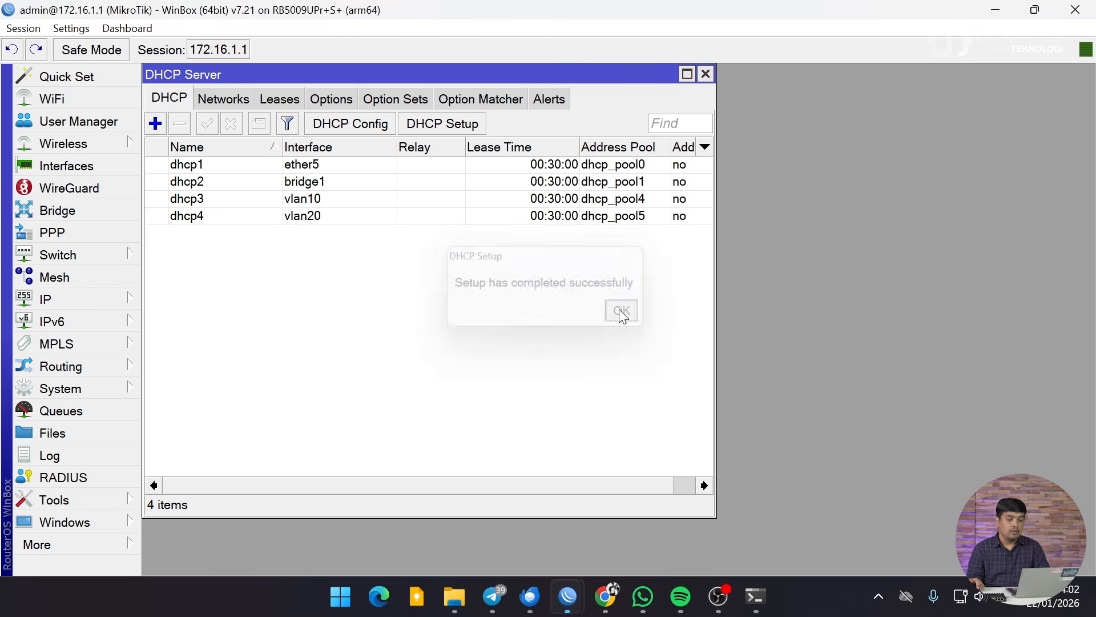
pyautogui.click(302, 199)
pyautogui.click(302, 216)
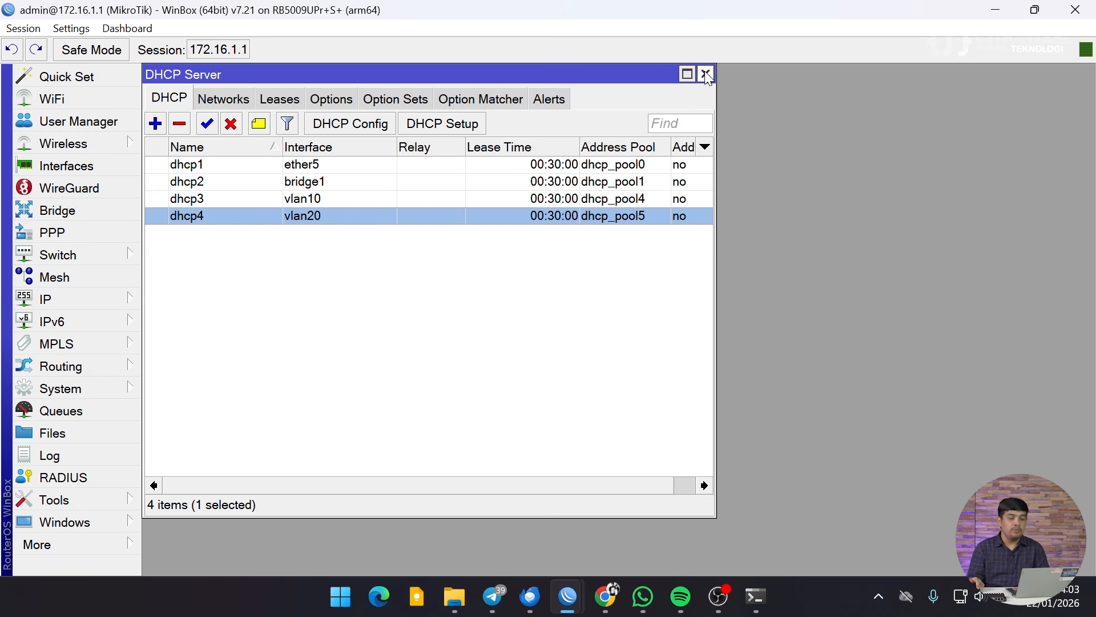
pyautogui.click(706, 74)
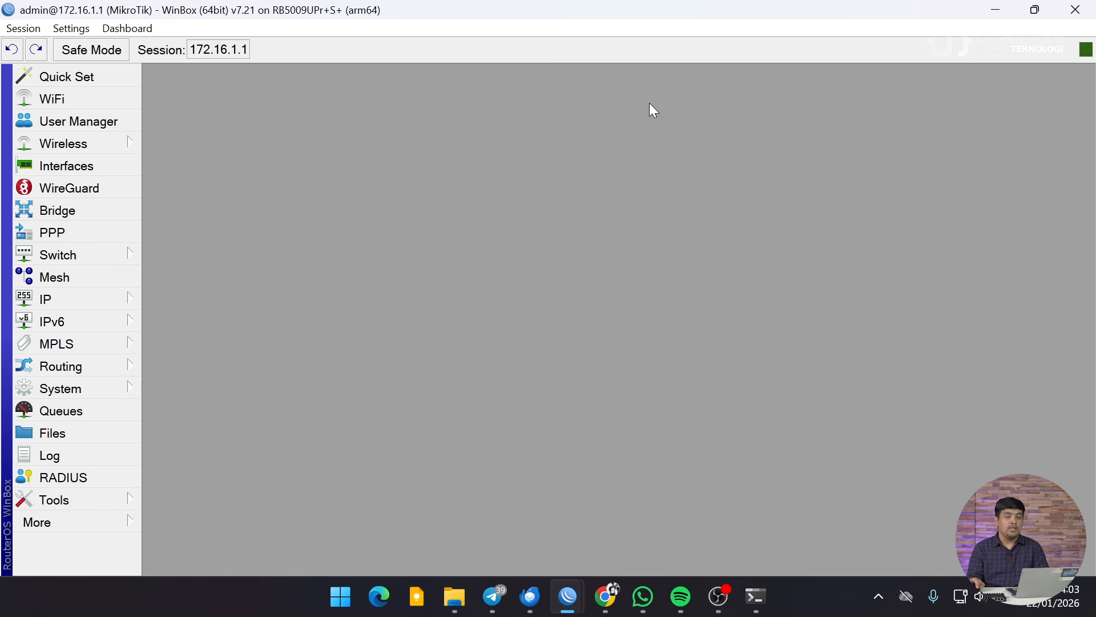
pyautogui.click(132, 515)
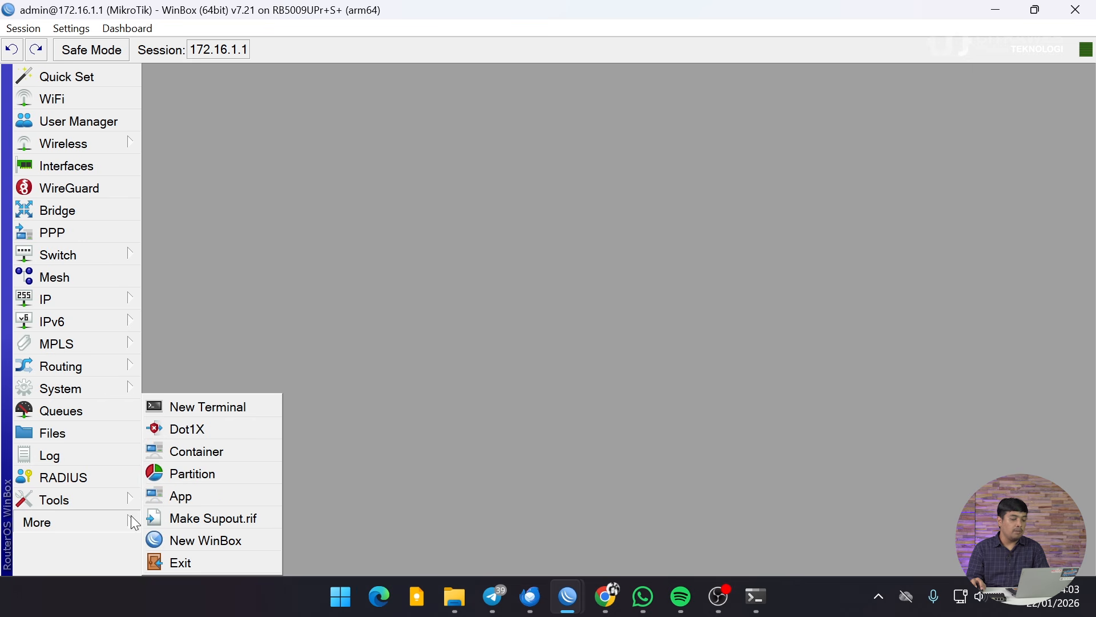
pyautogui.click(203, 455)
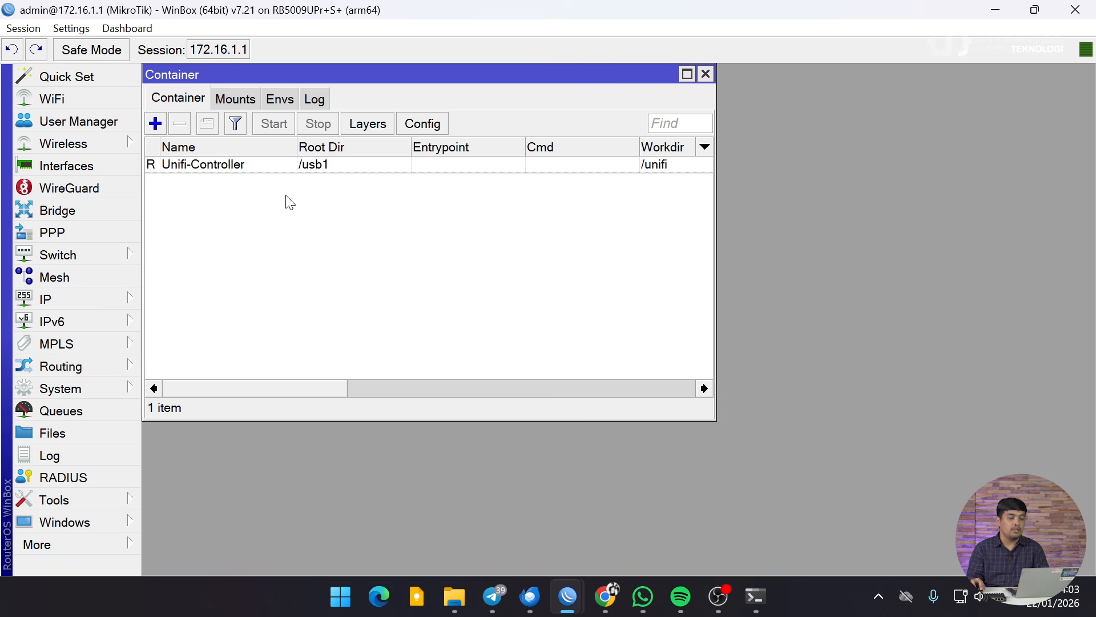
pyautogui.click(287, 167)
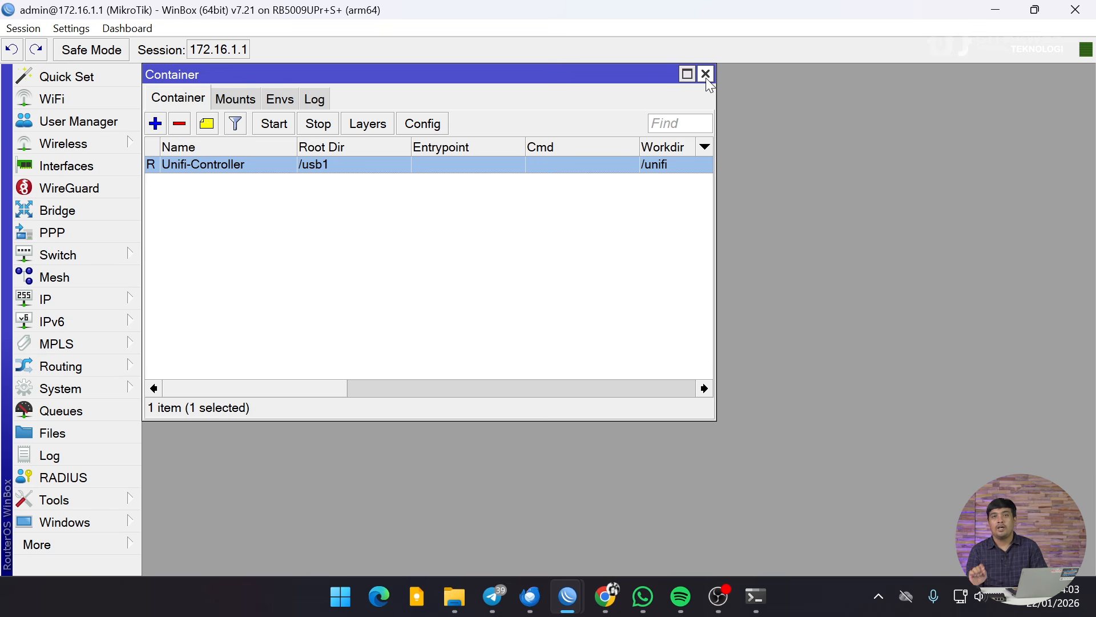
pyautogui.click(707, 79)
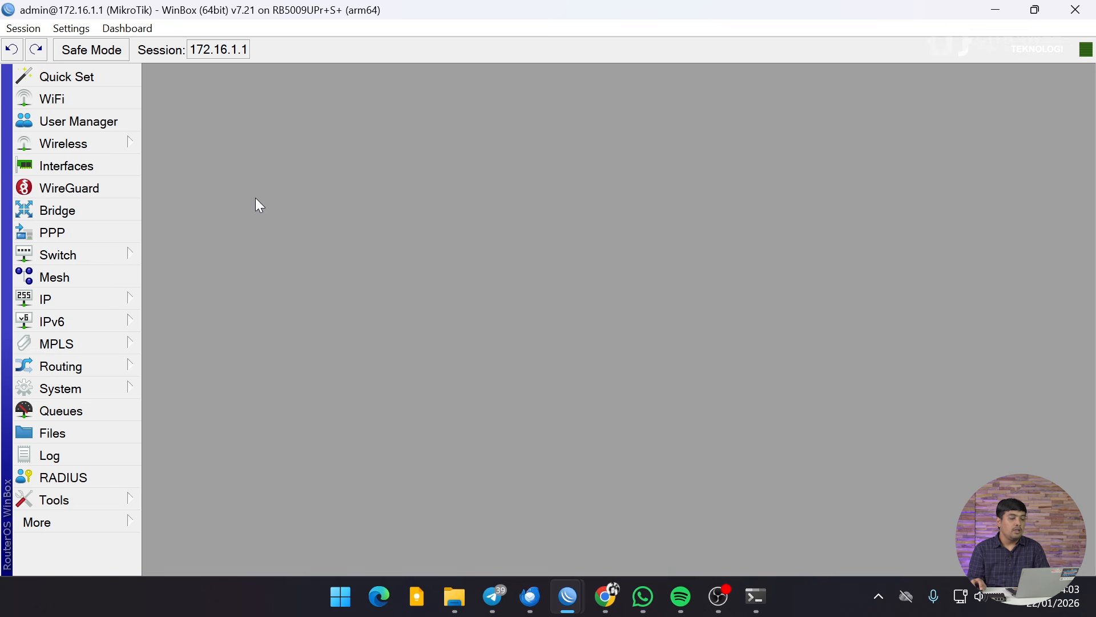
pyautogui.click(70, 169)
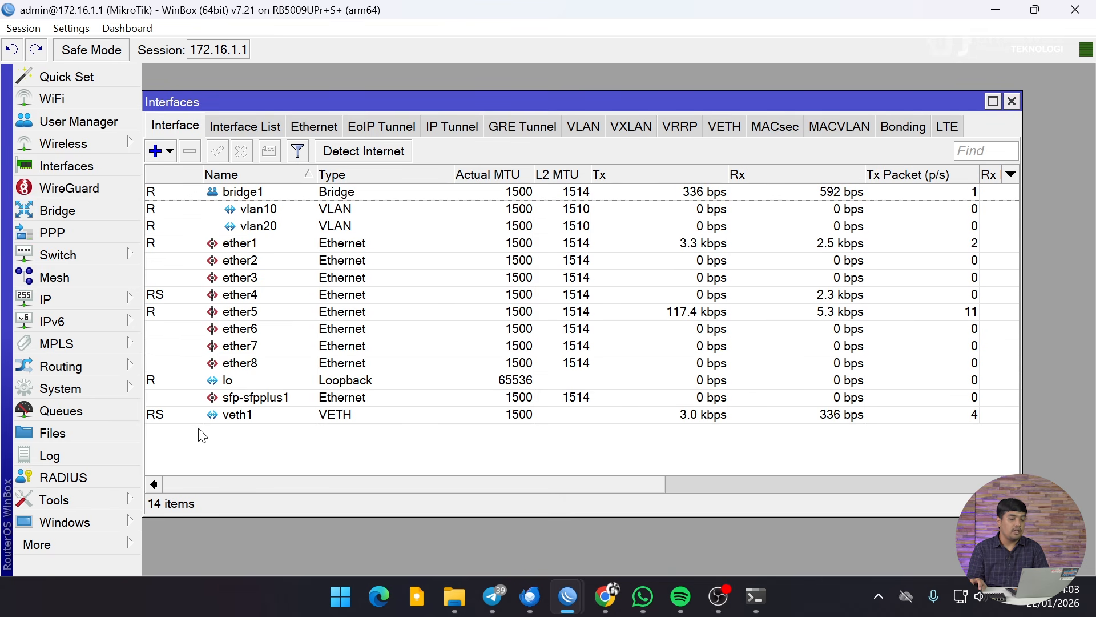
pyautogui.doubleClick(246, 416)
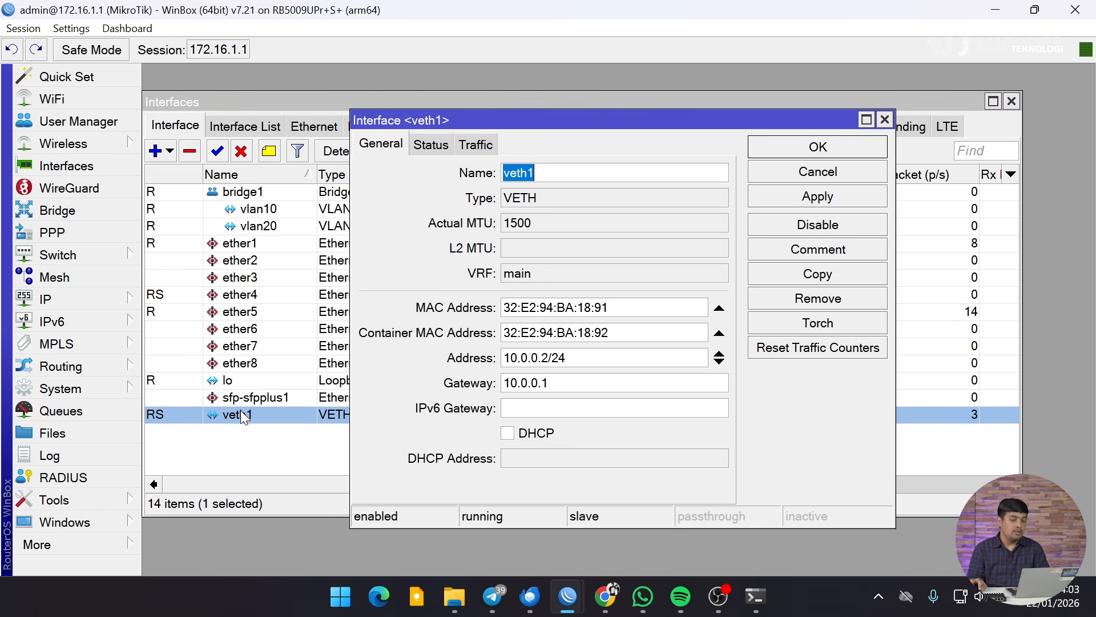
pyautogui.click(579, 355)
pyautogui.moveTo(578, 356); pyautogui.dragTo(475, 364)
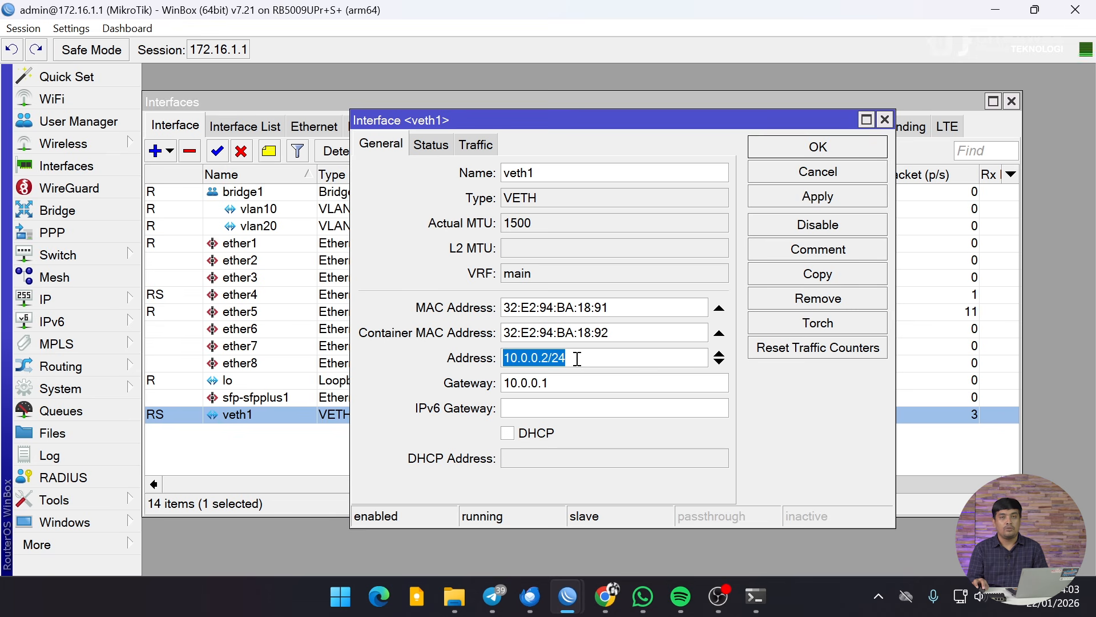
pyautogui.click(884, 119)
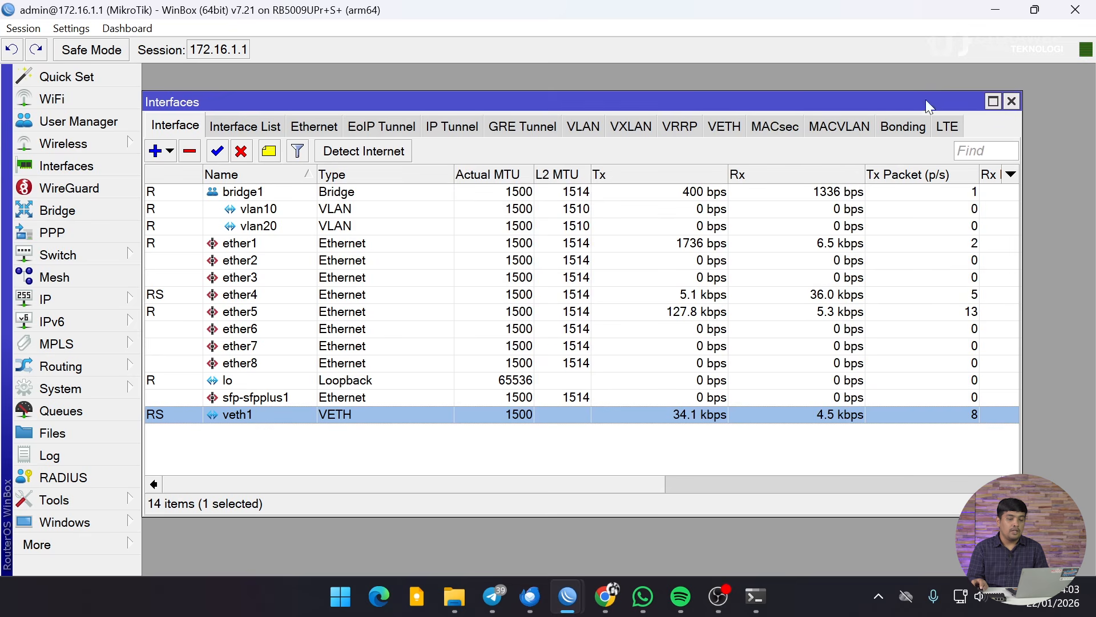
pyautogui.click(1011, 101)
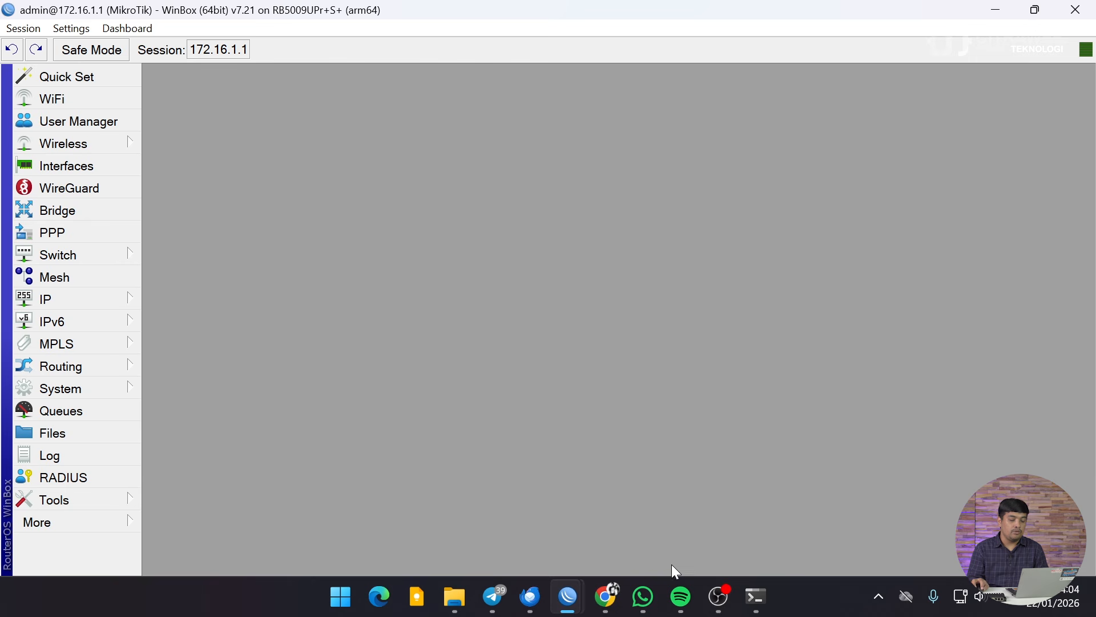
# Step: In Chrome, load 10.0.0.2:8443 to reach the UniFi Network sign-in page
pyautogui.click(607, 598)
pyautogui.click(260, 47)
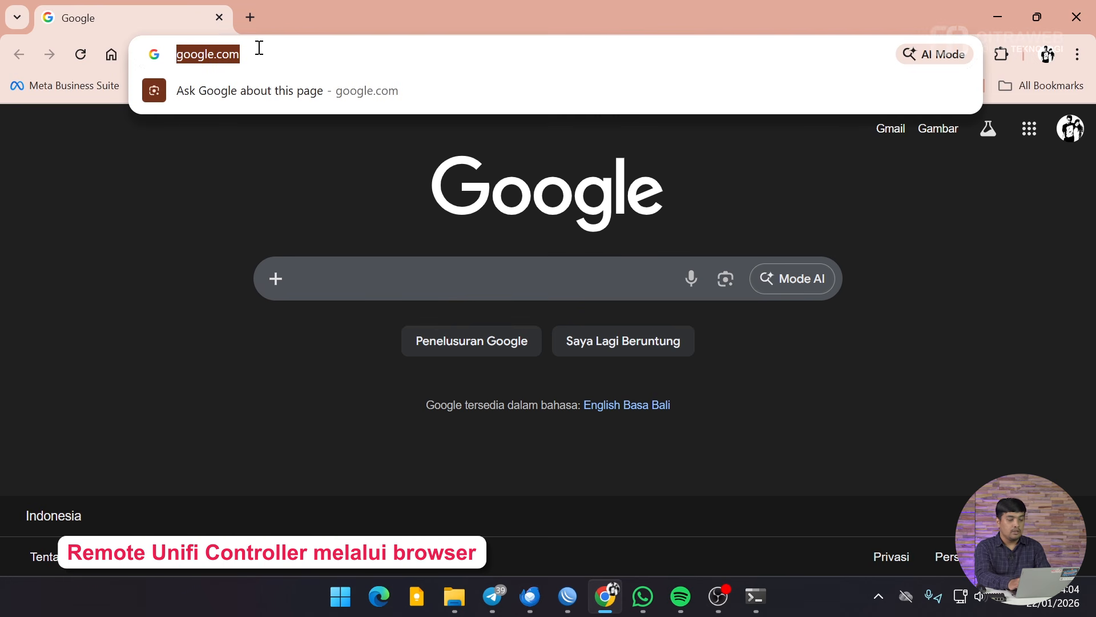
pyautogui.write('10.0')
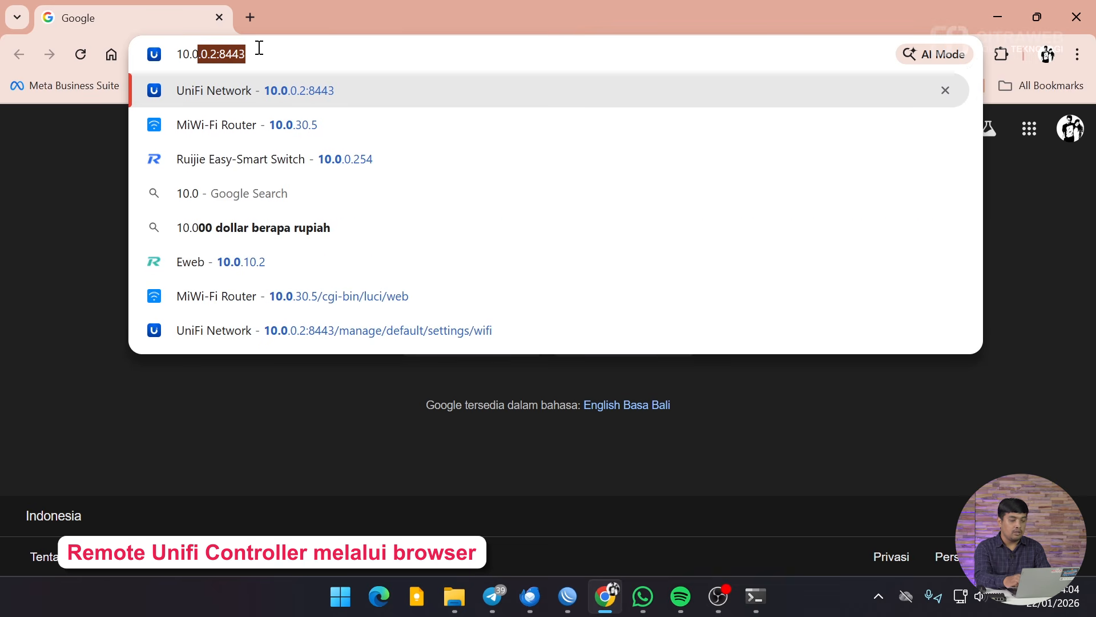
pyautogui.write('.0.2:8443')
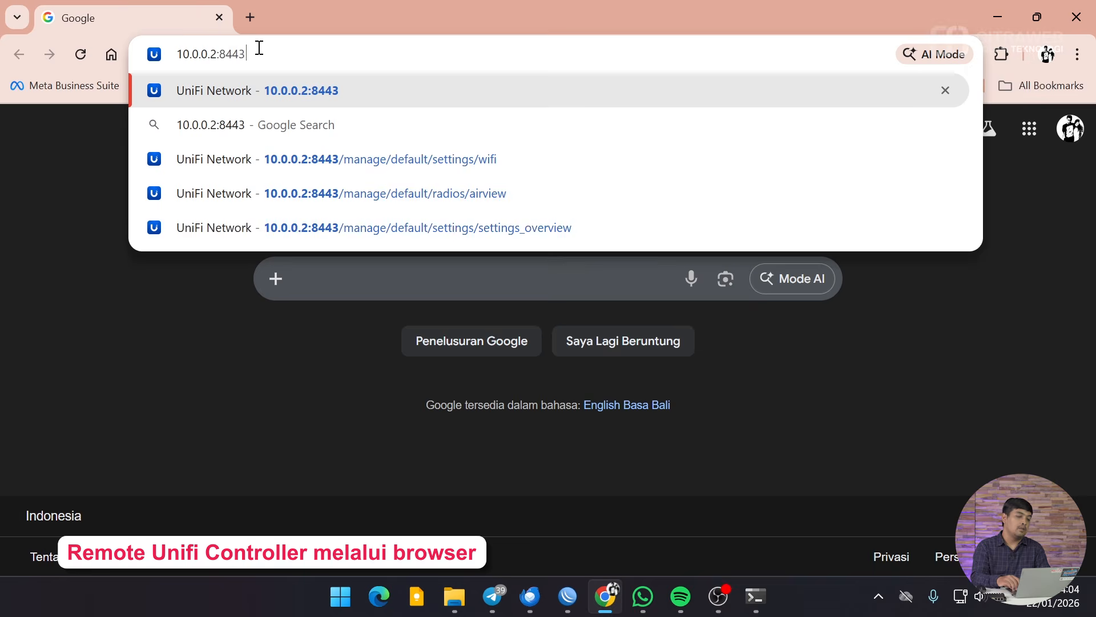
pyautogui.press('BackSpace')
pyautogui.press('BackSpace')
pyautogui.press('BackSpace')
pyautogui.press('BackSpace')
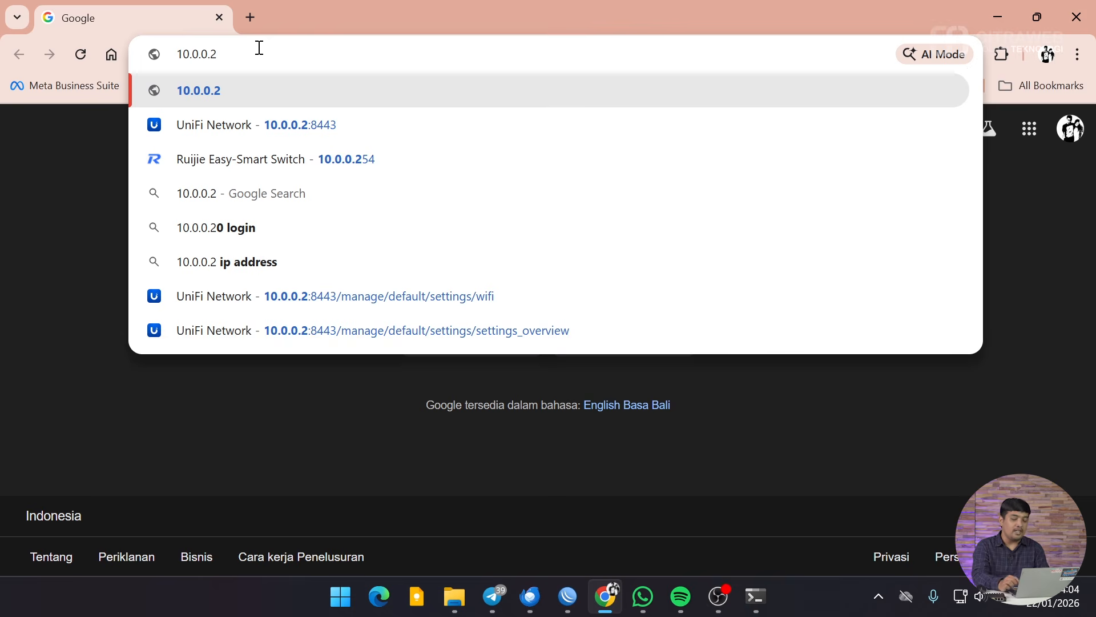
pyautogui.write(':')
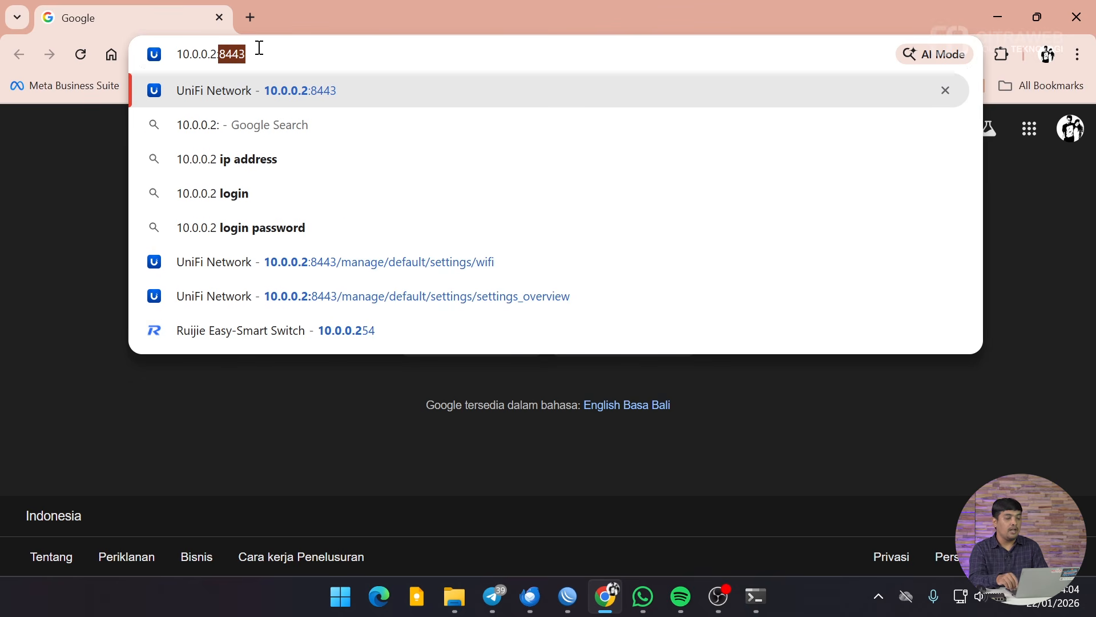
pyautogui.write('8443')
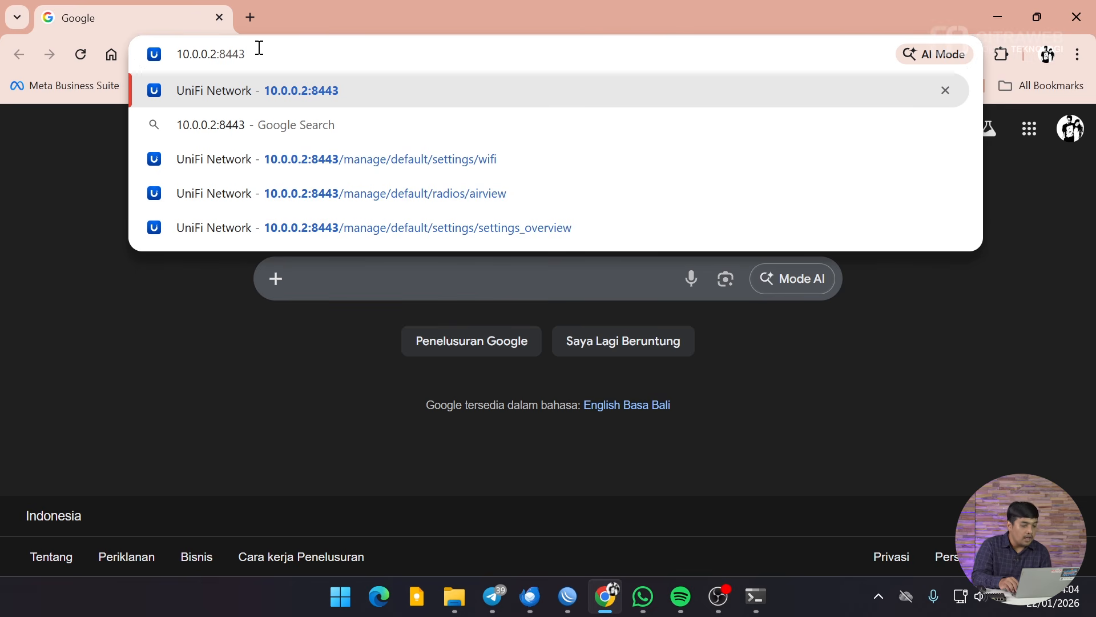
pyautogui.press('Return')
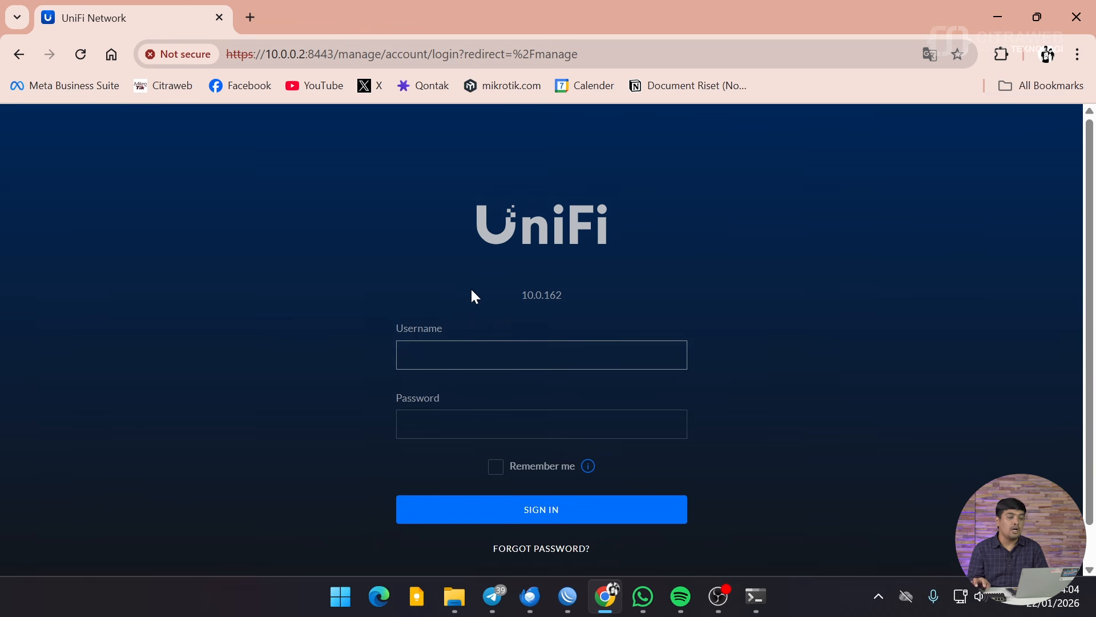
pyautogui.click(250, 18)
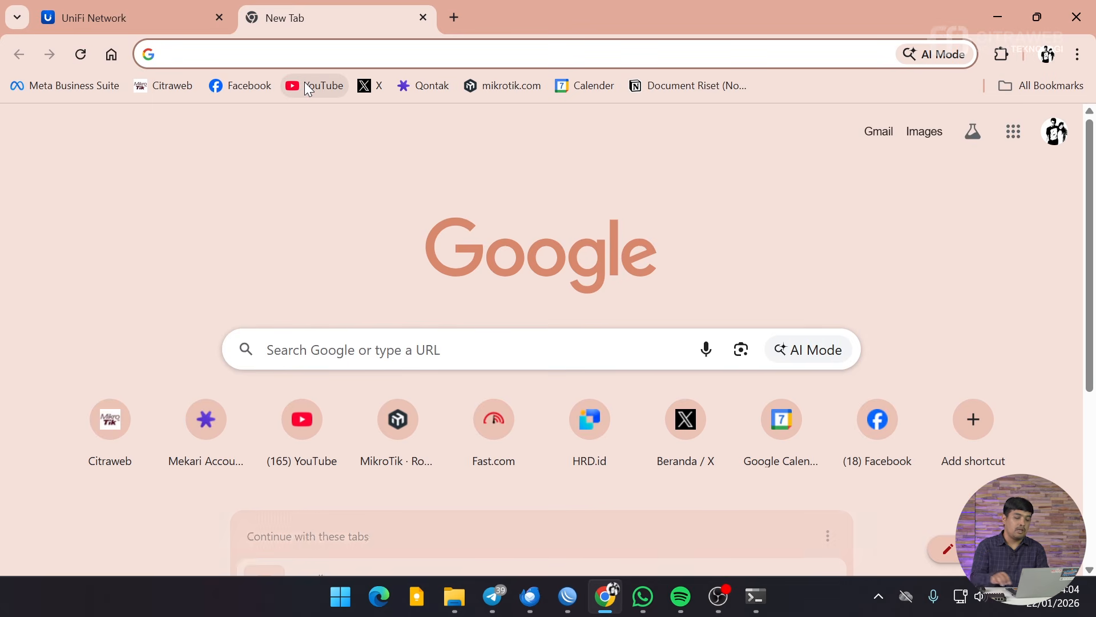
pyautogui.write('ui')
pyautogui.click(307, 91)
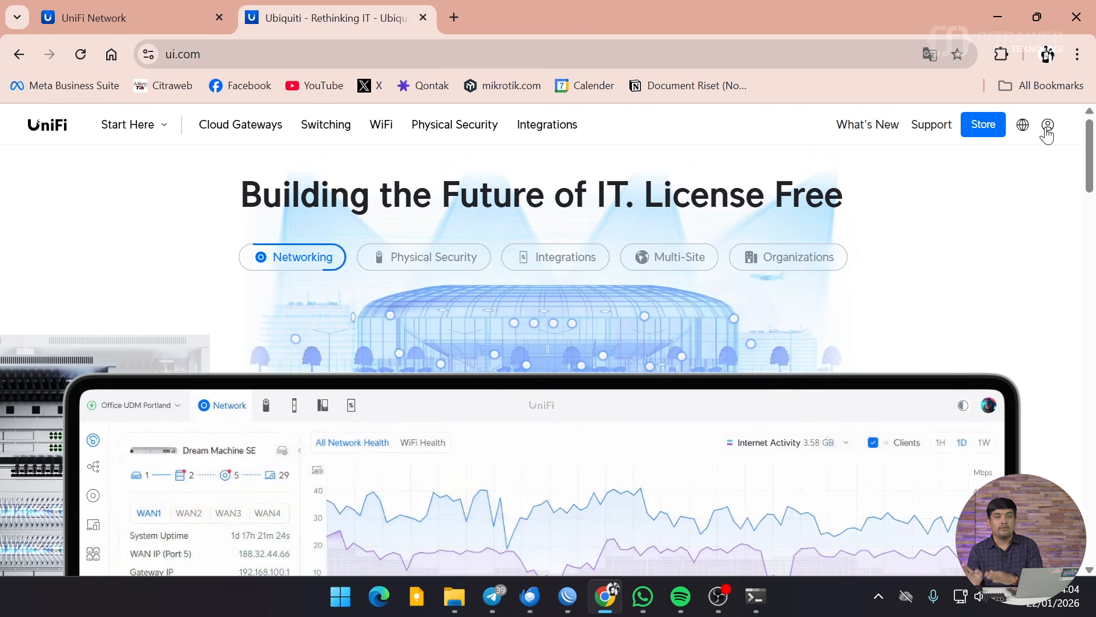
pyautogui.click(422, 17)
pyautogui.click(481, 349)
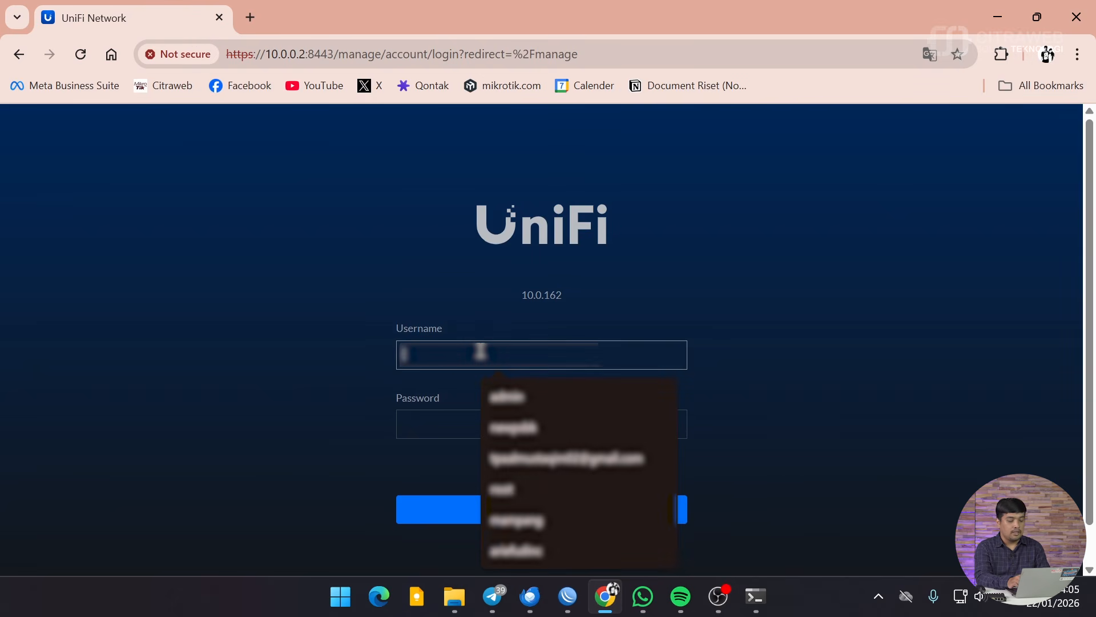
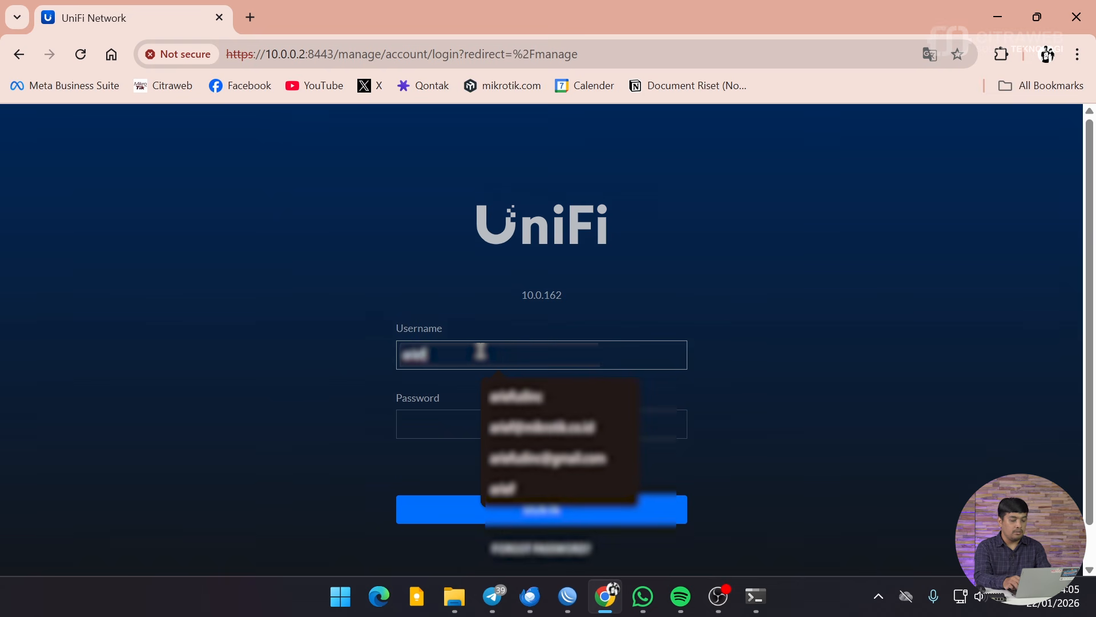
# Step: Sign in with the saved username and the account password, then focus the 6-digit token field
pyautogui.press('Down')
pyautogui.press('Return')
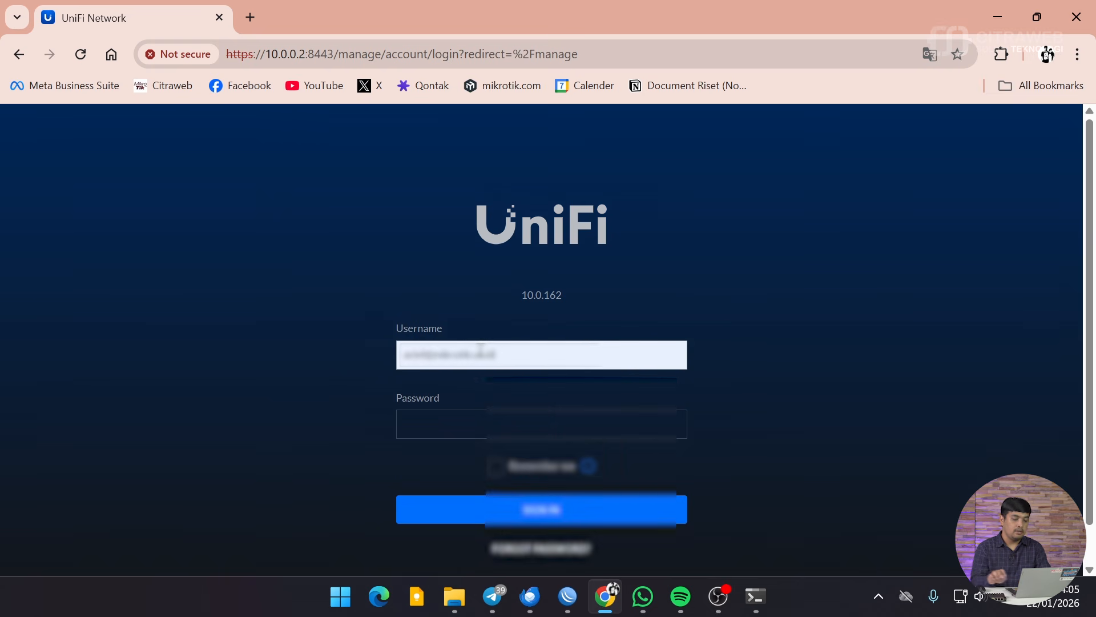
pyautogui.click(461, 415)
pyautogui.write('••••')
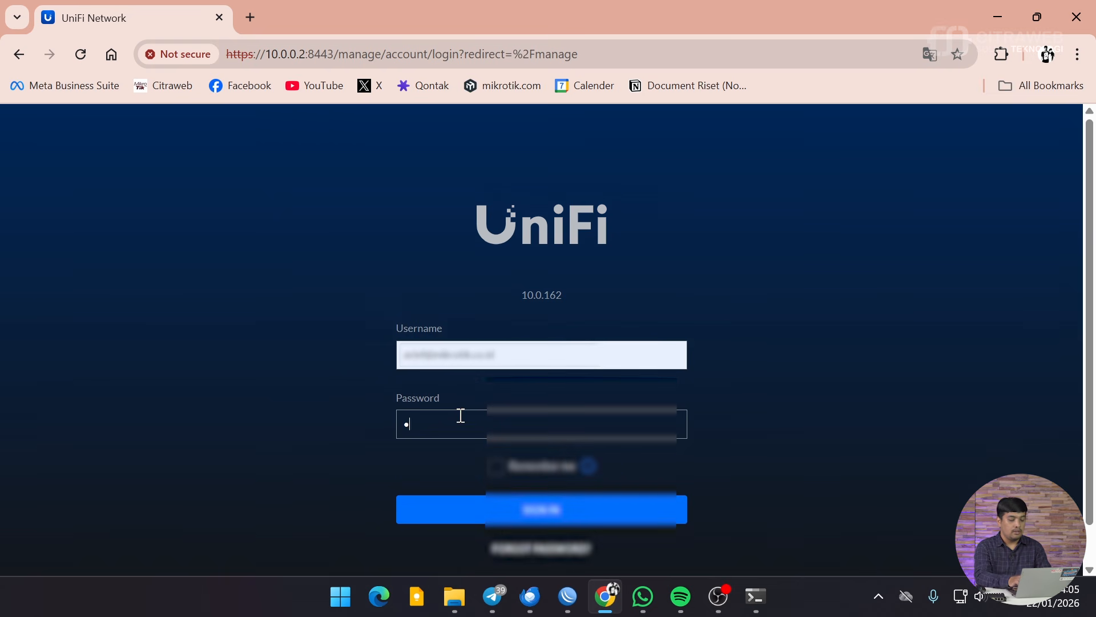
pyautogui.write('••••••••••')
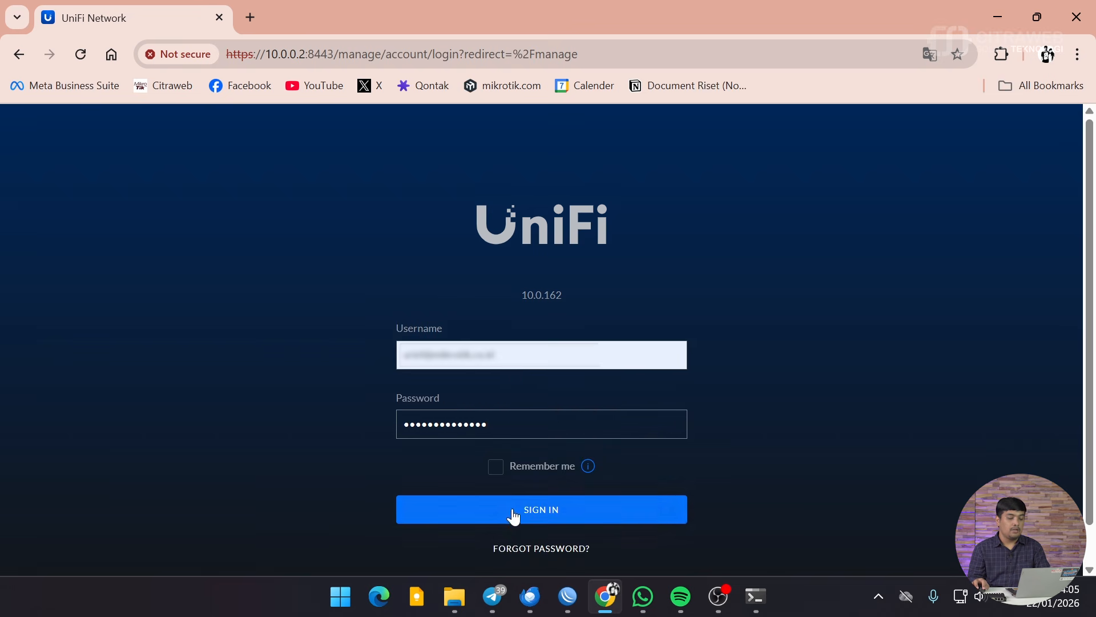
pyautogui.click(512, 514)
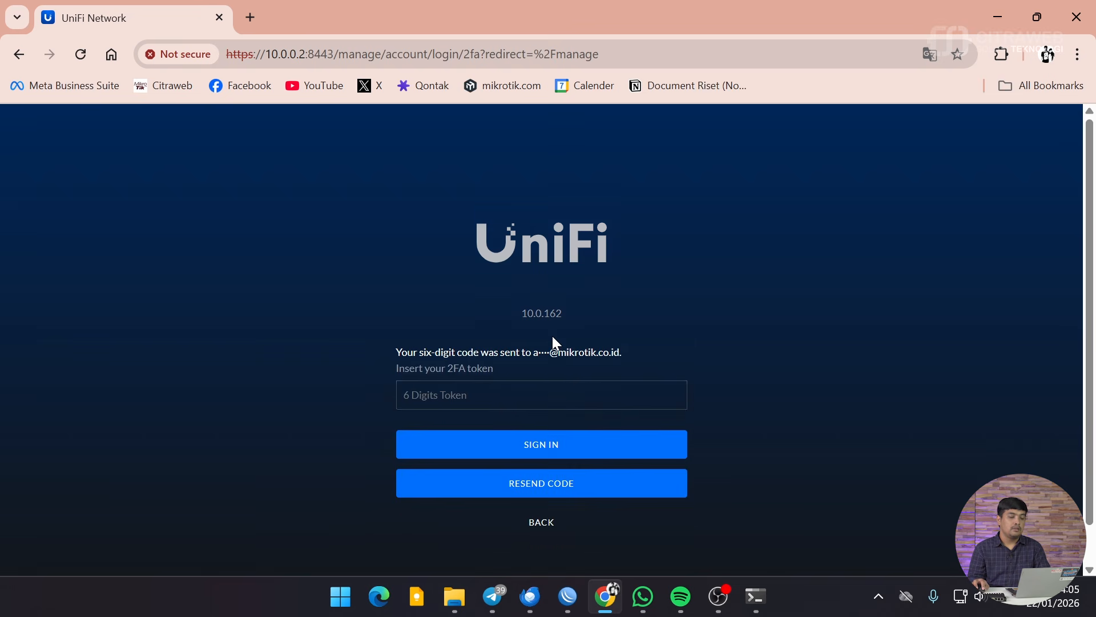
pyautogui.click(542, 399)
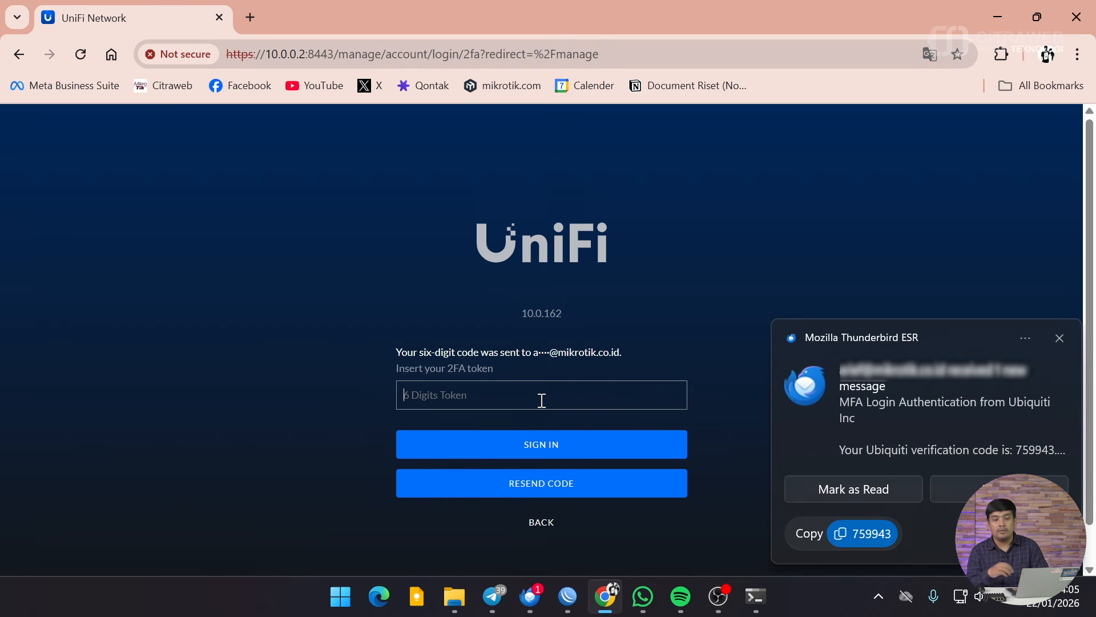
# Step: Copy the verification code from the newest MFA Login Authentication email in Thunderbird, then return to Chrome
pyautogui.click(1059, 337)
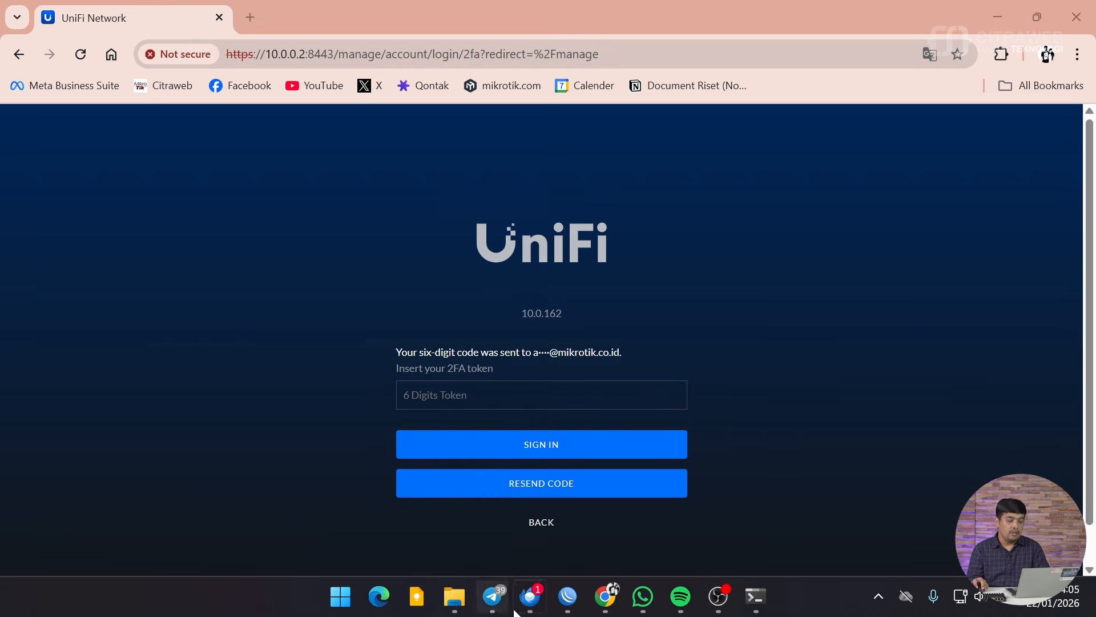
pyautogui.click(531, 598)
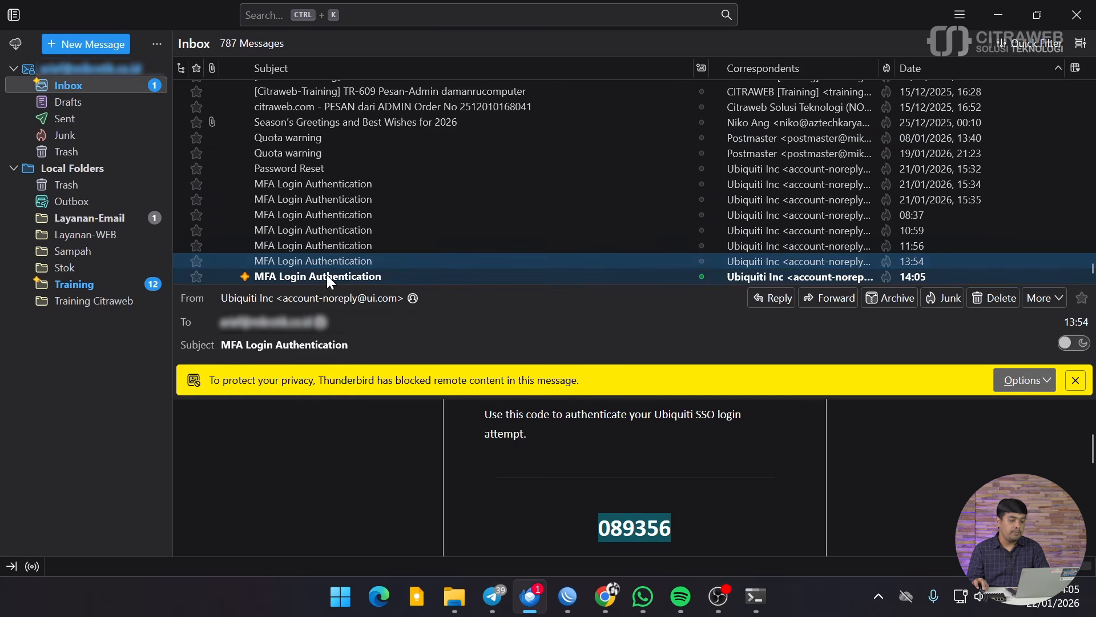
pyautogui.click(326, 275)
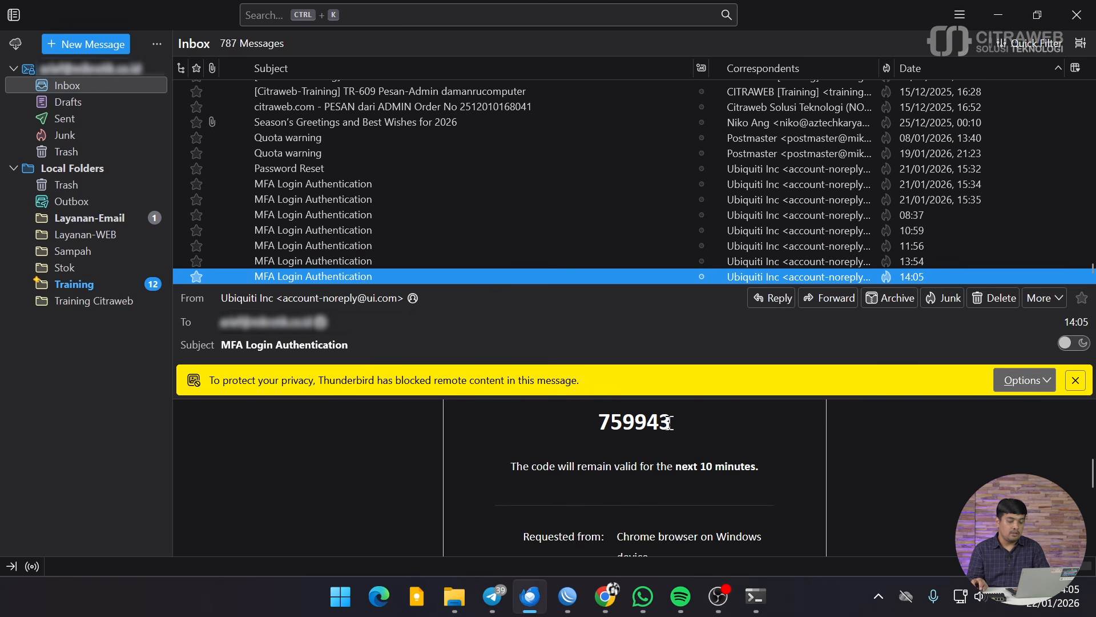
pyautogui.moveTo(671, 423); pyautogui.dragTo(600, 431)
pyautogui.rightClick(606, 419)
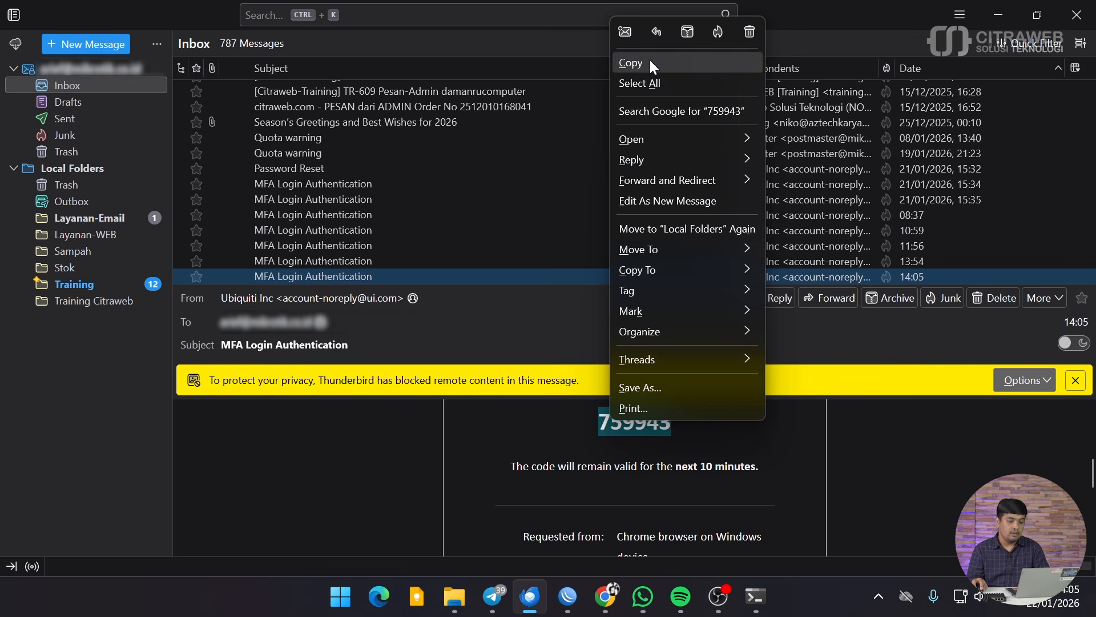
pyautogui.click(628, 61)
pyautogui.click(998, 14)
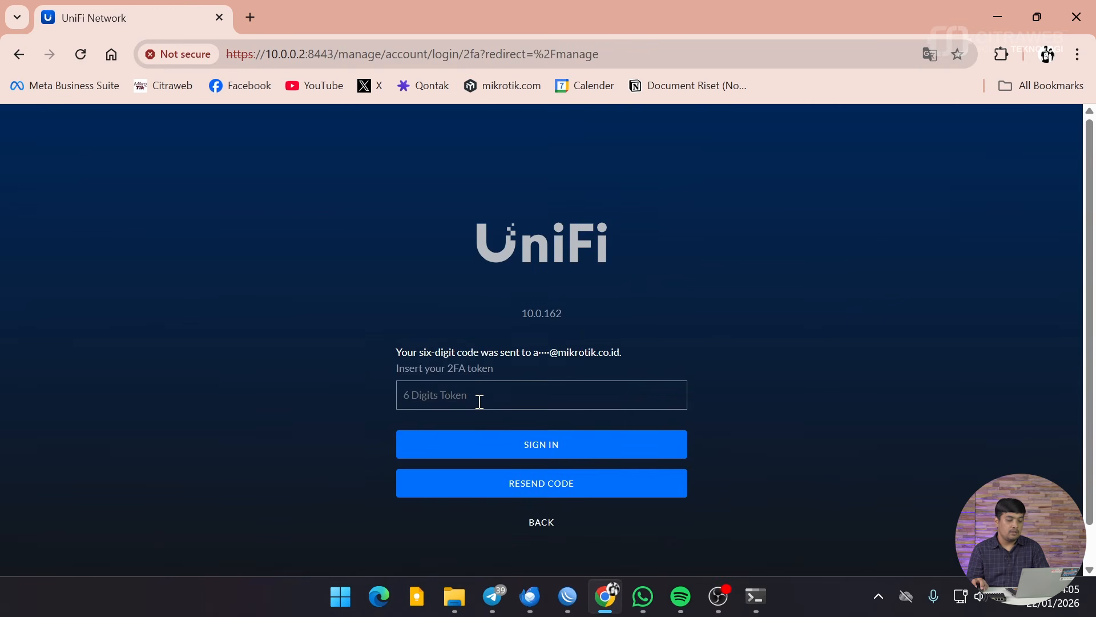
# Step: Submit the pasted verification code and show the Devices list with U6 Pro and U7 Lite
pyautogui.hotkey('ctrl', 'v')
pyautogui.click(502, 451)
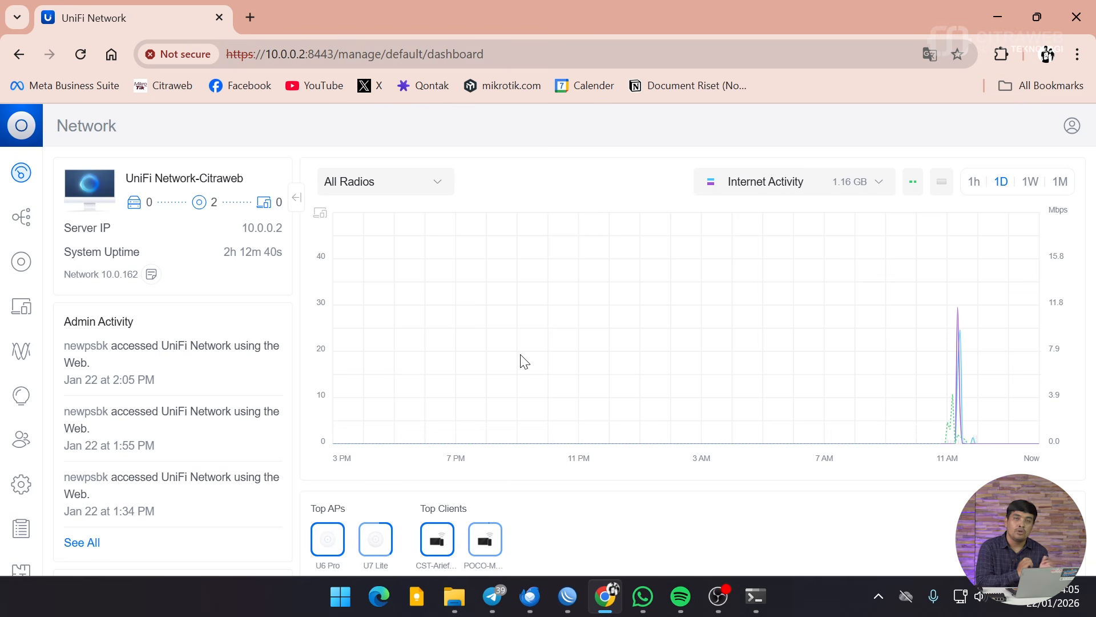
pyautogui.click(21, 263)
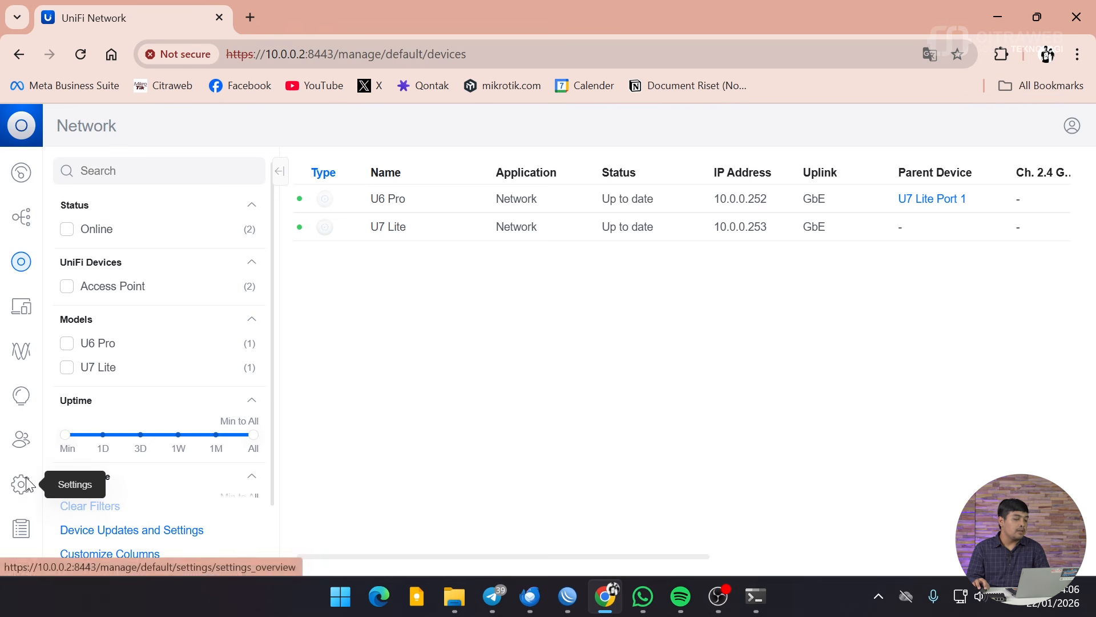
# Step: Under Settings > Networks, add virtual network 'internal' with VLAN ID 10 and save it
pyautogui.click(23, 485)
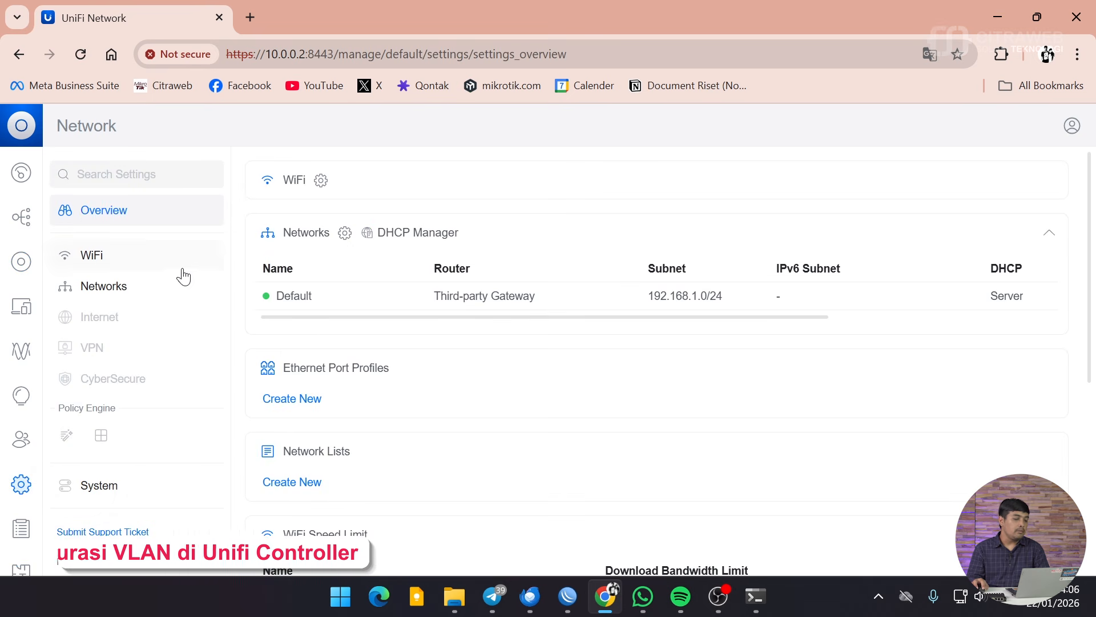
pyautogui.click(136, 293)
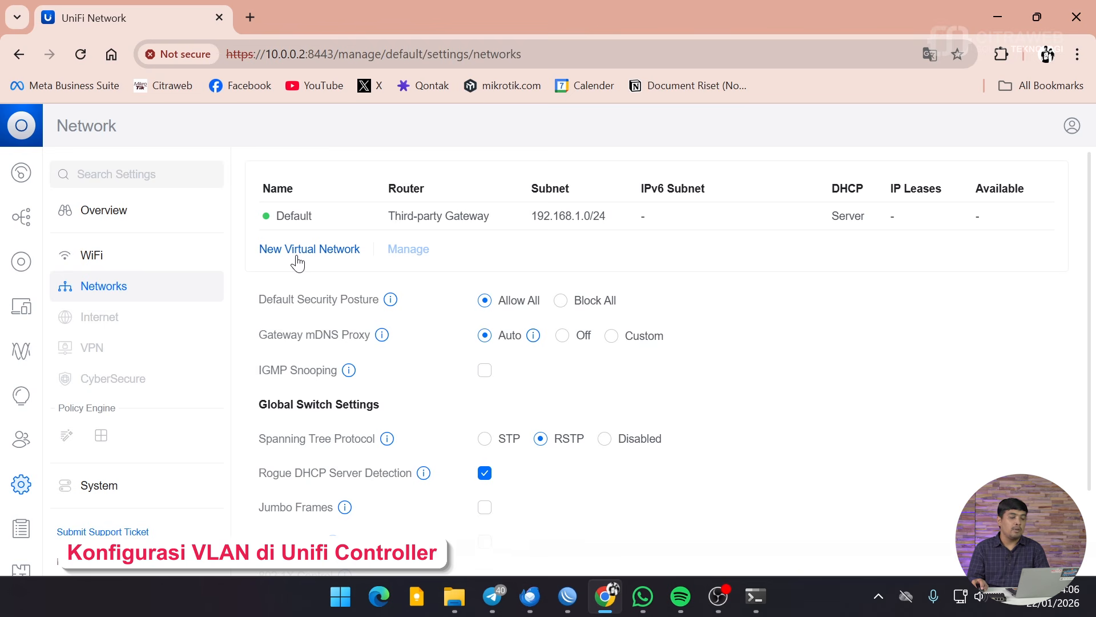
pyautogui.click(298, 250)
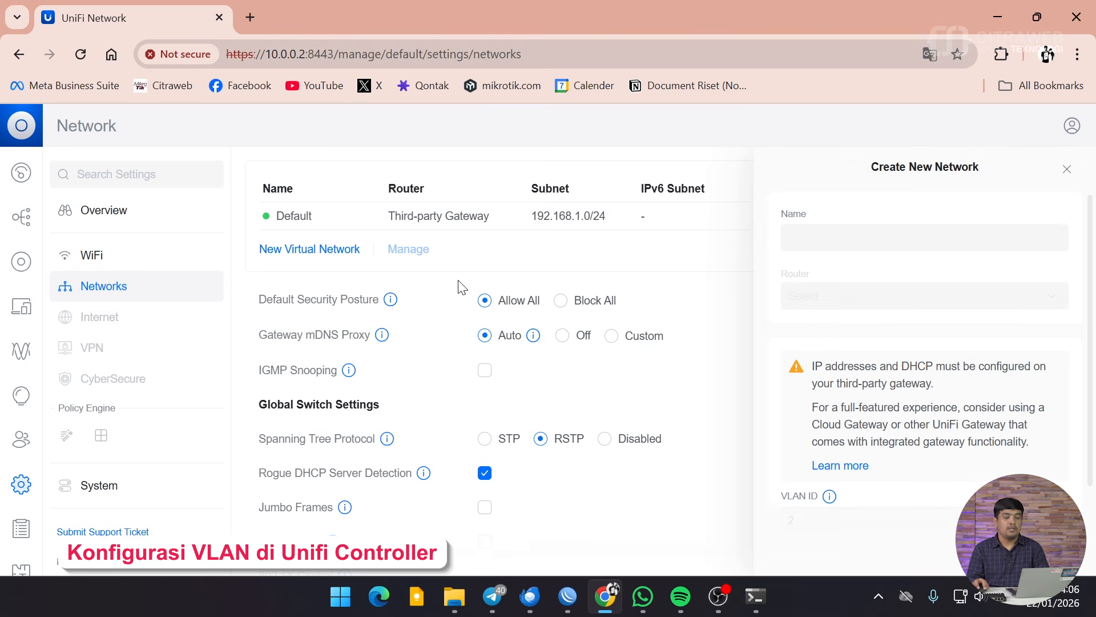
pyautogui.click(885, 239)
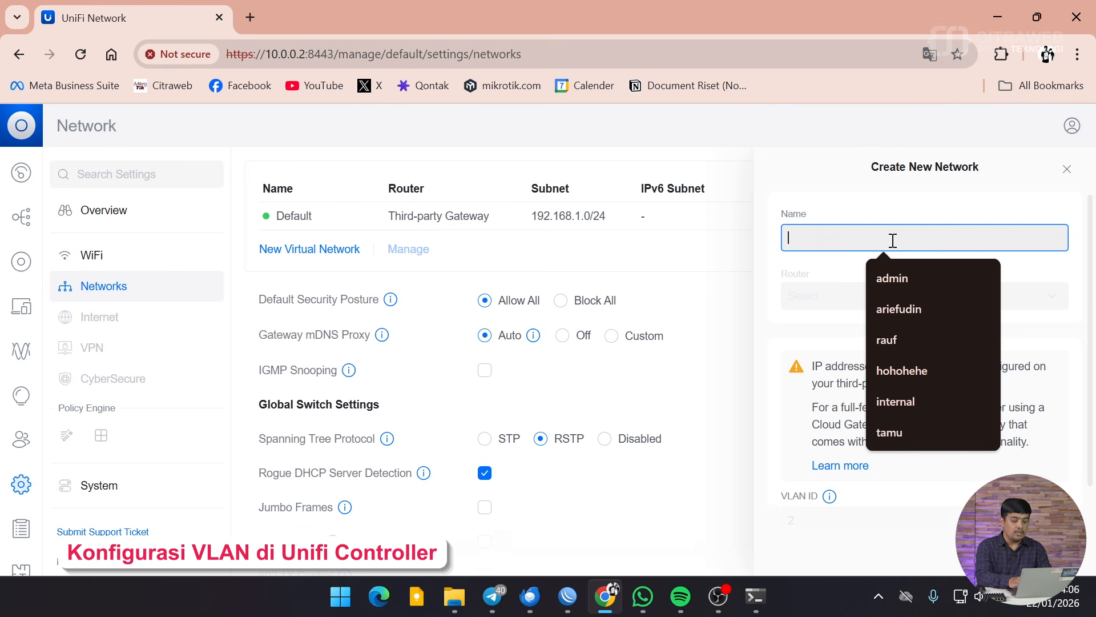
pyautogui.write('intern')
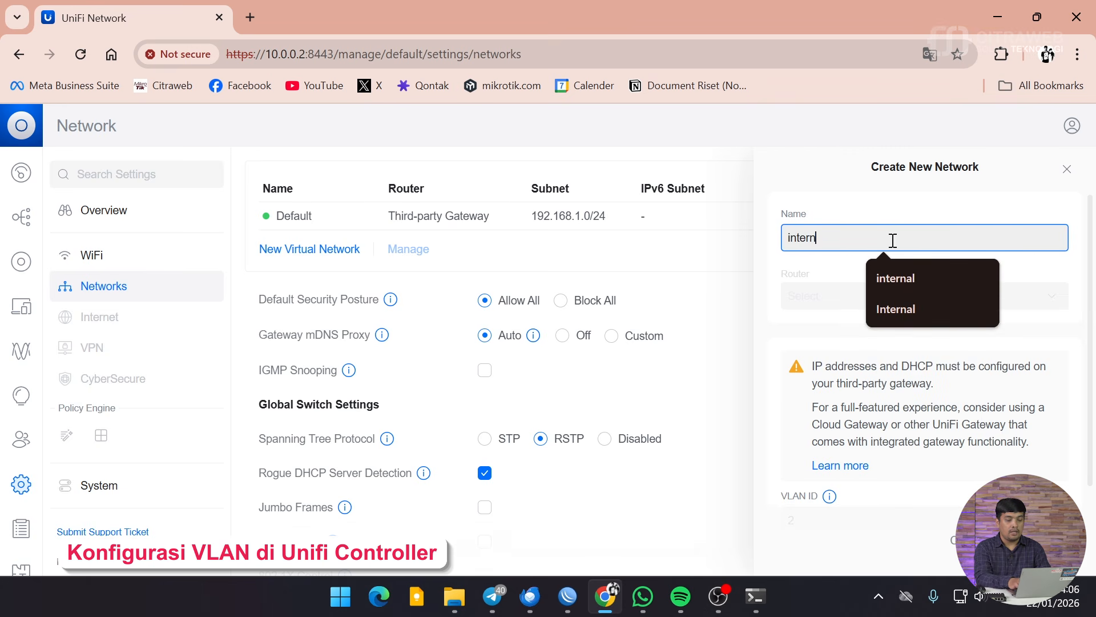
pyautogui.write('al')
pyautogui.scroll(-2, 909, 413)
pyautogui.click(871, 411)
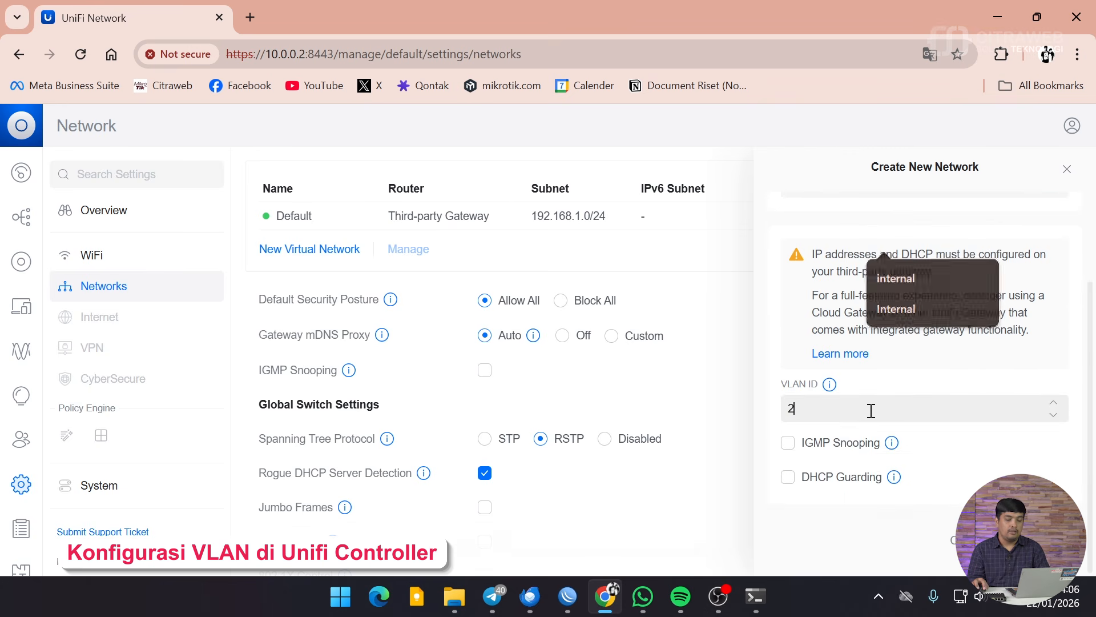
pyautogui.moveTo(872, 411); pyautogui.dragTo(767, 417)
pyautogui.write('10')
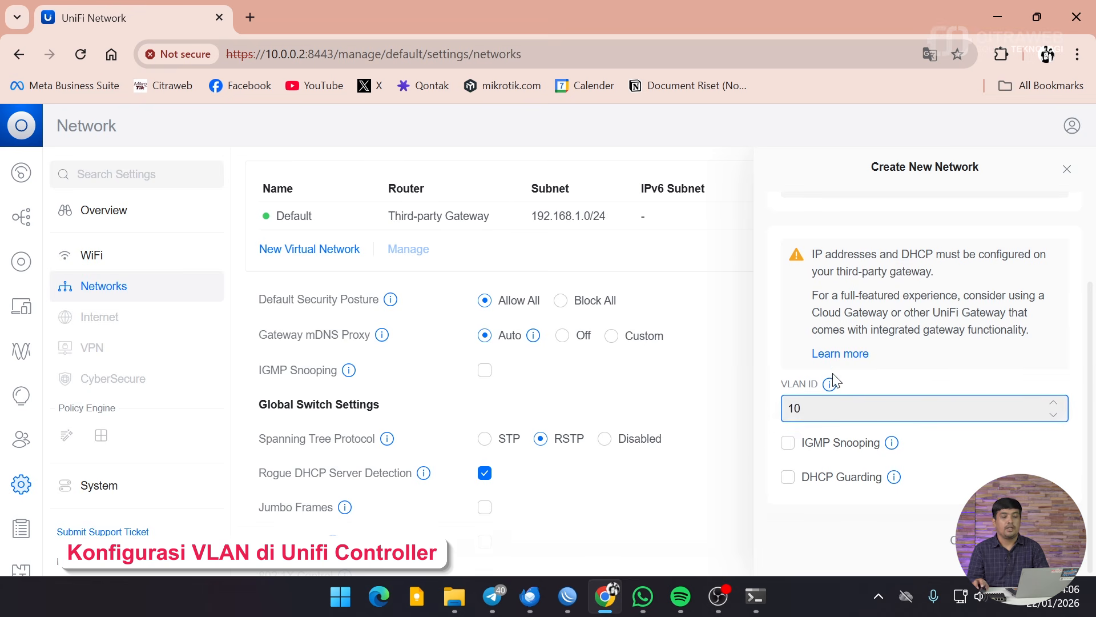
pyautogui.scroll(2, 832, 382)
pyautogui.scroll(-2, 848, 342)
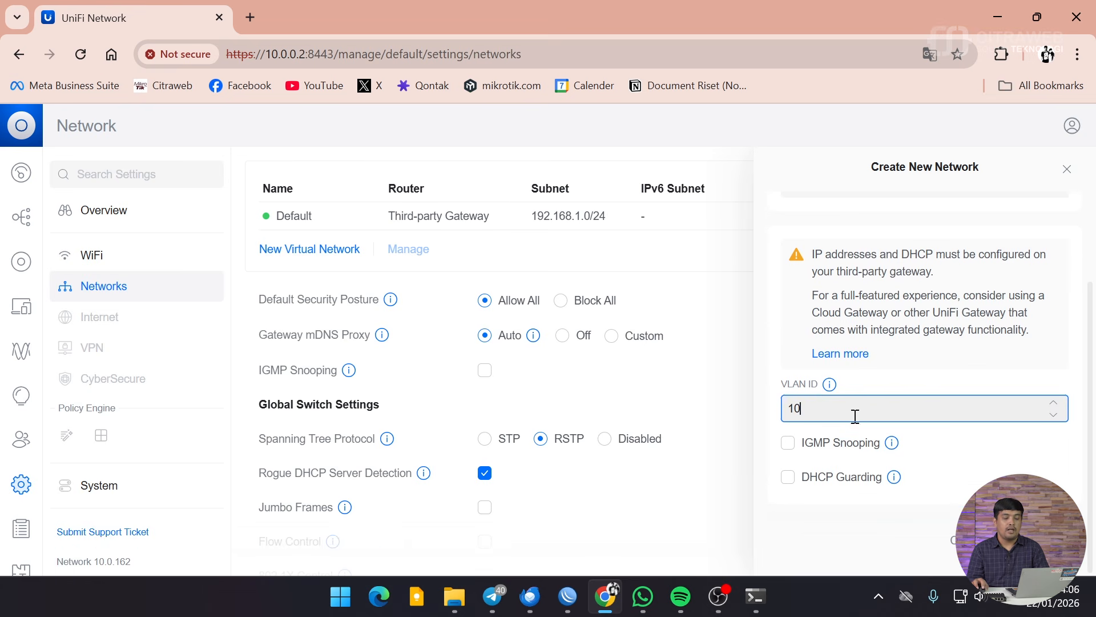
pyautogui.press('Return')
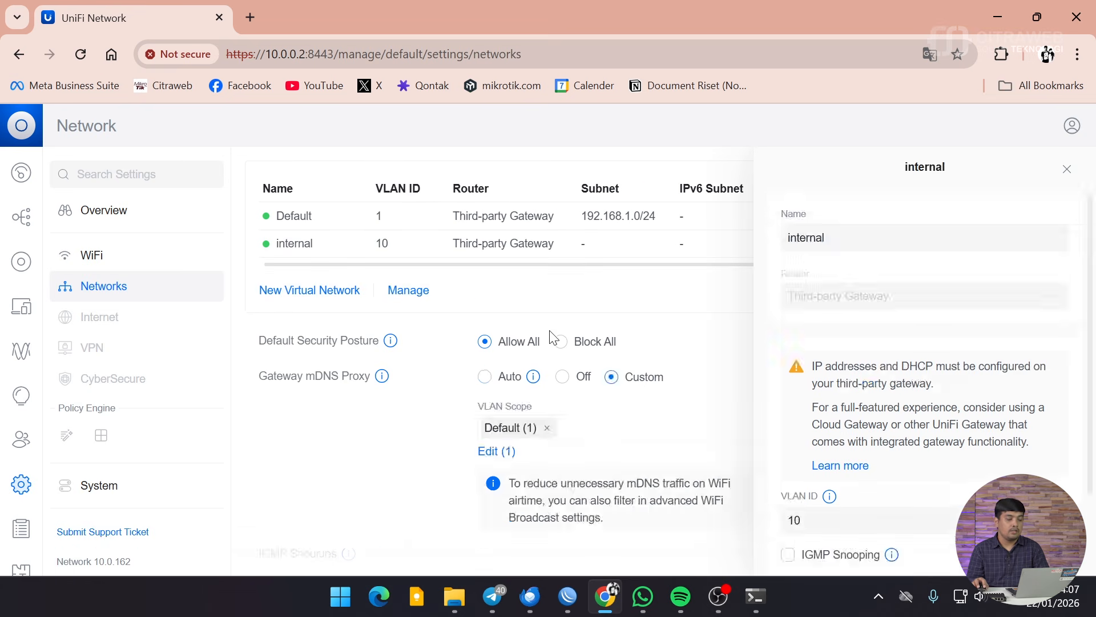
# Step: Close the internal panel, then add virtual network 'umum' with VLAN ID 20 and save it
pyautogui.click(848, 232)
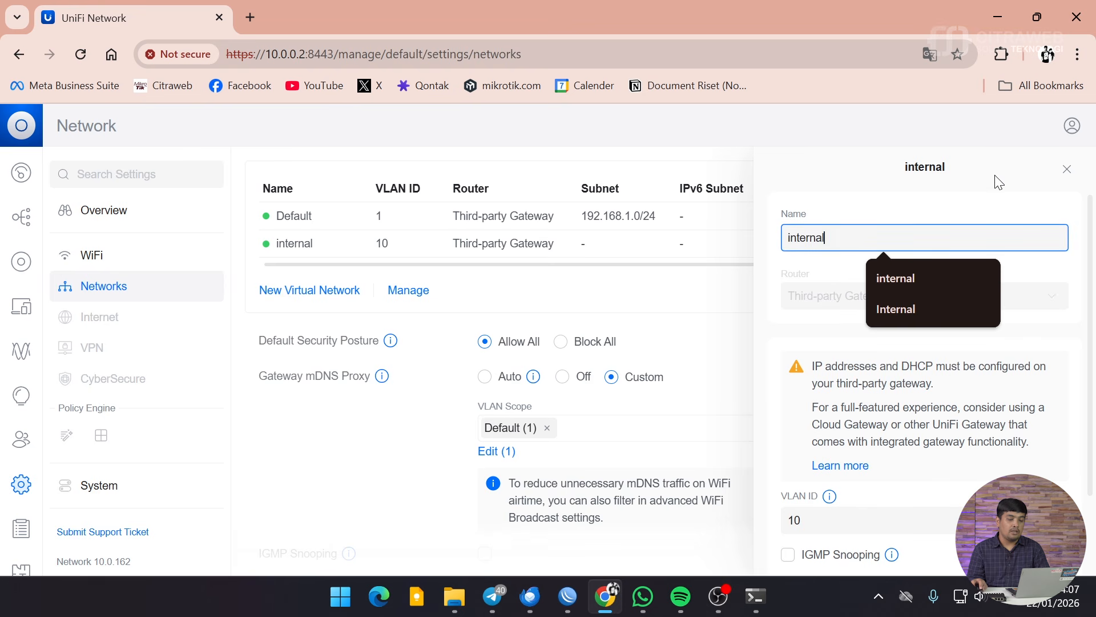
pyautogui.click(1067, 169)
pyautogui.click(279, 291)
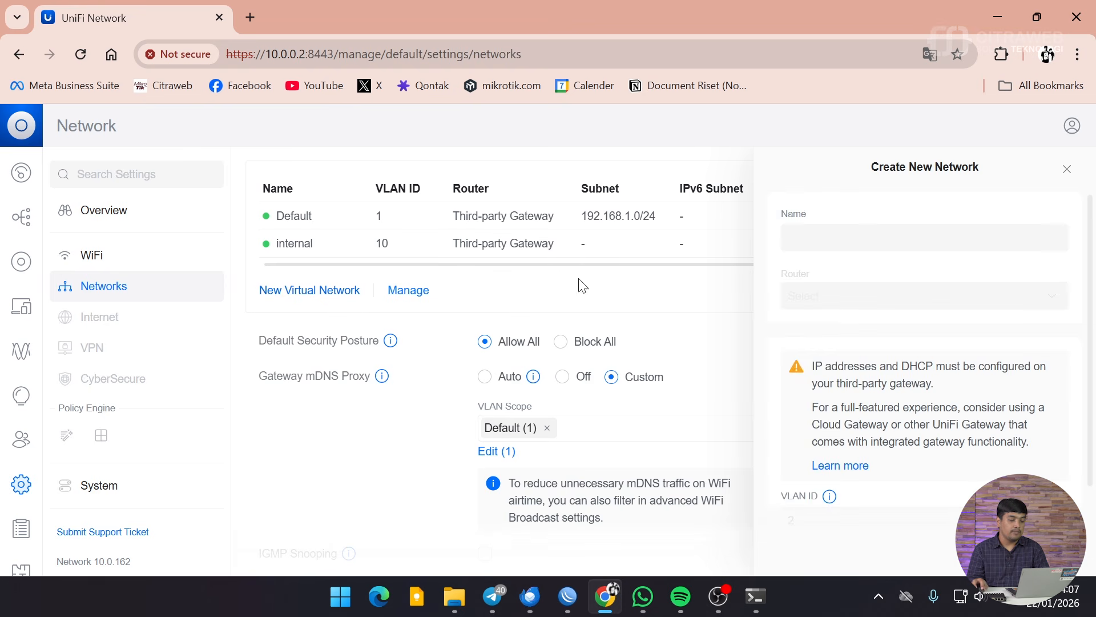
pyautogui.click(821, 234)
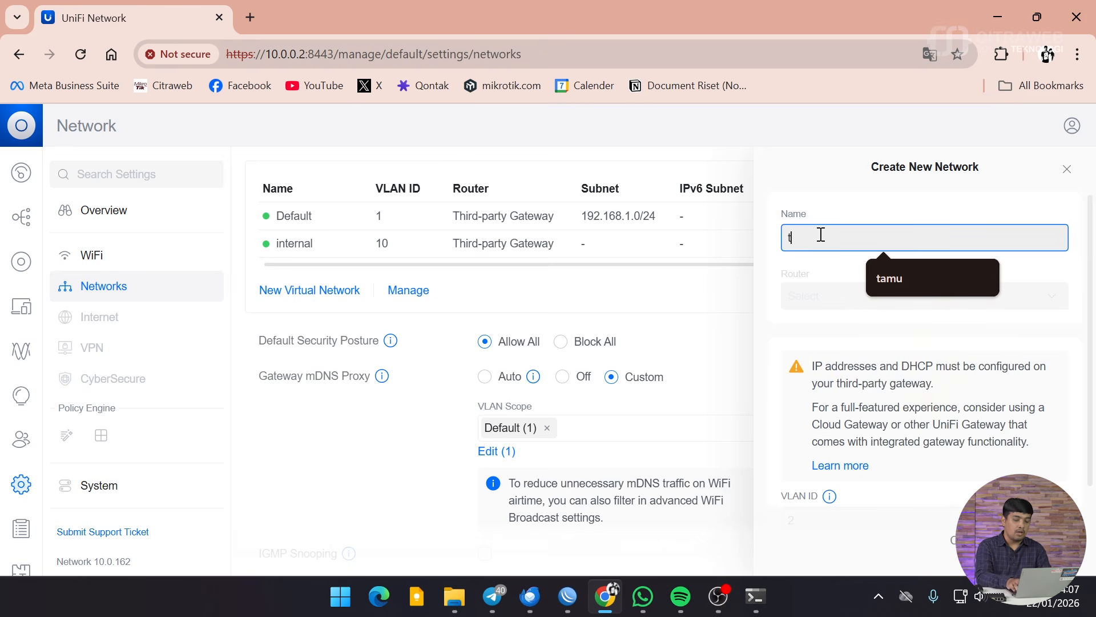
pyautogui.write('umum')
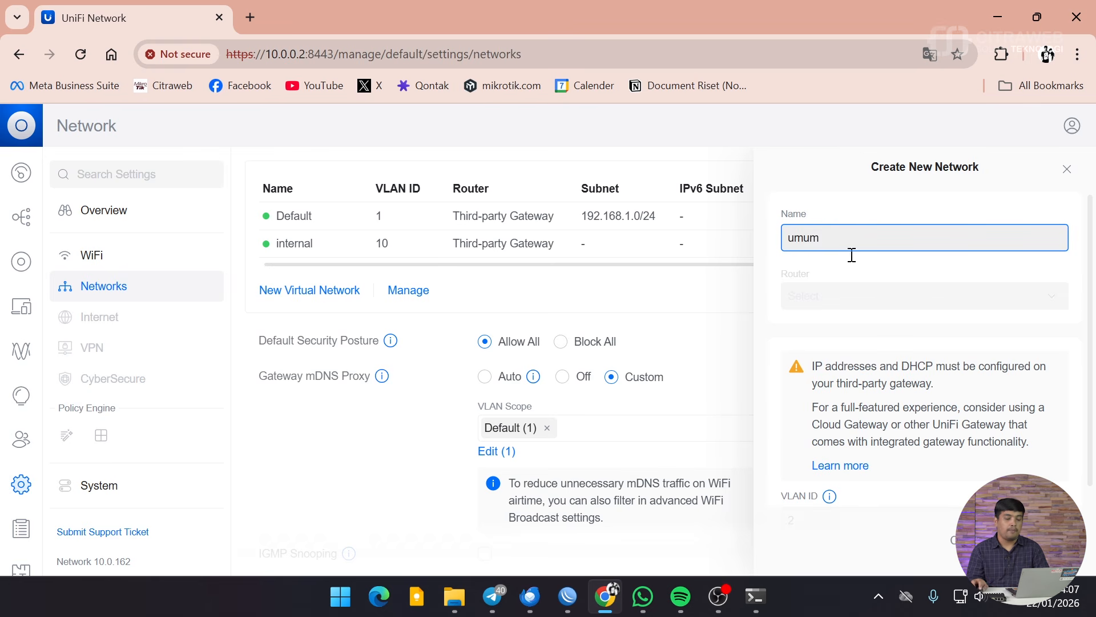
pyautogui.scroll(-3, 862, 308)
pyautogui.moveTo(849, 413); pyautogui.dragTo(708, 401)
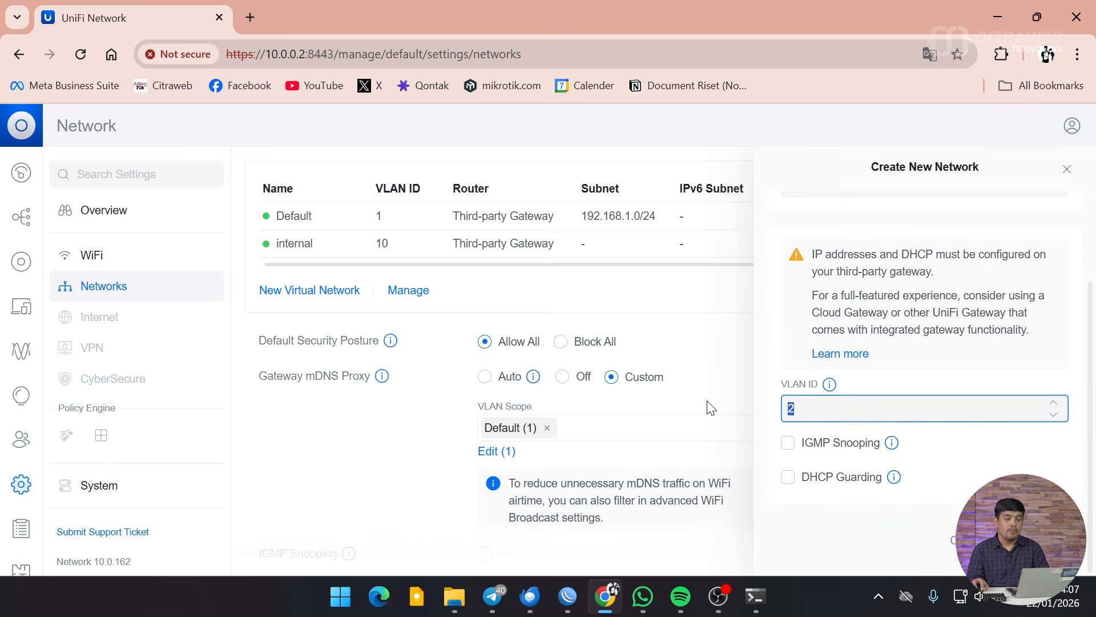
pyautogui.write('0')
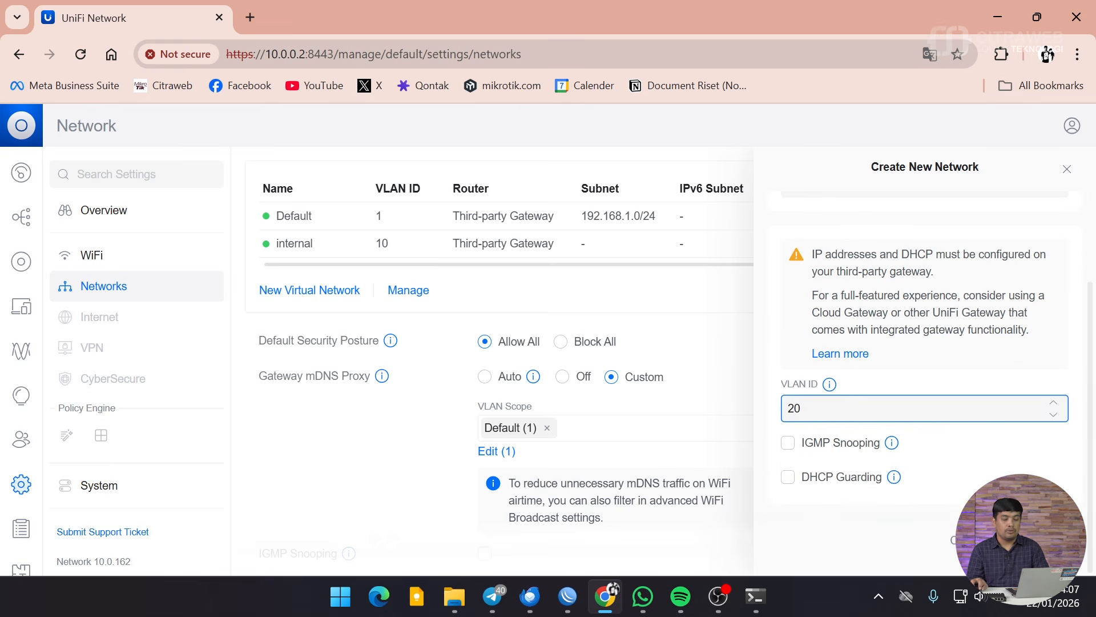
pyautogui.press('Return')
pyautogui.click(1067, 169)
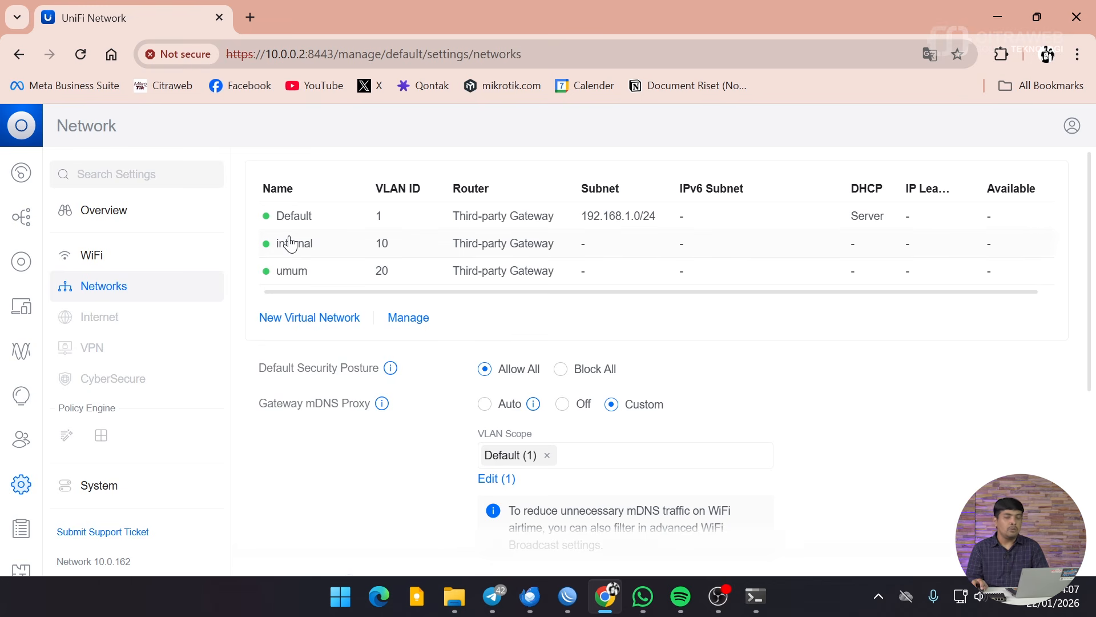
# Step: Start a new WiFi named Citraweb-Karyawan and enter its password
pyautogui.click(119, 264)
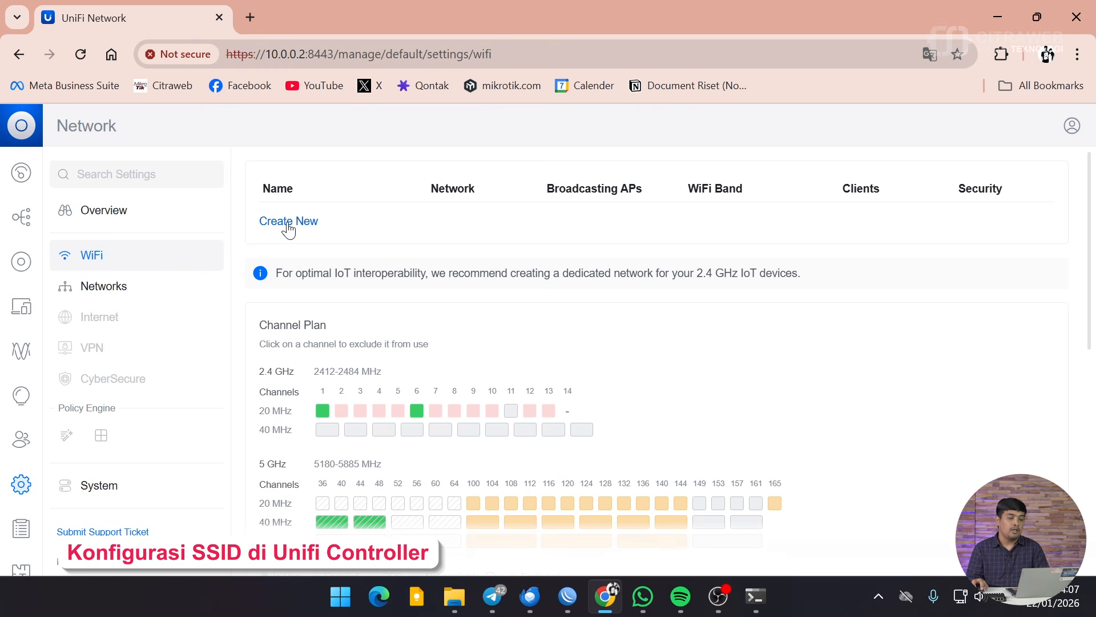
pyautogui.click(288, 222)
pyautogui.click(843, 239)
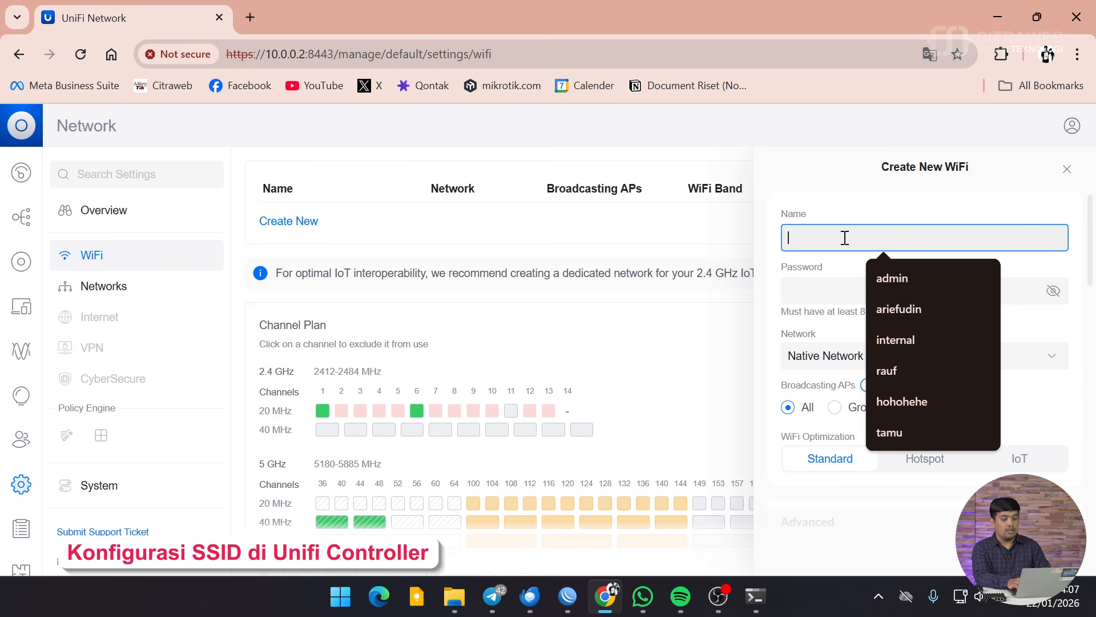
pyautogui.write('Citraweb-')
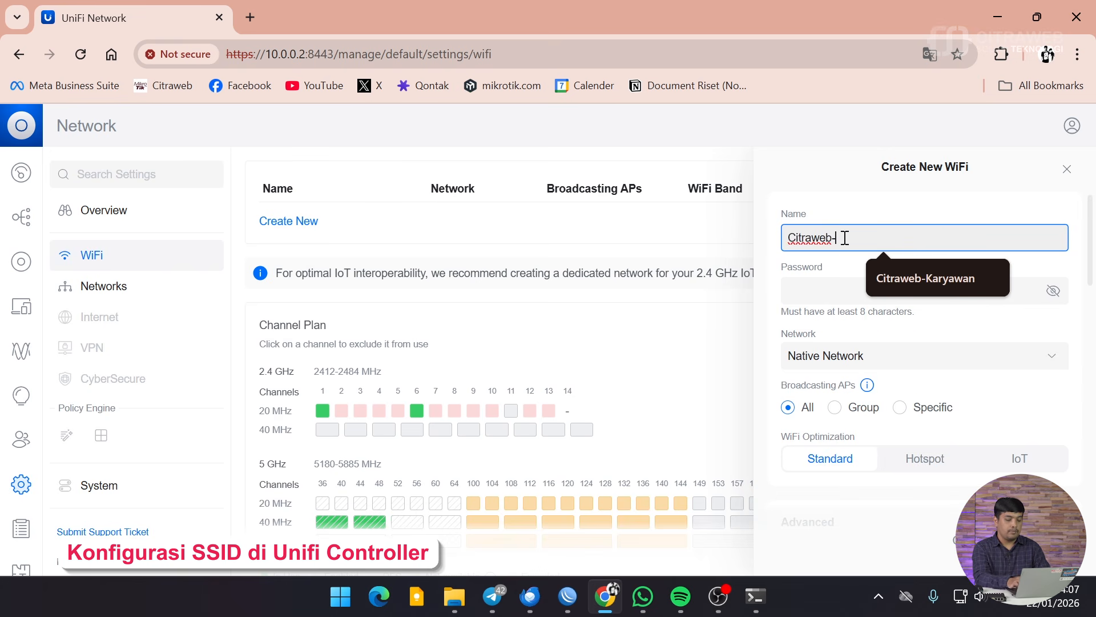
pyautogui.write('Karyawan')
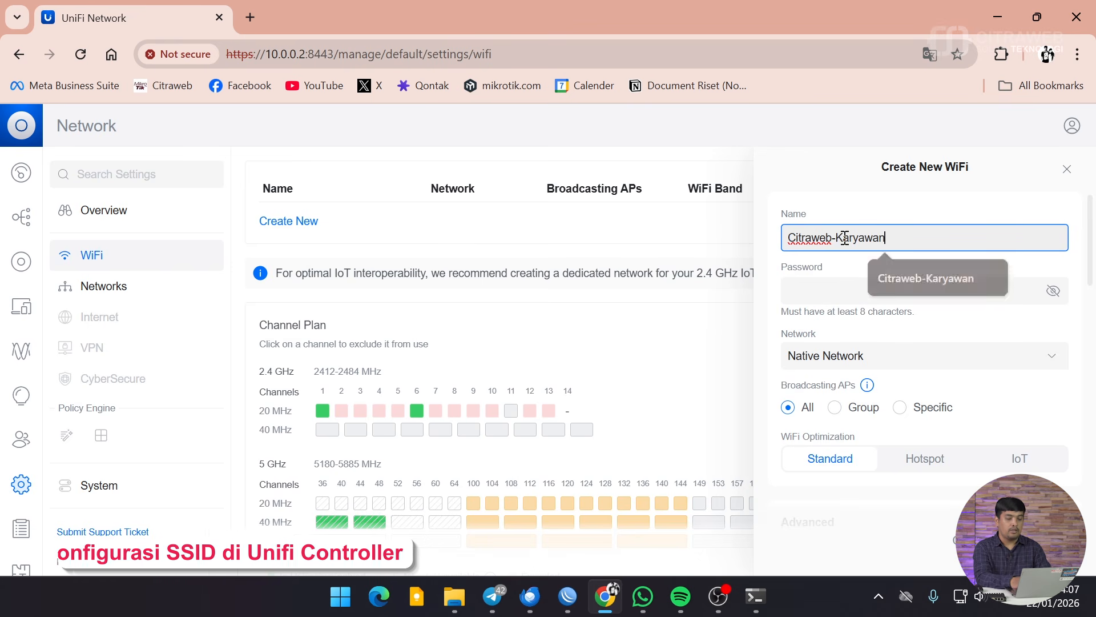
pyautogui.click(863, 289)
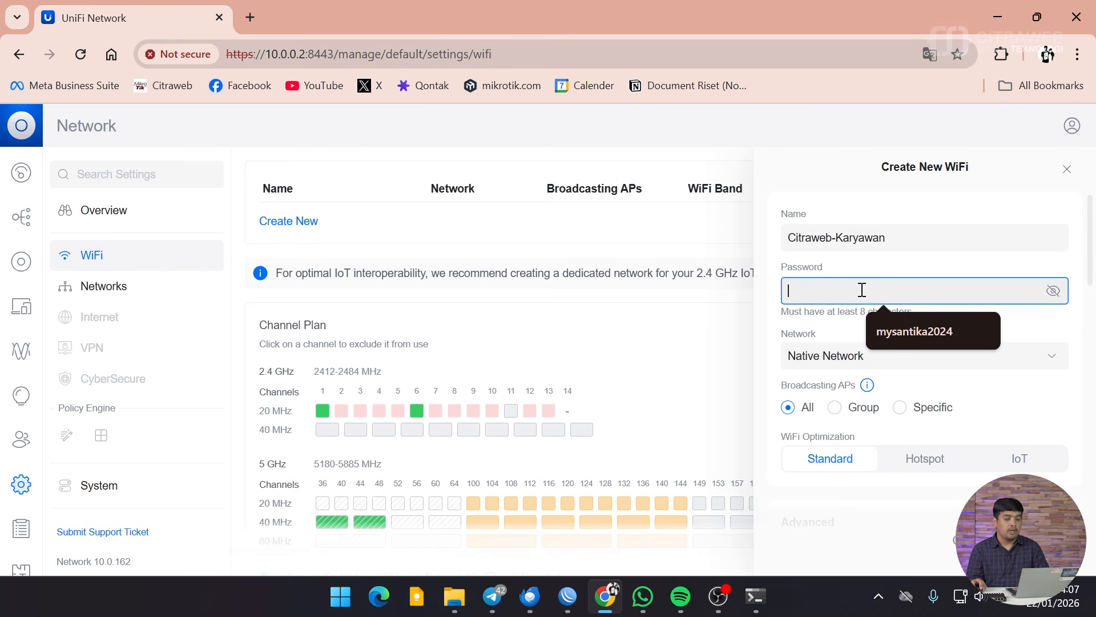
pyautogui.write('ci')
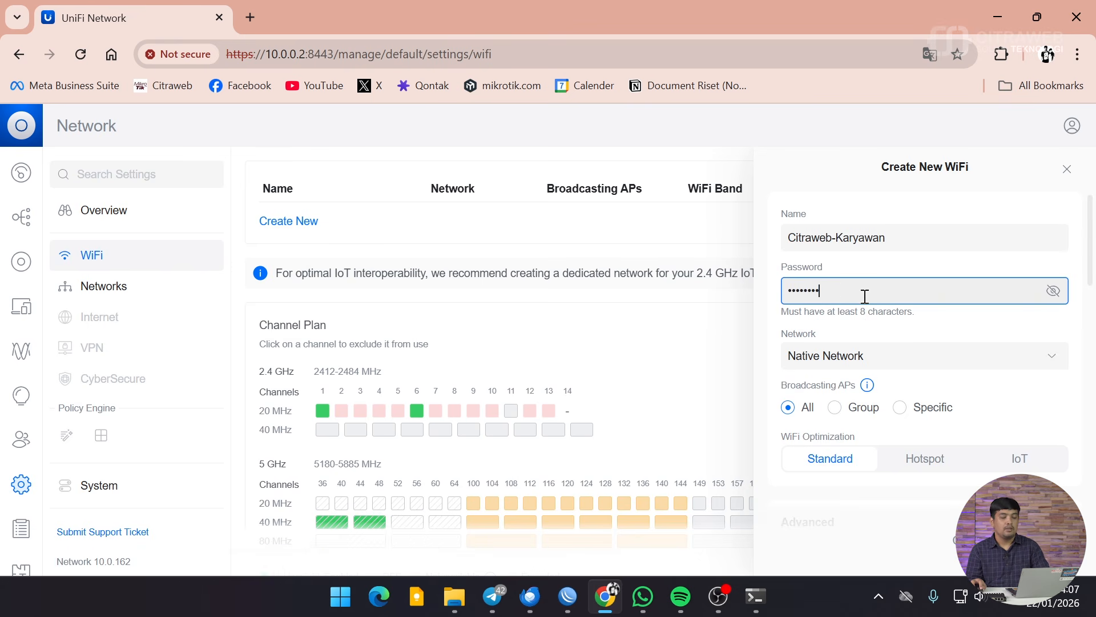
pyautogui.click(1005, 328)
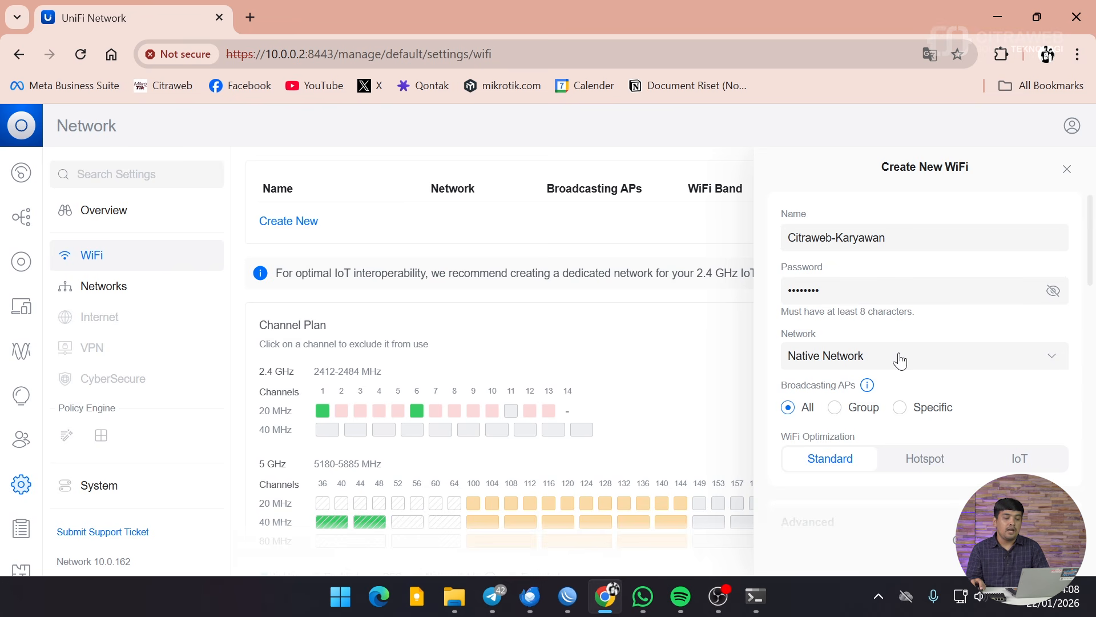
# Step: Assign the WiFi to the internal network (10), save it with Add WiFi, and close the panel
pyautogui.click(827, 356)
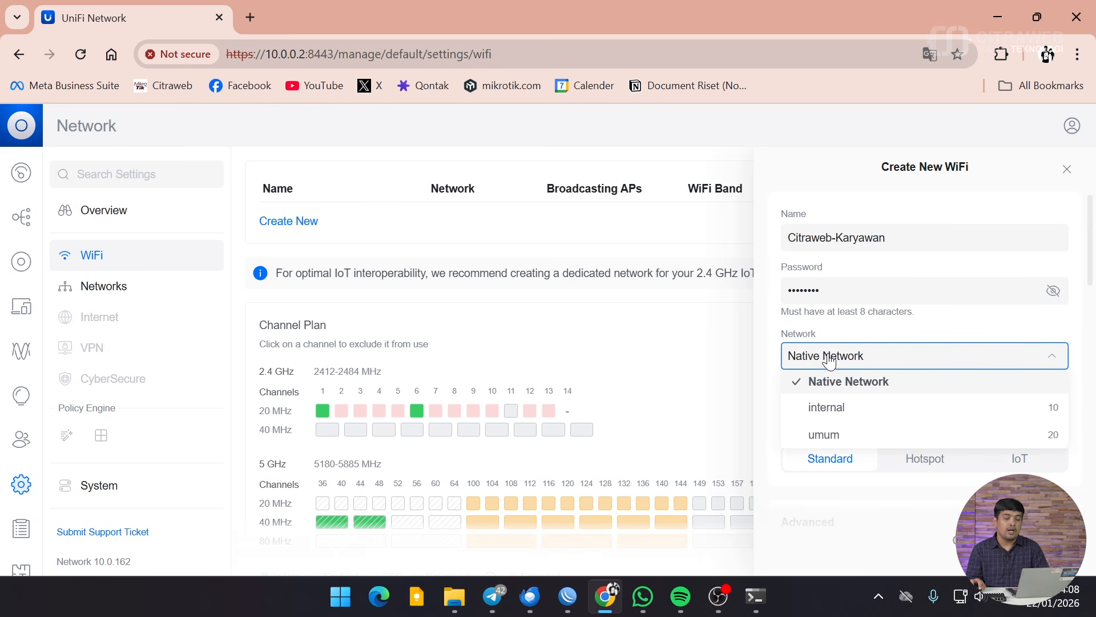
pyautogui.click(839, 419)
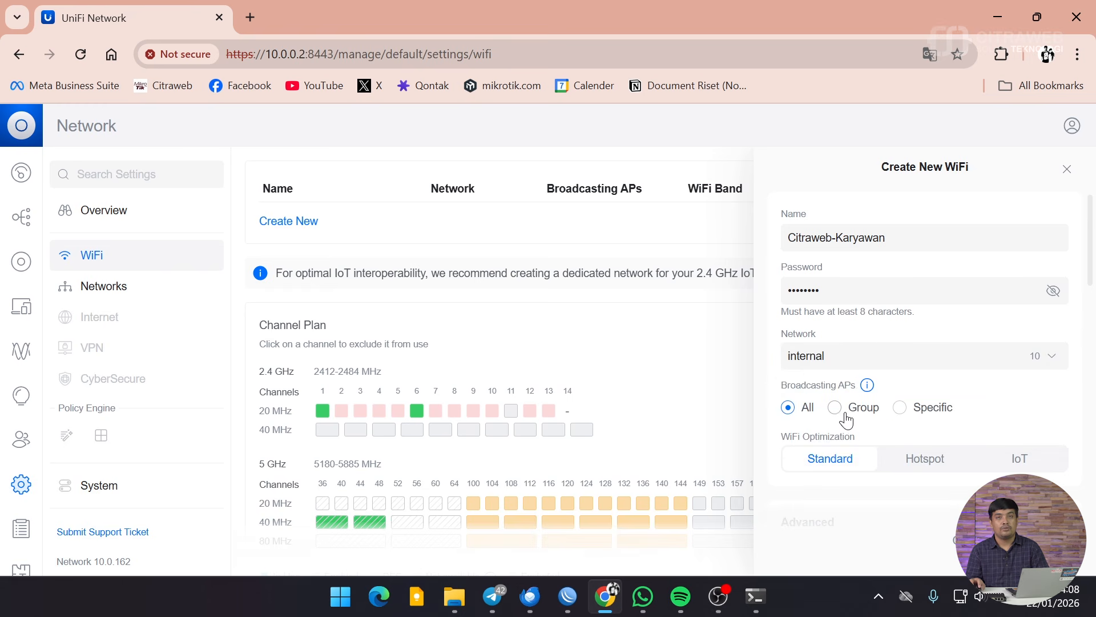
pyautogui.scroll(-1, 885, 297)
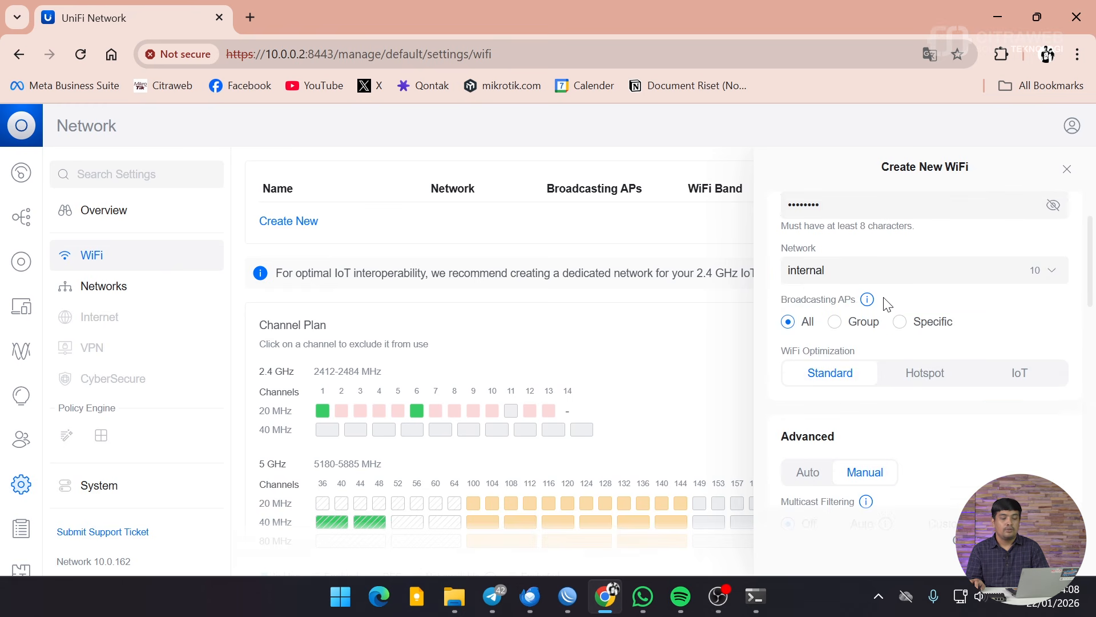
pyautogui.scroll(-2, 883, 303)
pyautogui.scroll(3, 992, 338)
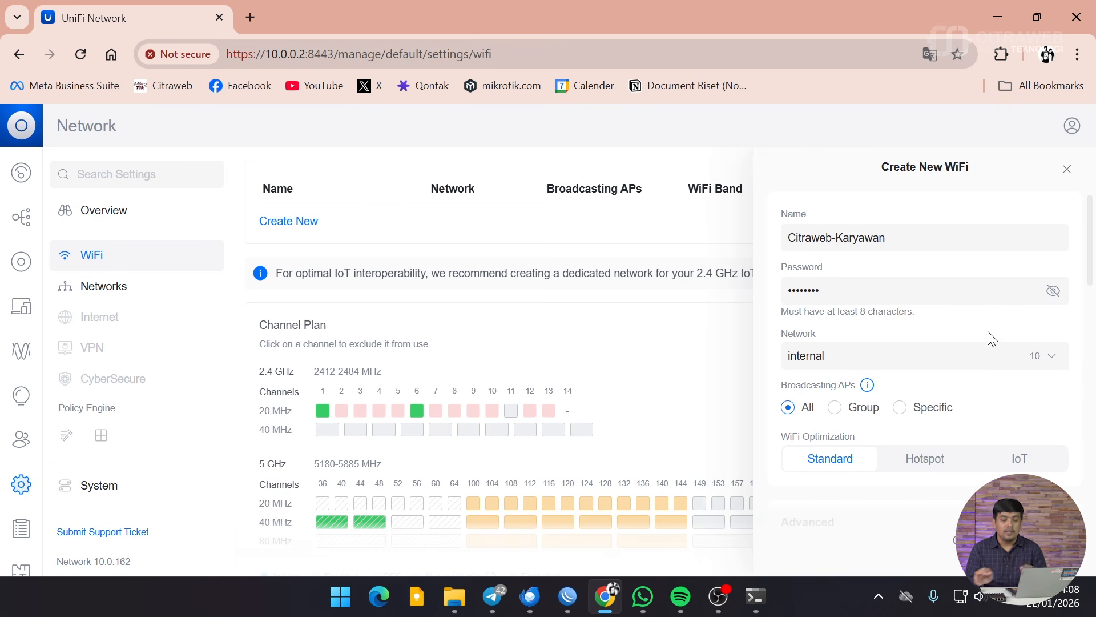
pyautogui.scroll(-10, 991, 339)
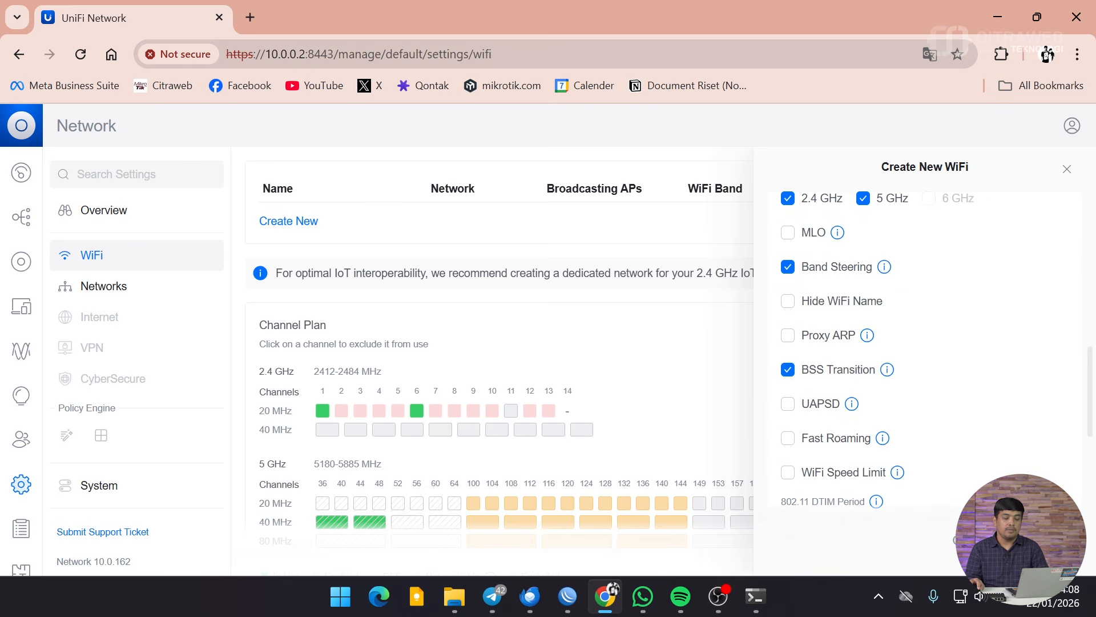
pyautogui.click(1034, 539)
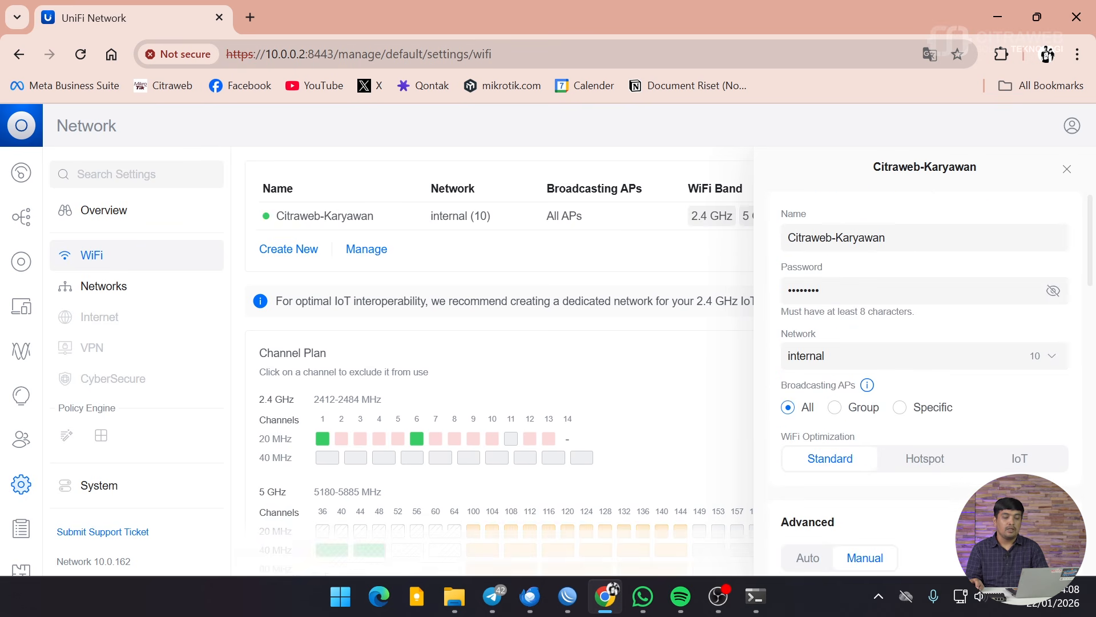
pyautogui.click(1067, 169)
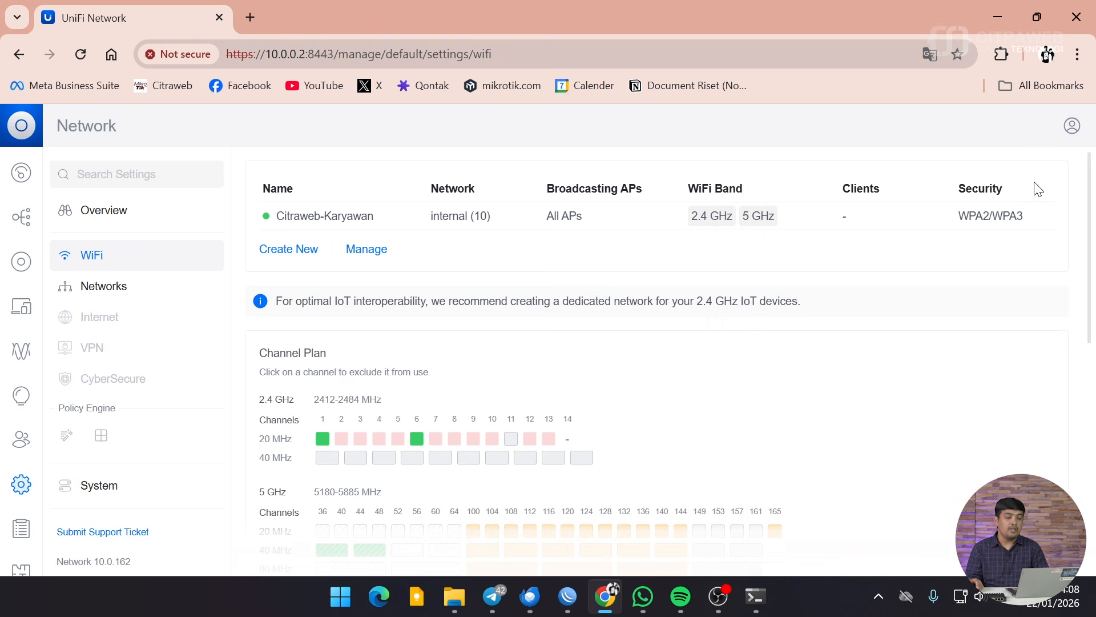
# Step: Create WiFi Citraweb-Tamu with a password on the umum network (20) and save it
pyautogui.click(288, 252)
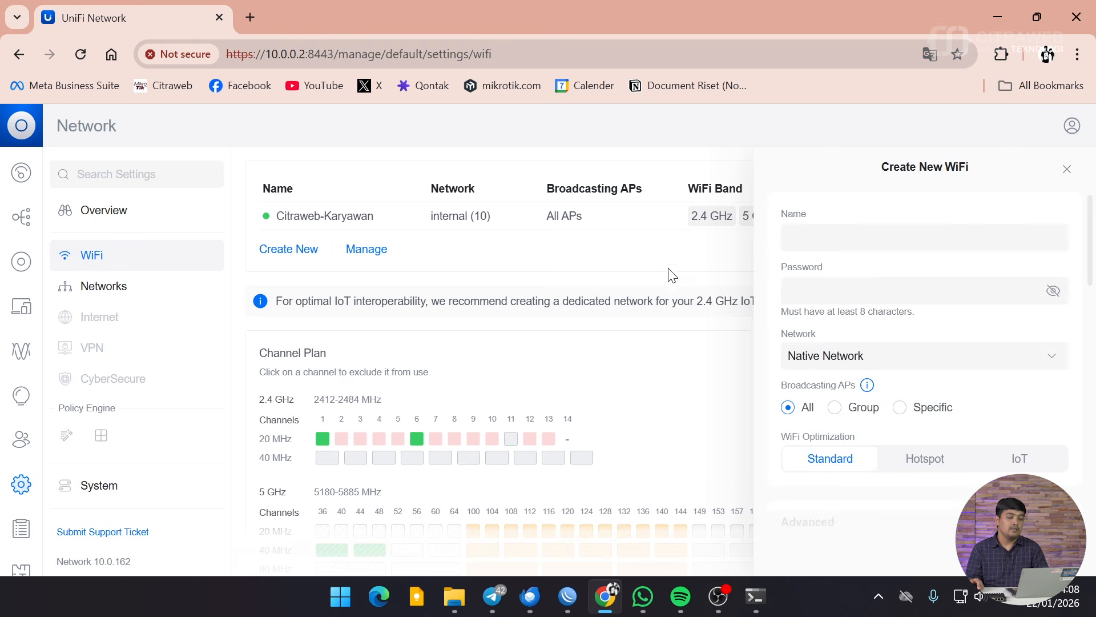
pyautogui.click(821, 237)
pyautogui.write('Citrawe')
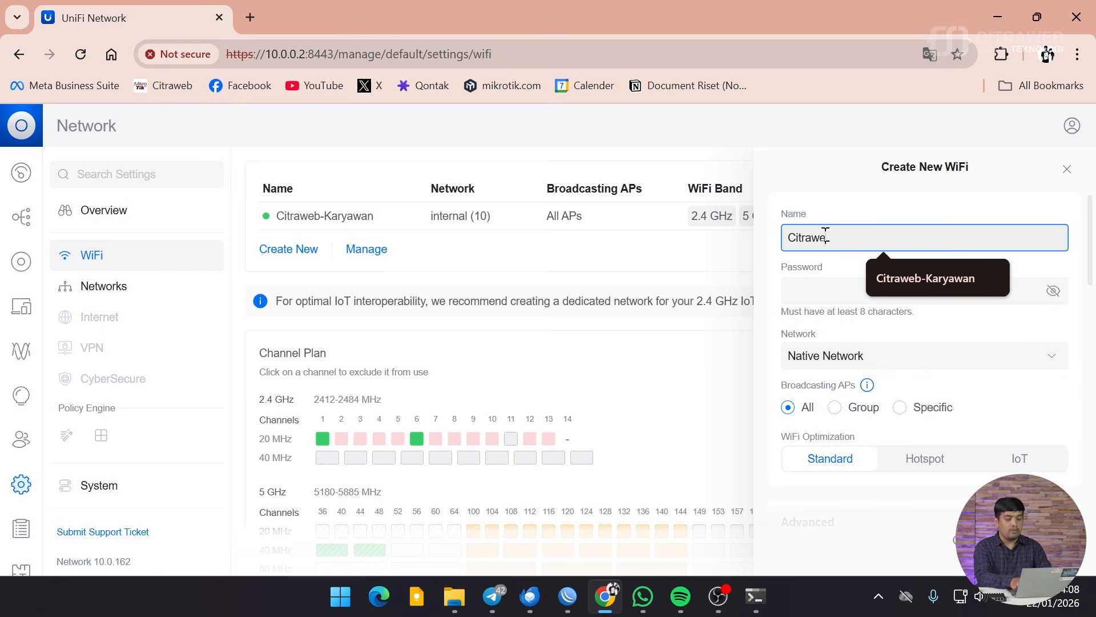
pyautogui.write('b-Tamu')
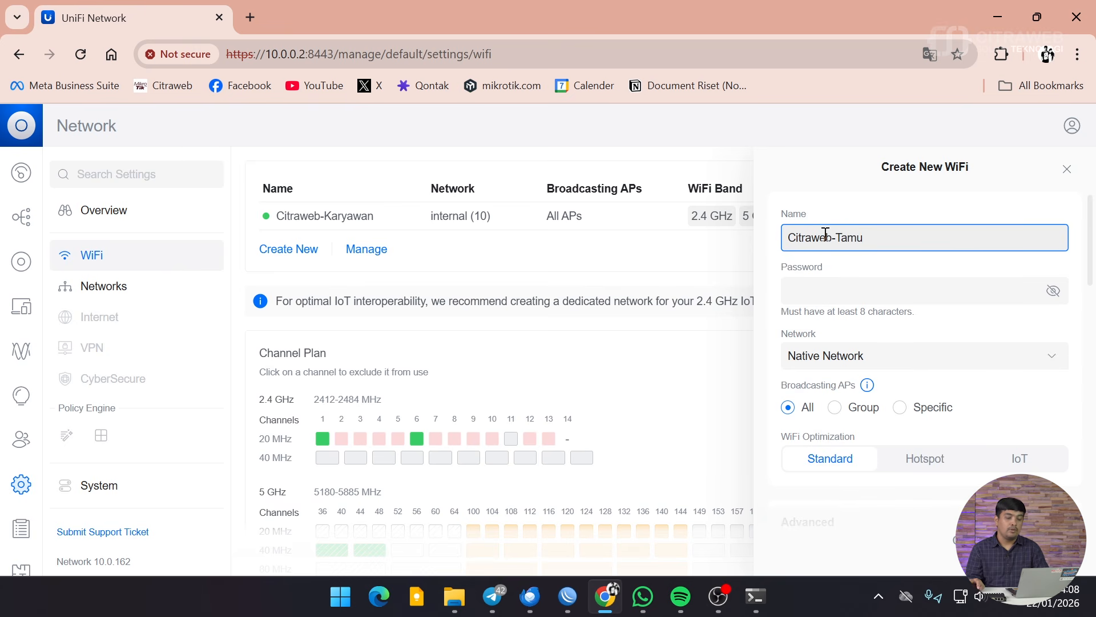
pyautogui.click(849, 286)
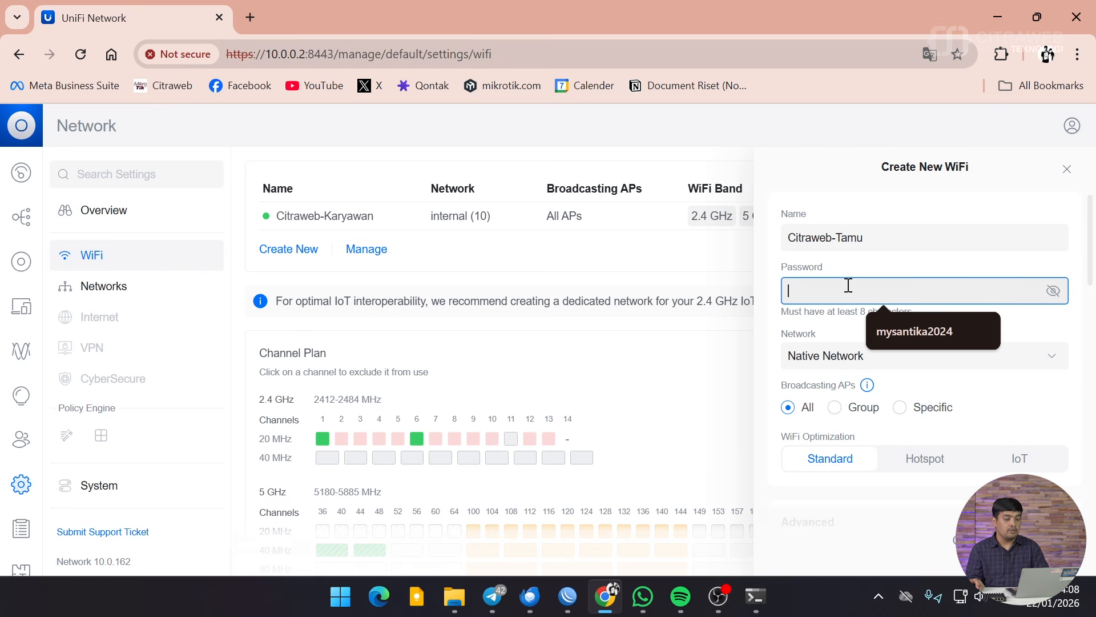
pyautogui.write('•••')
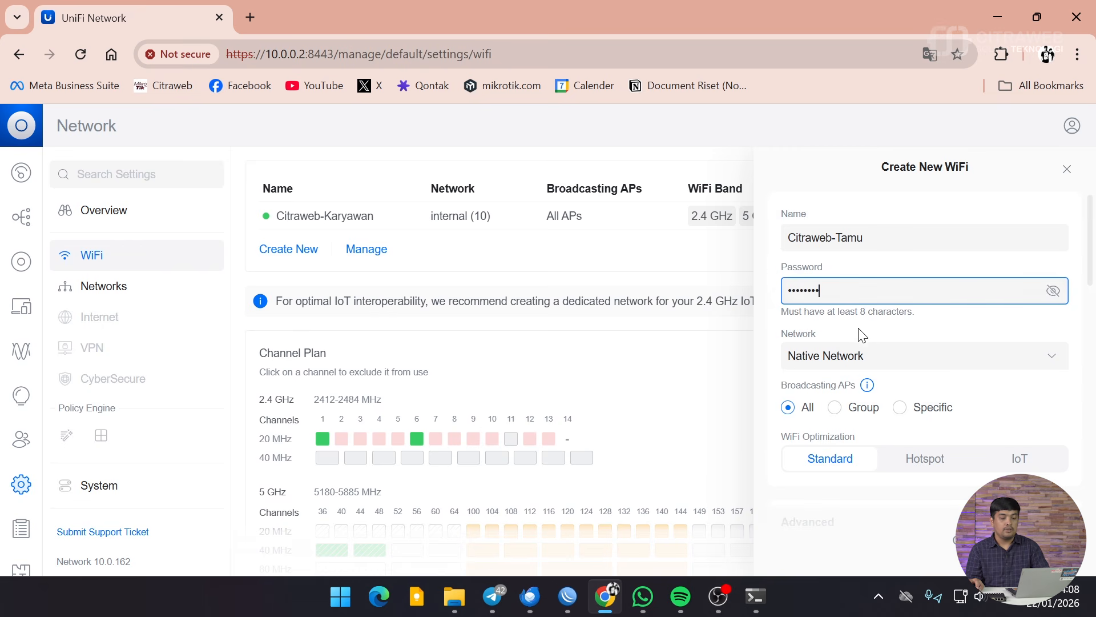
pyautogui.click(868, 361)
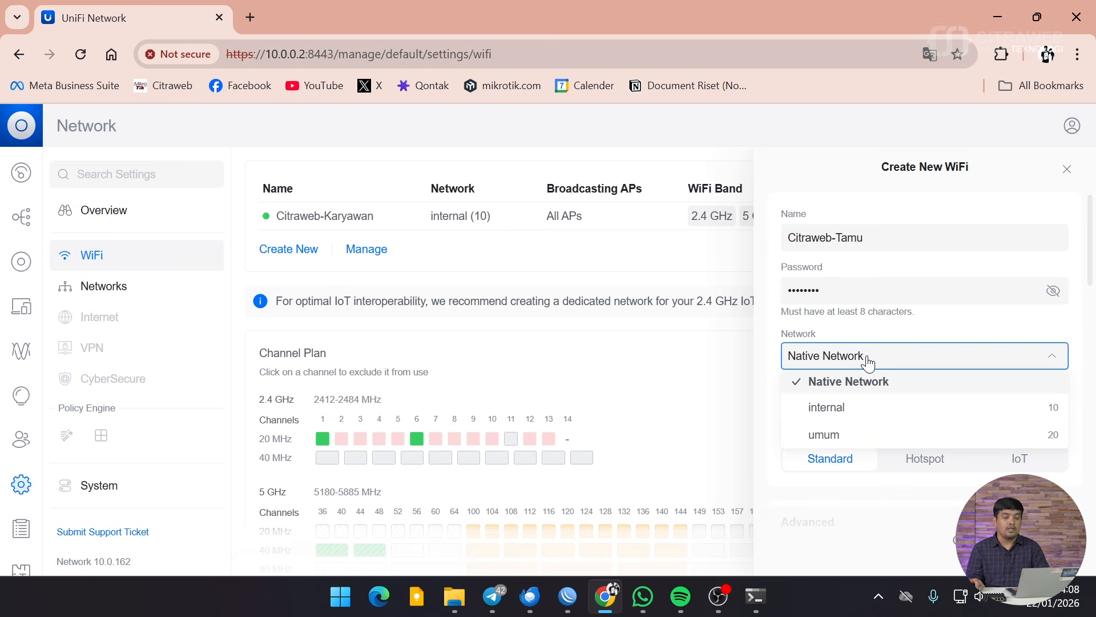
pyautogui.click(868, 436)
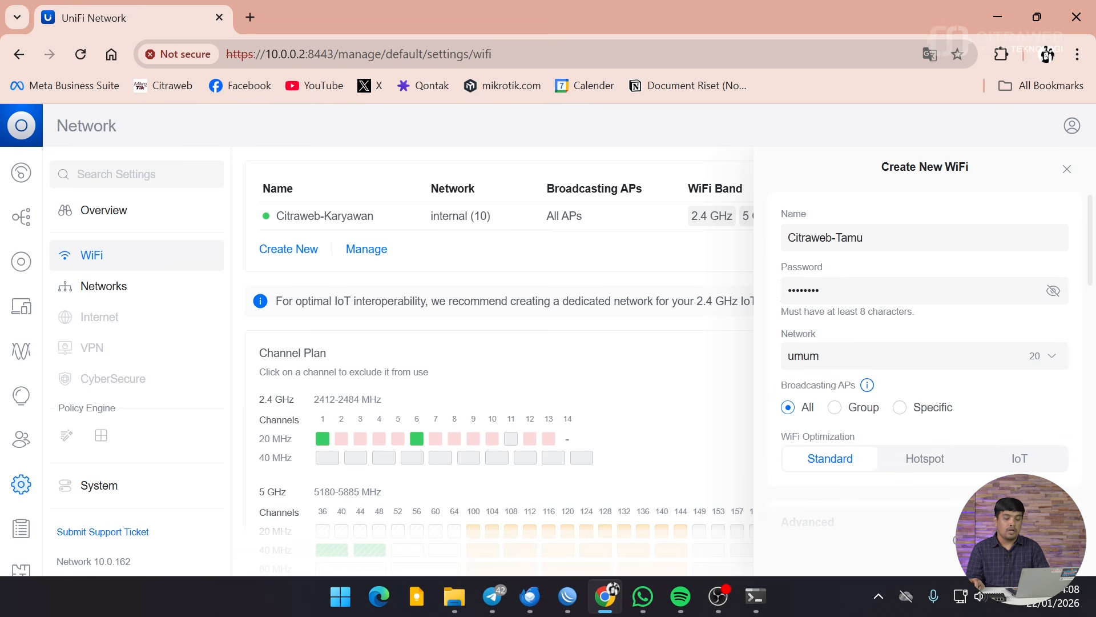
pyautogui.click(1067, 169)
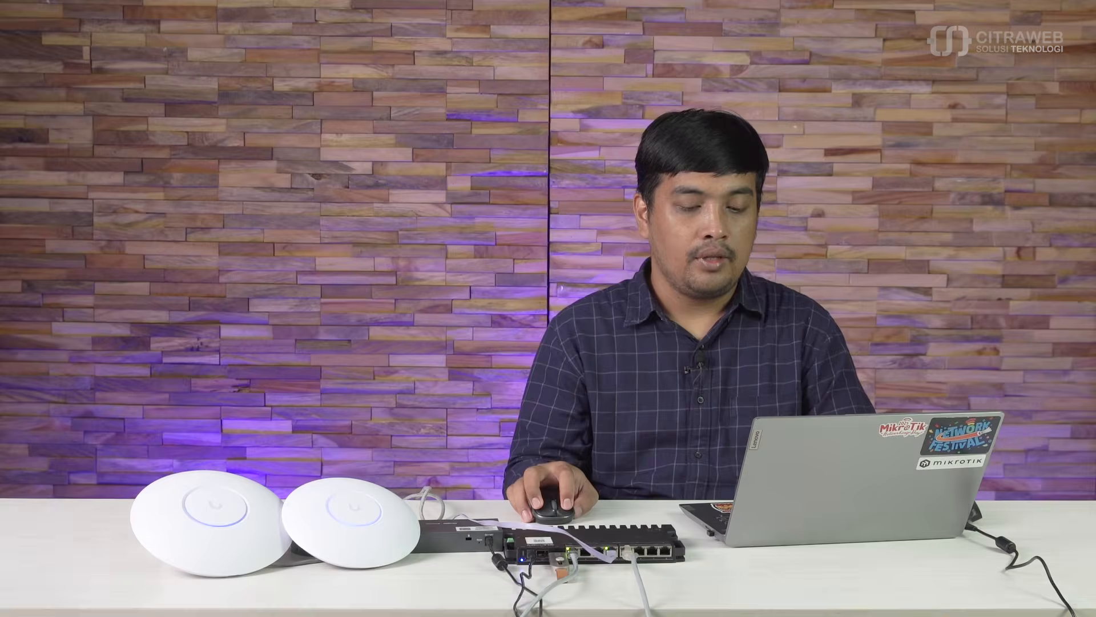
# Step: Bring up Windows Quick Settings on the laptop
pyautogui.click(953, 599)
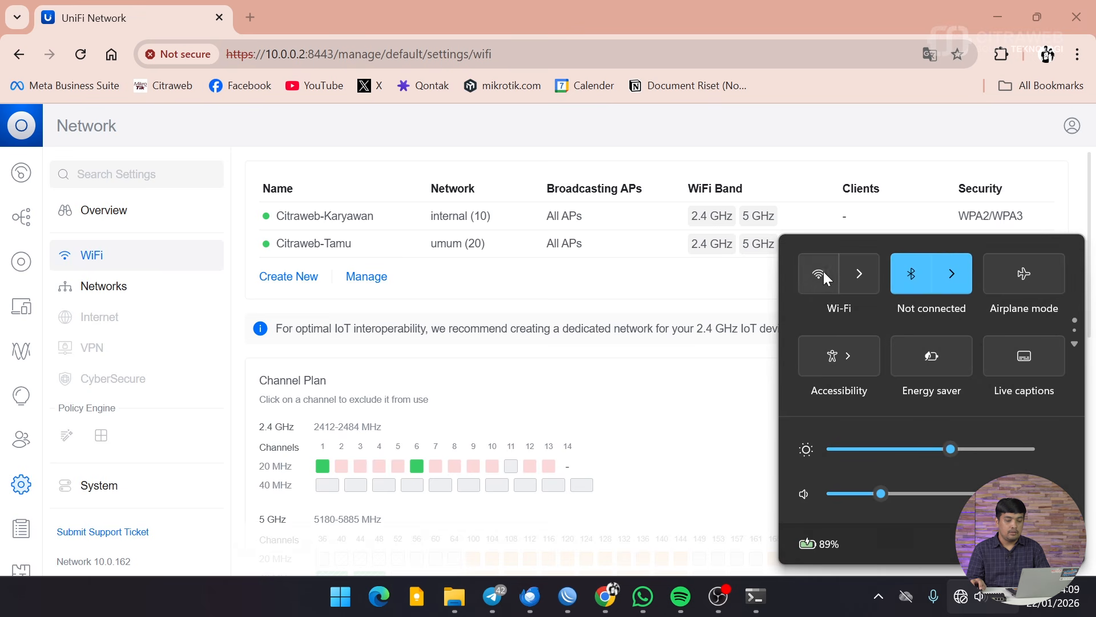
# Step: Turn Wi-Fi on and join Citraweb-Karyawan using its password
pyautogui.click(823, 272)
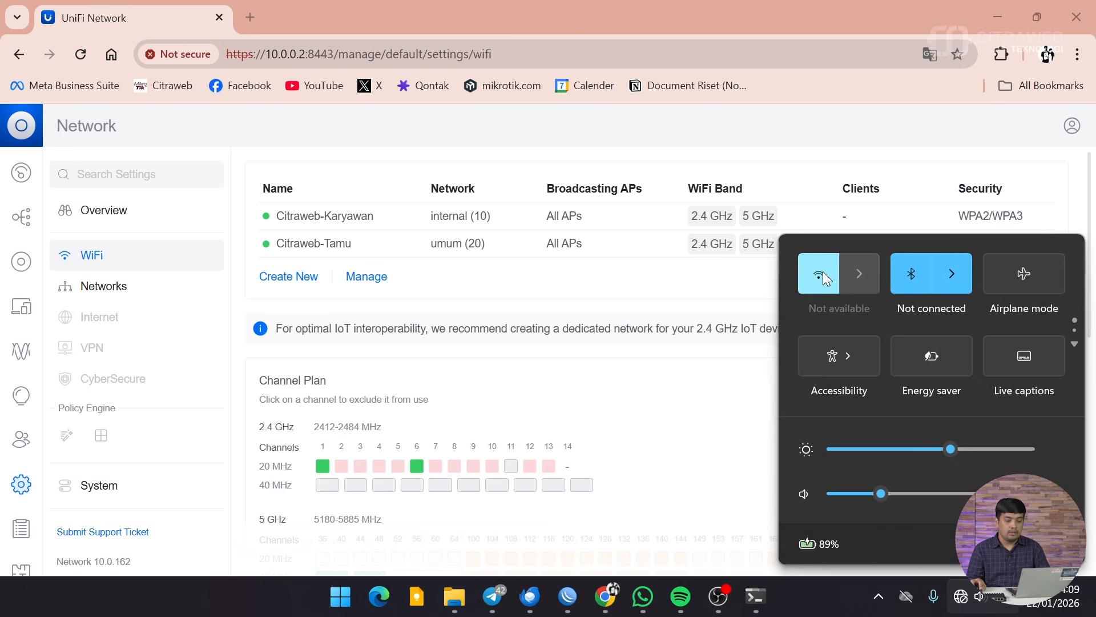
pyautogui.click(858, 272)
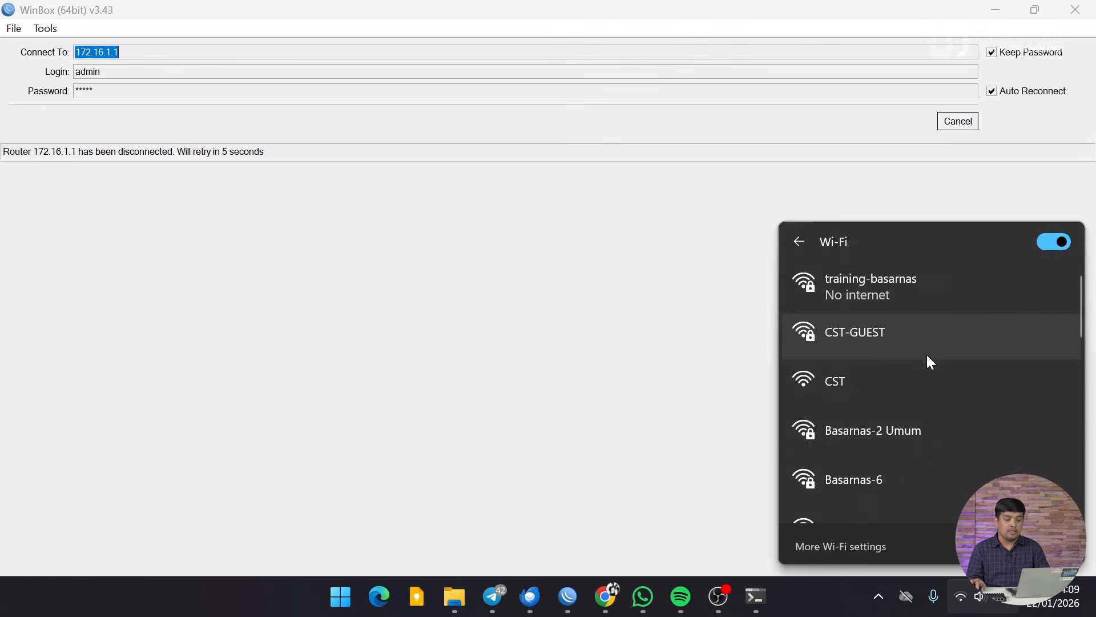
pyautogui.scroll(-3, 935, 376)
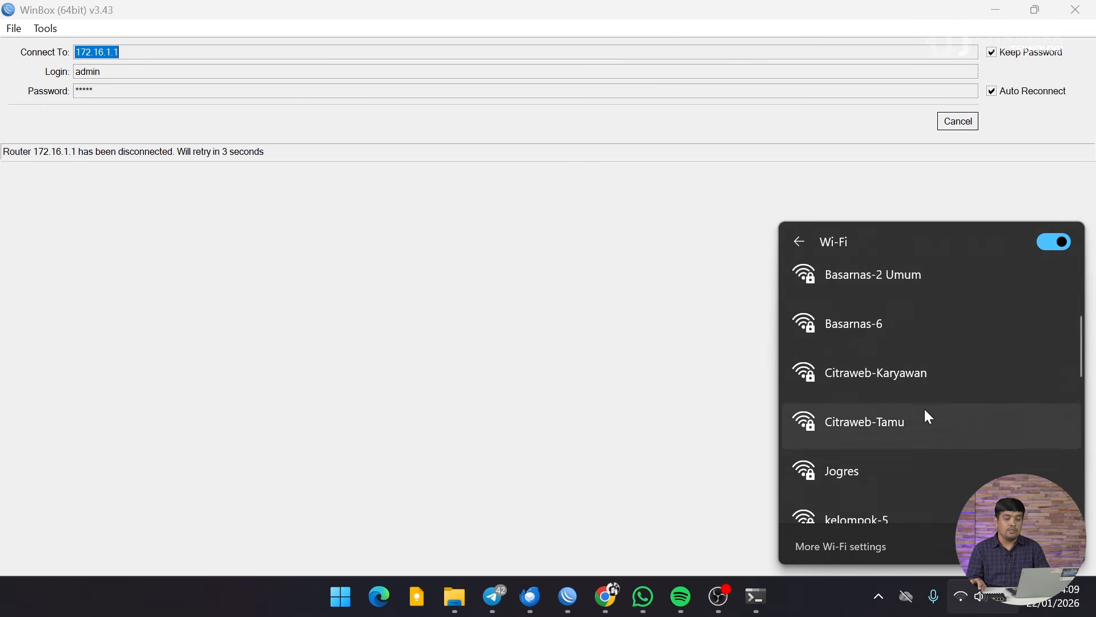
pyautogui.click(901, 375)
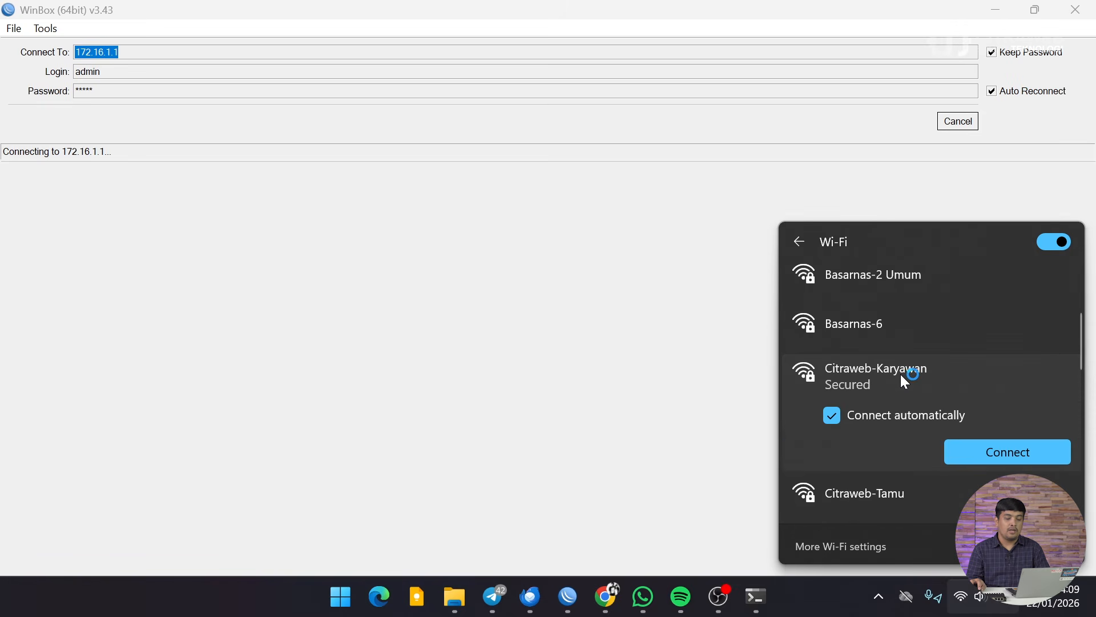
pyautogui.click(989, 449)
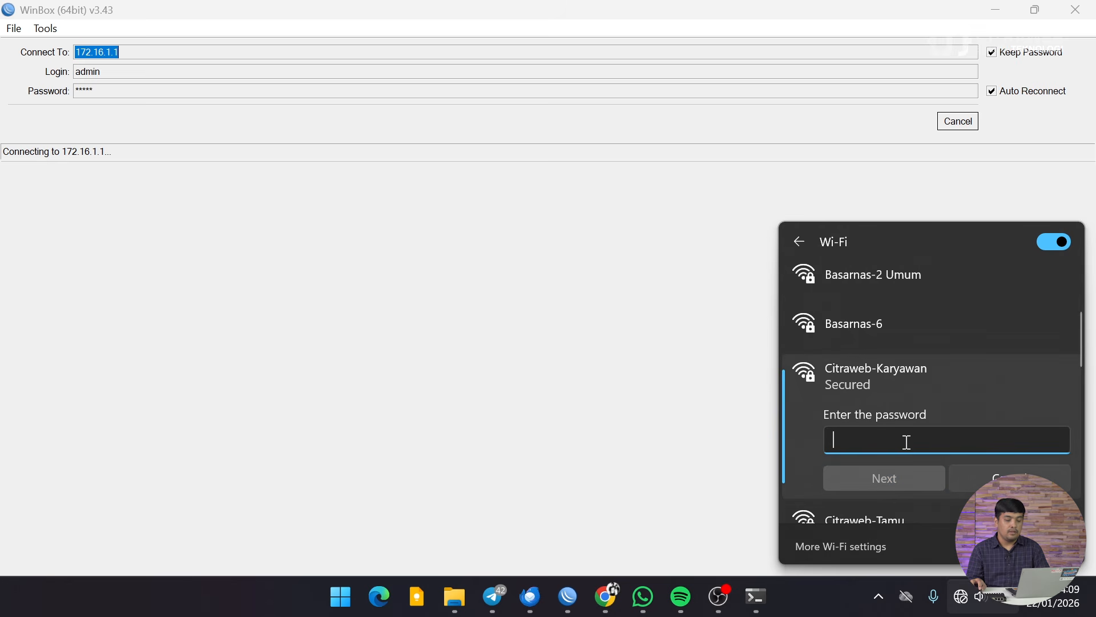
pyautogui.write('•••••••')
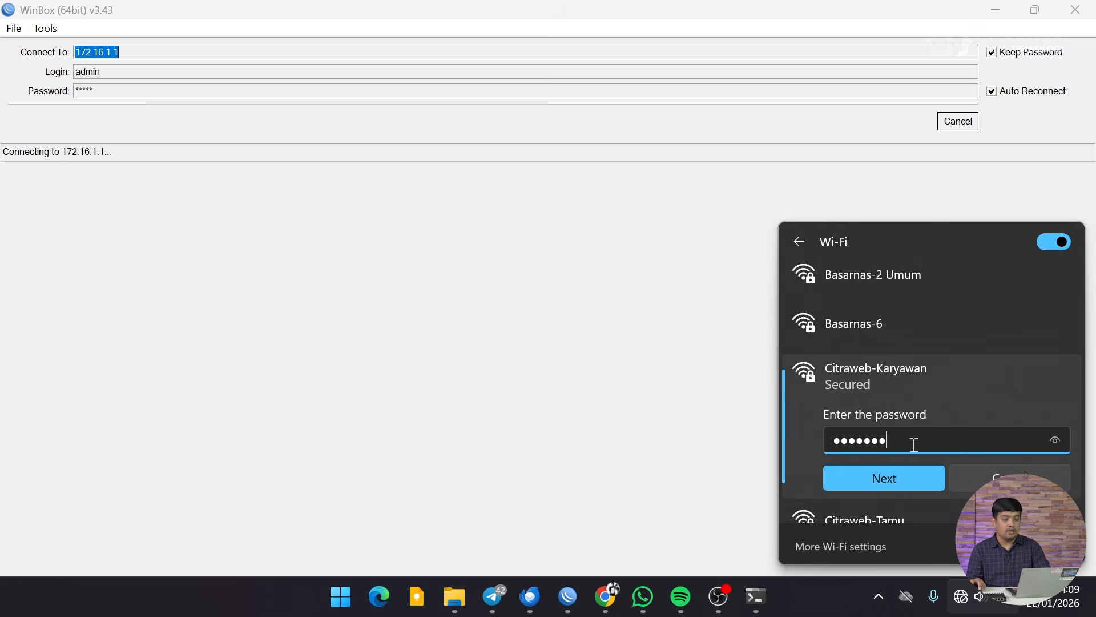
pyautogui.click(909, 478)
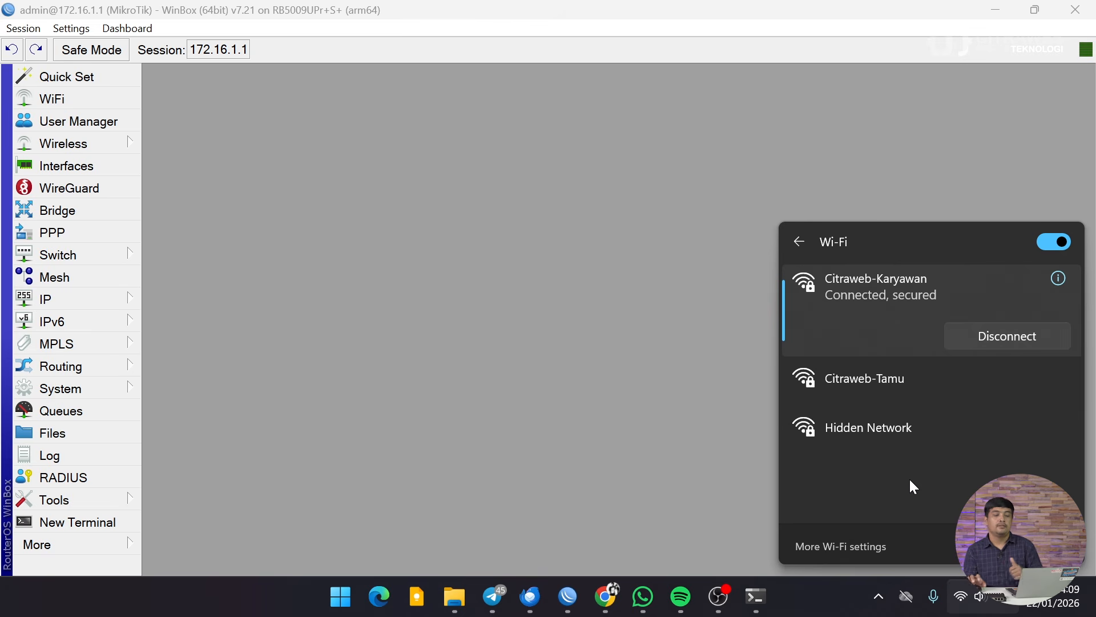
# Step: Confirm the Wi-Fi properties show IPv4 10.0.10.252 with gateway 10.0.10.1, then minimize Settings
pyautogui.click(1059, 278)
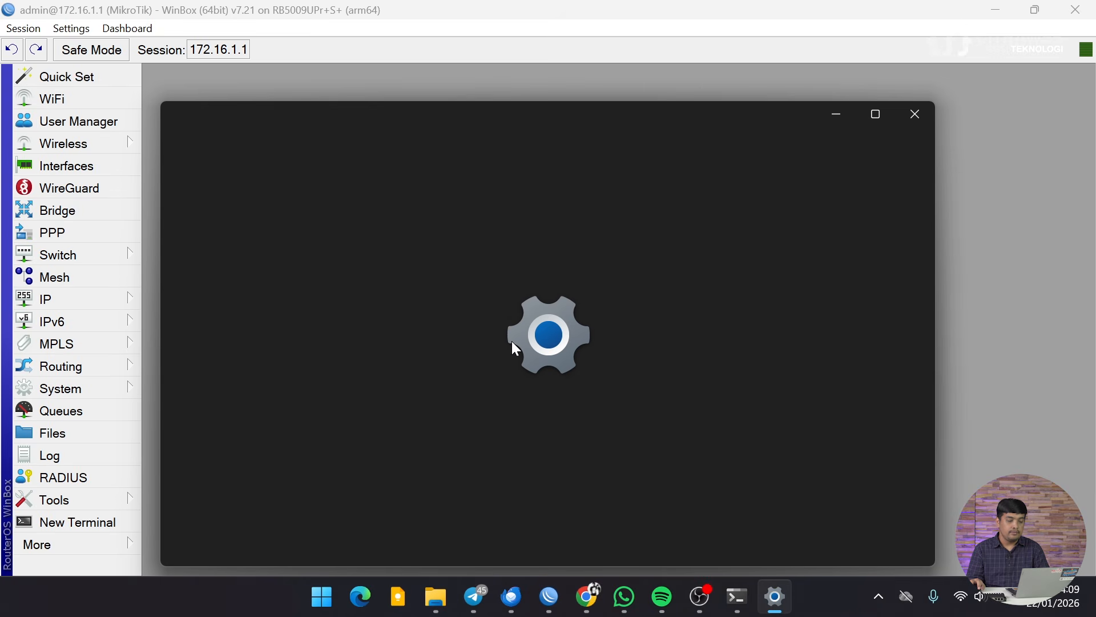
pyautogui.scroll(-10, 636, 363)
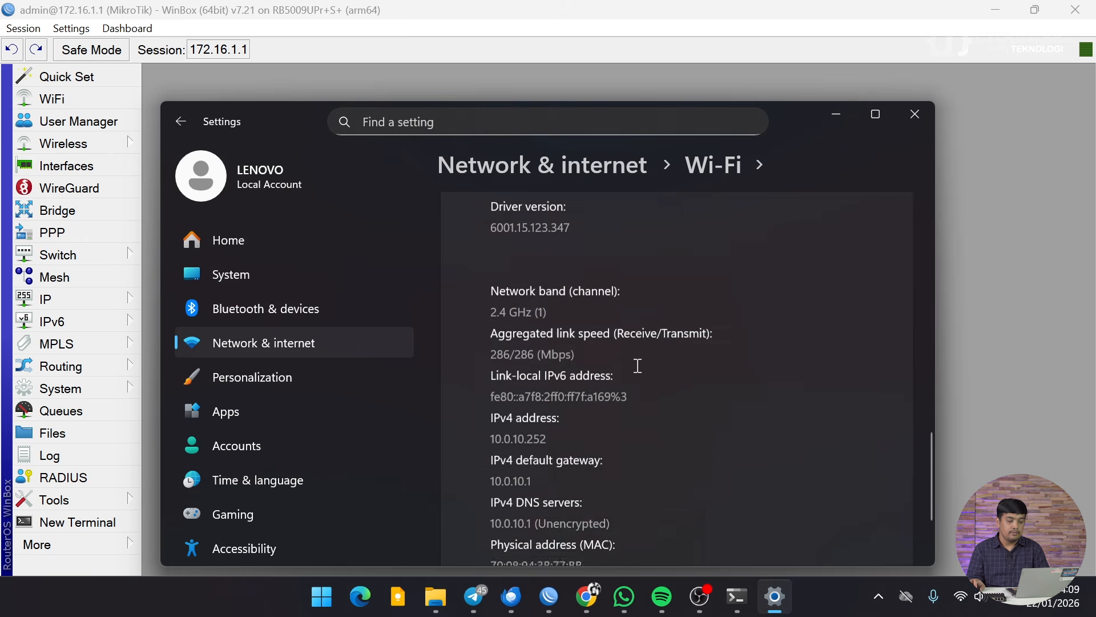
pyautogui.scroll(-2, 638, 366)
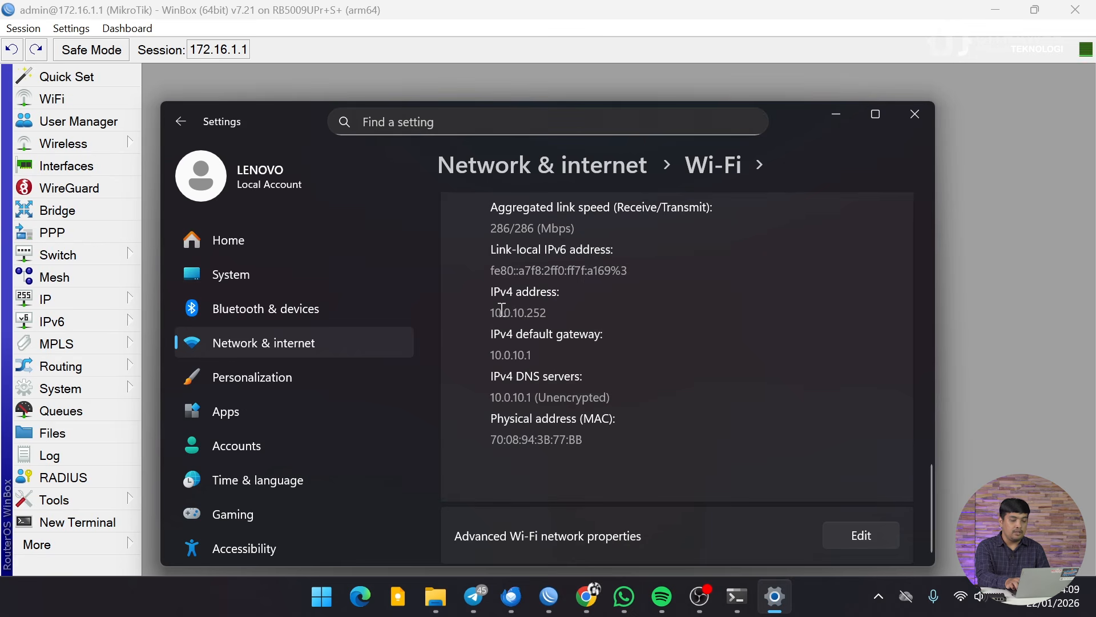
pyautogui.press('super+plus')
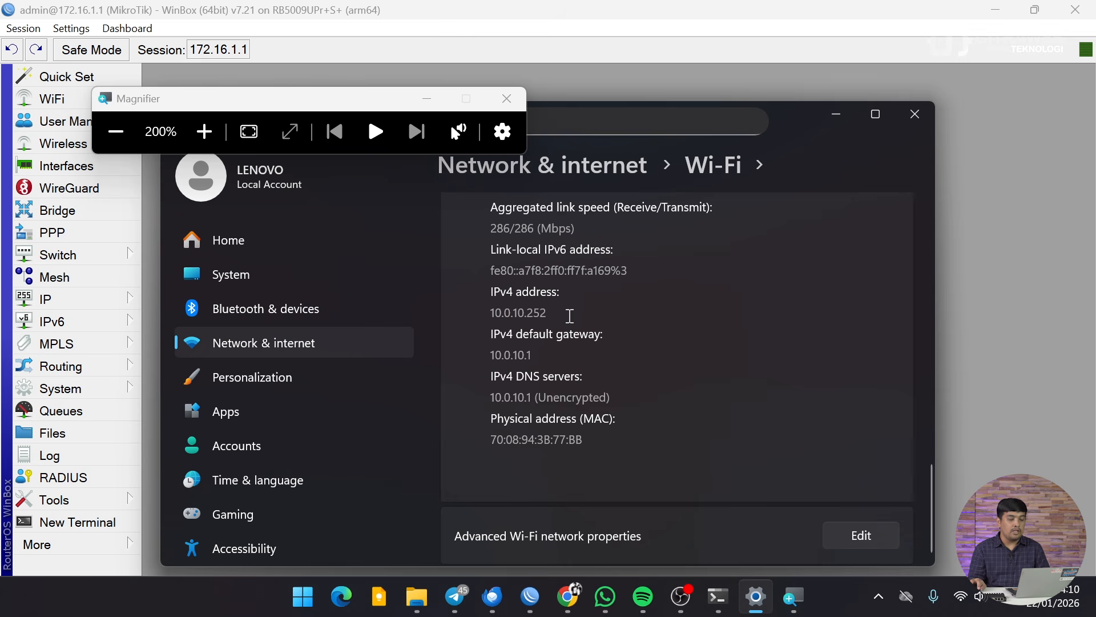
pyautogui.moveTo(550, 310); pyautogui.dragTo(495, 314)
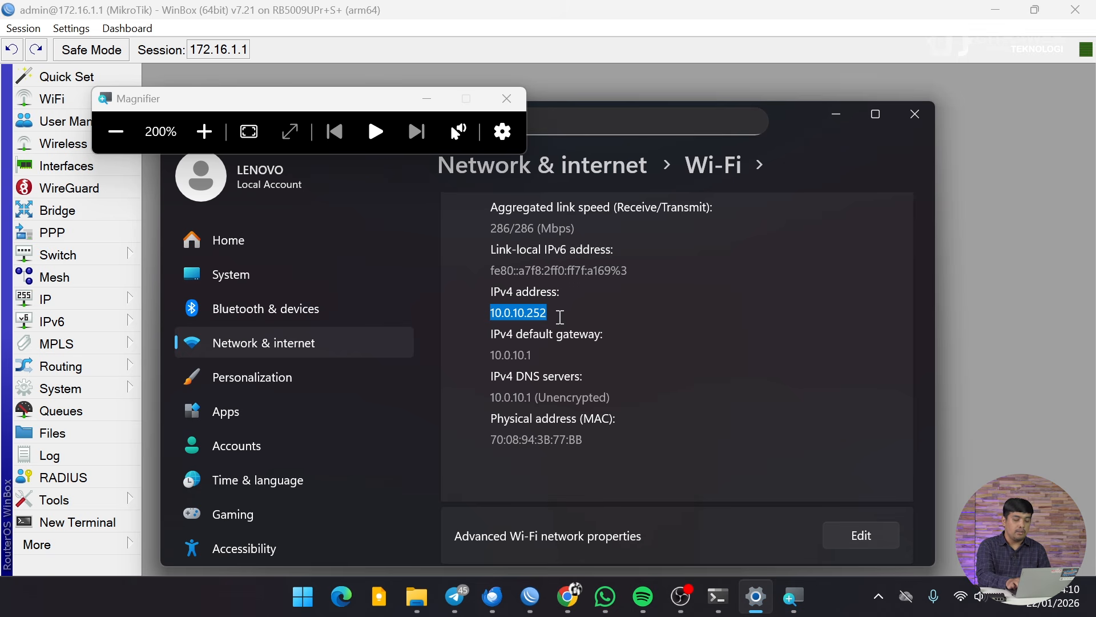
pyautogui.press('super+minus')
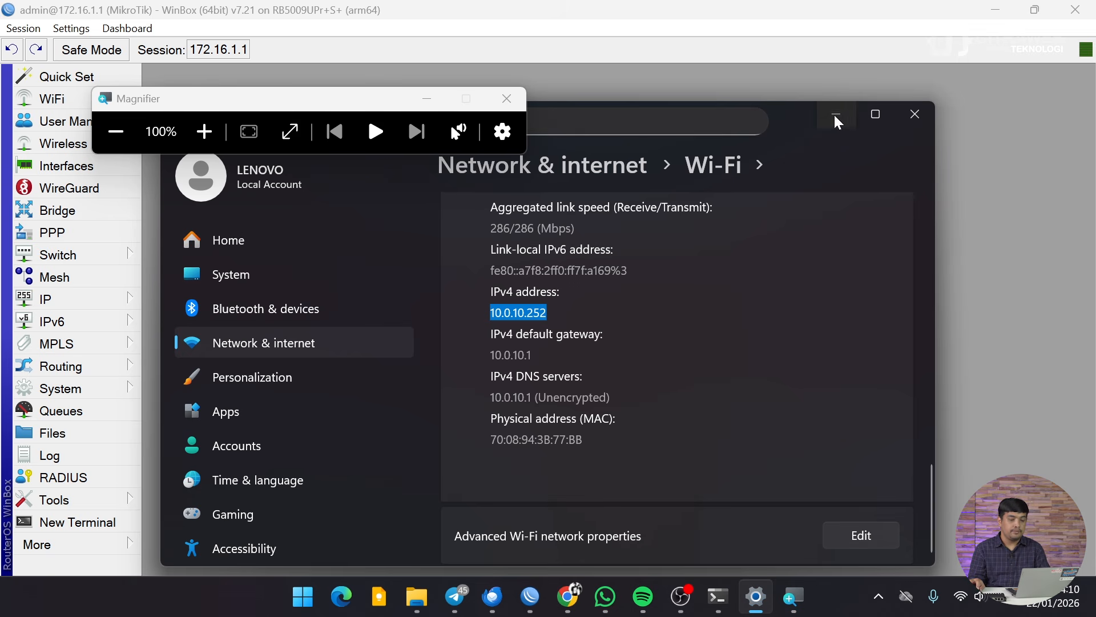
pyautogui.click(836, 120)
# Step: In DHCP Server Leases, delete the stale 172.16.1.254 lease, keeping the laptop's 10.0.10.252 lease
pyautogui.click(427, 98)
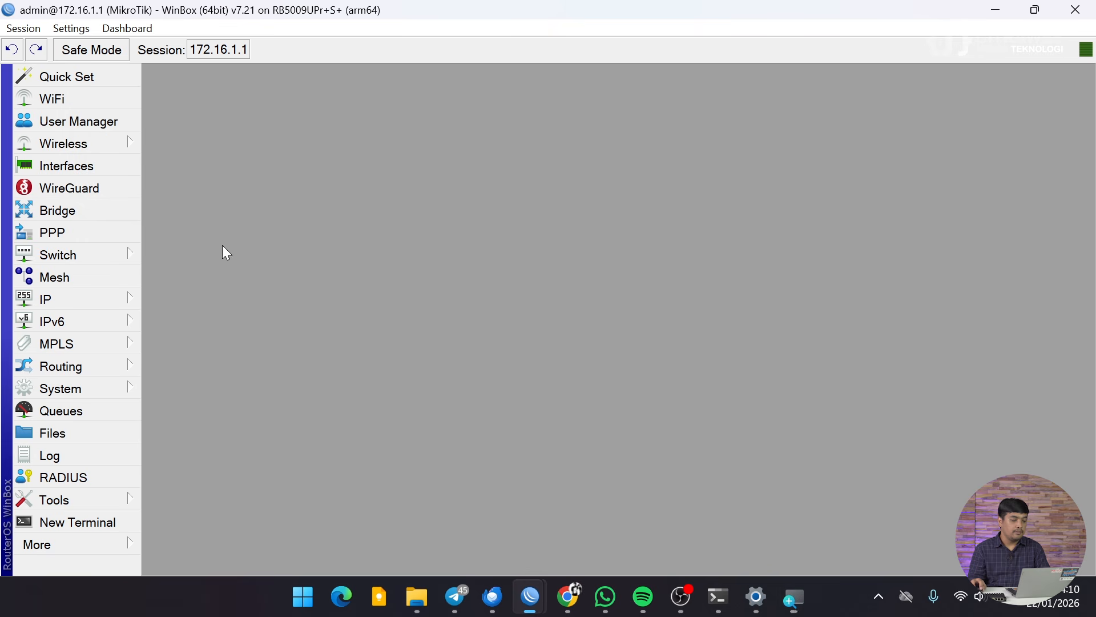
pyautogui.moveTo(108, 299)
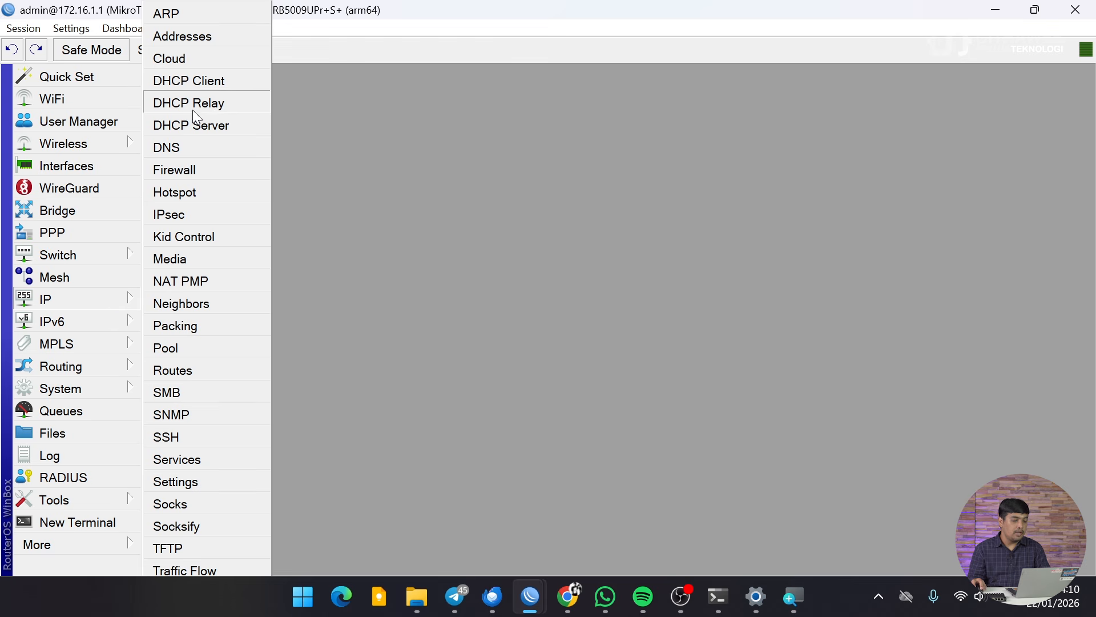
pyautogui.click(206, 123)
pyautogui.click(293, 101)
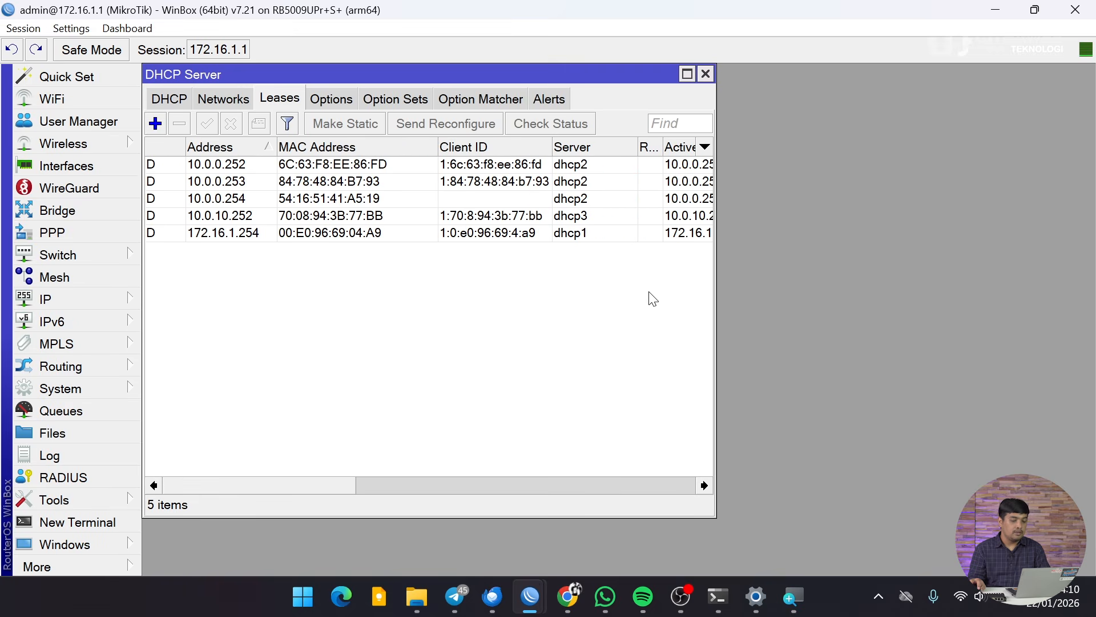
pyautogui.moveTo(714, 315); pyautogui.dragTo(1074, 308)
pyautogui.click(986, 216)
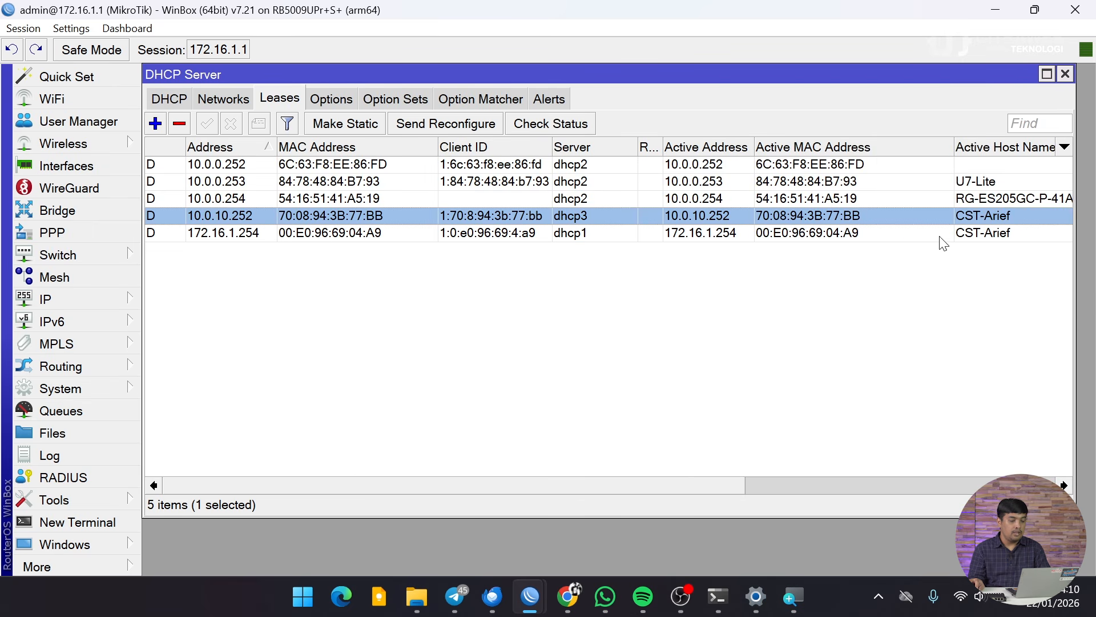
pyautogui.click(247, 235)
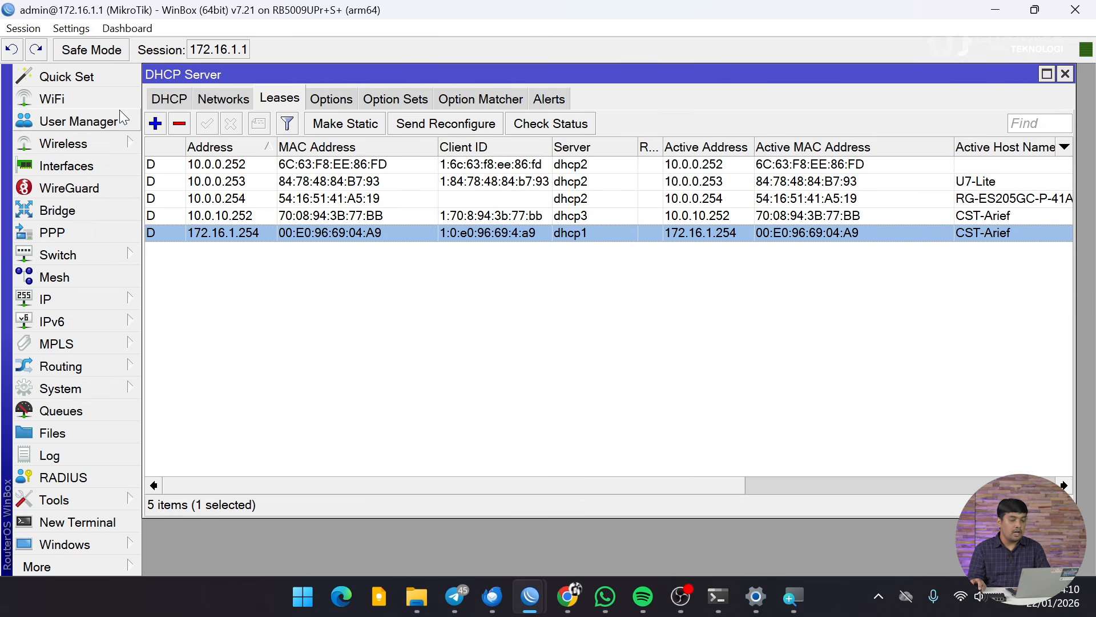
pyautogui.click(174, 126)
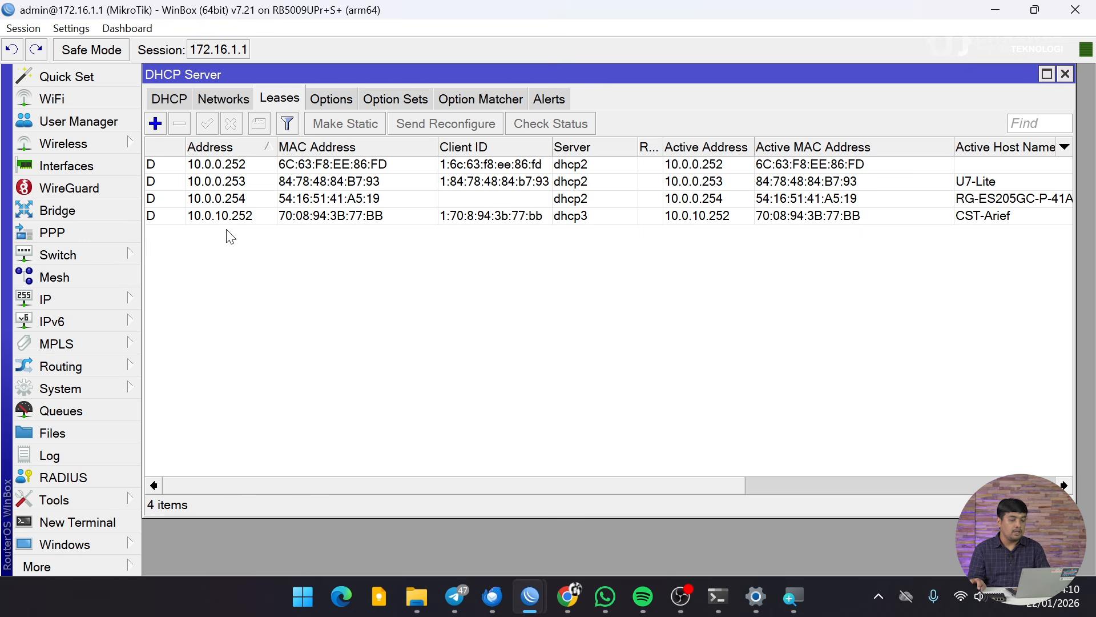
pyautogui.click(244, 217)
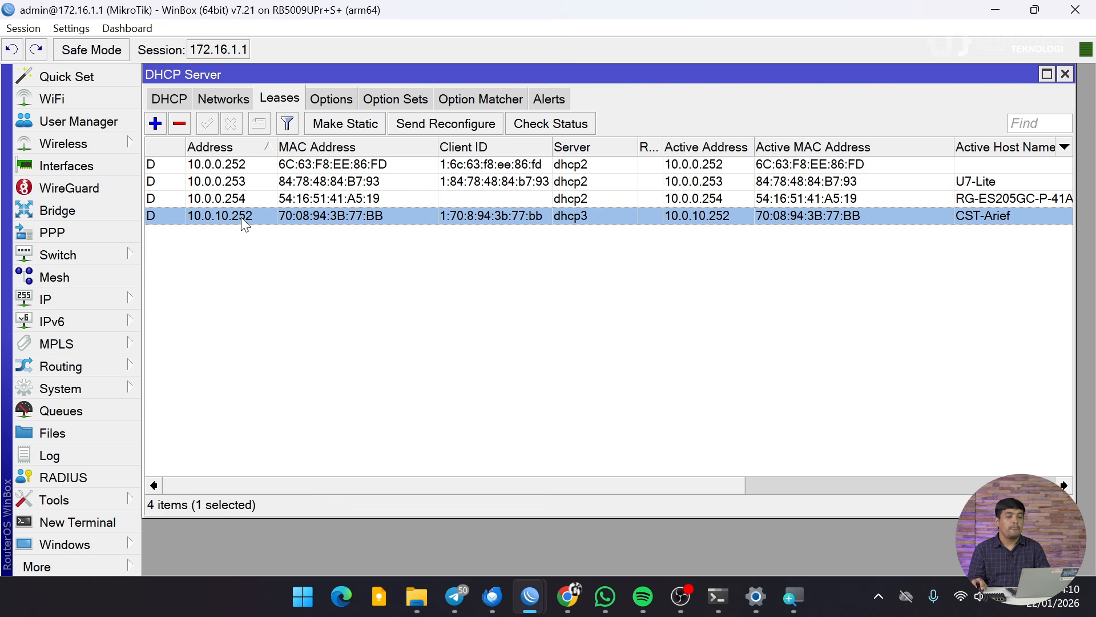
# Step: Check the 10.0.10.1/24 Internal address in IP > Addresses, then close the list
pyautogui.click(137, 298)
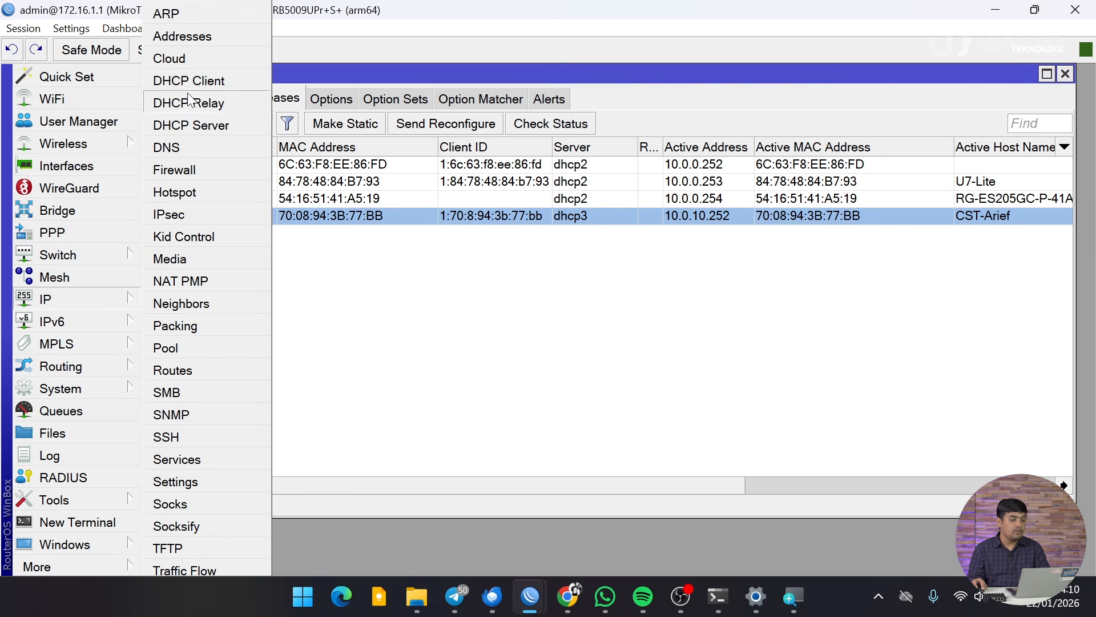
pyautogui.click(209, 36)
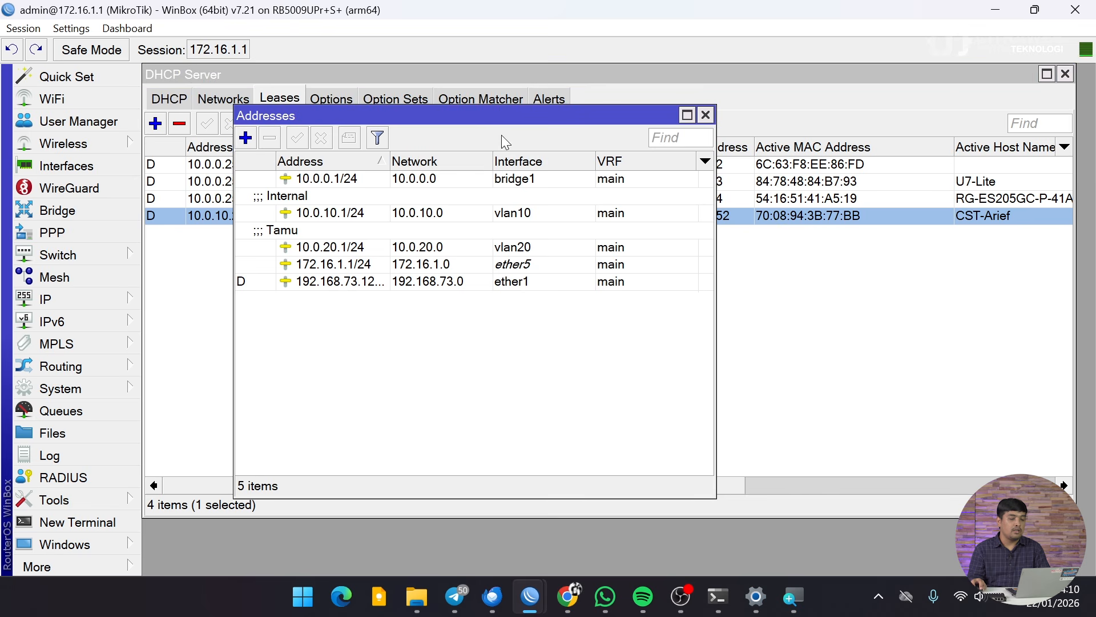
pyautogui.click(350, 213)
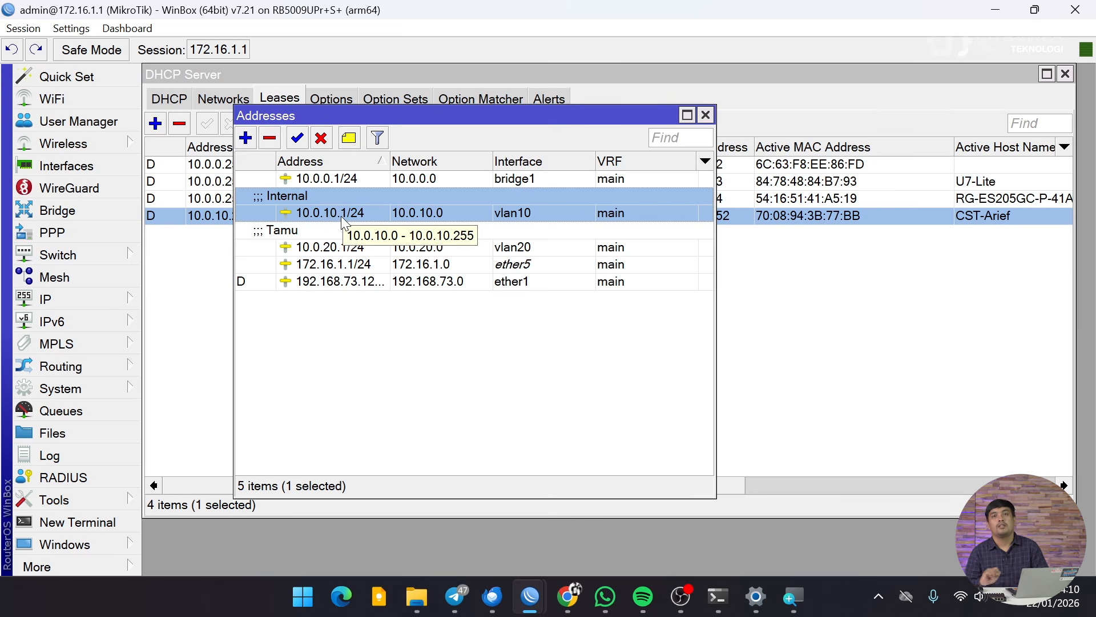
pyautogui.click(705, 115)
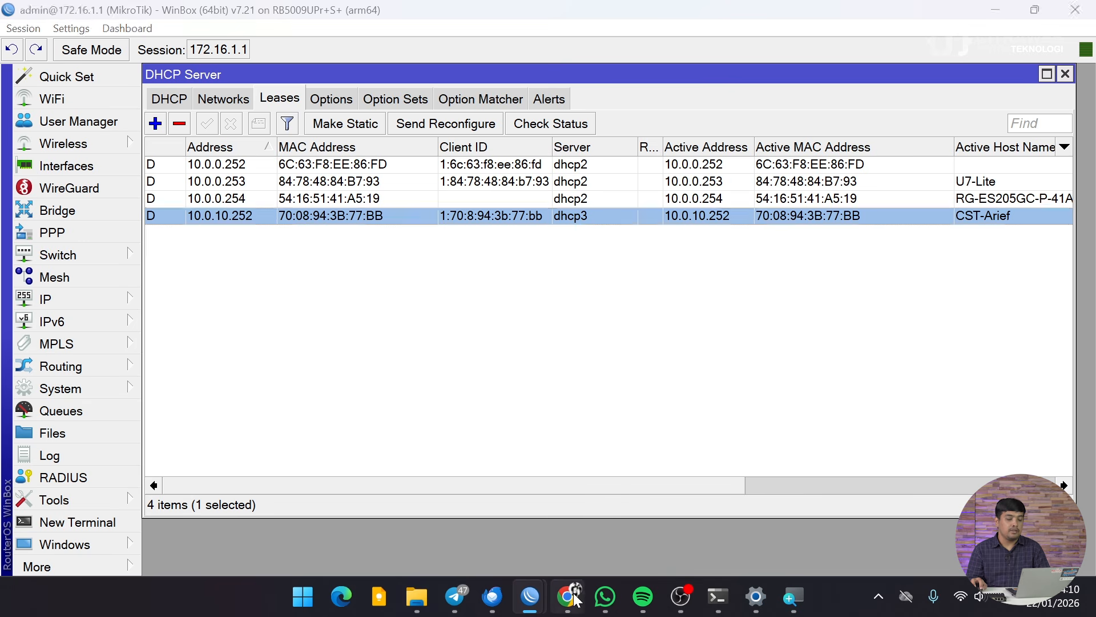
pyautogui.hotkey('alt', 'Tab')
# Step: Run a fast.com speed test, stop it at about 280 Mbps, and close the tab
pyautogui.click(249, 31)
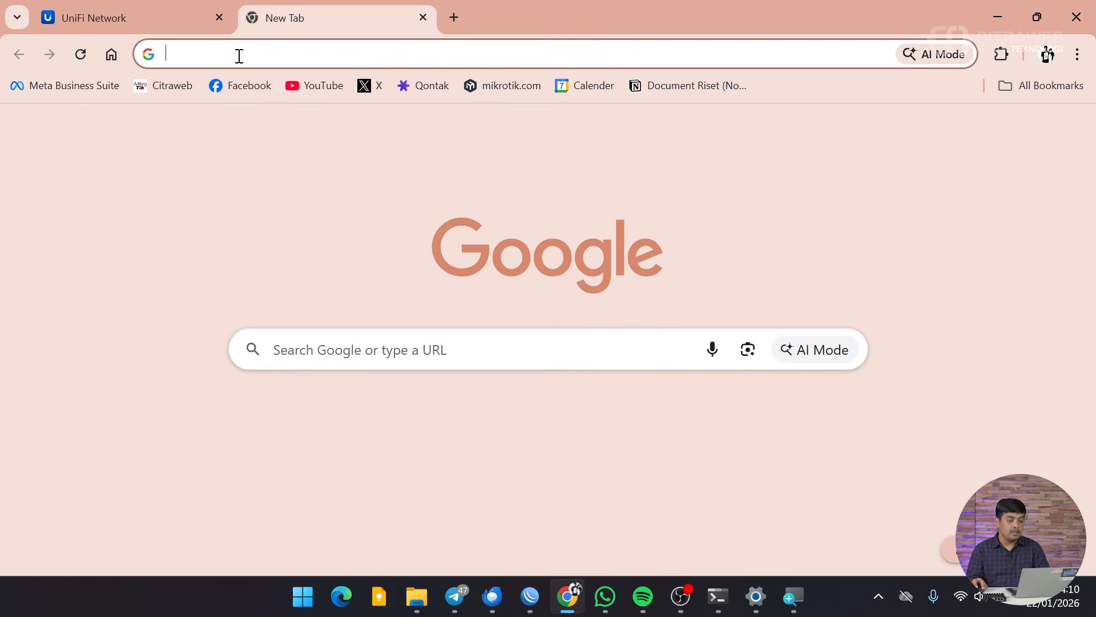
pyautogui.write('fast')
pyautogui.press('Return')
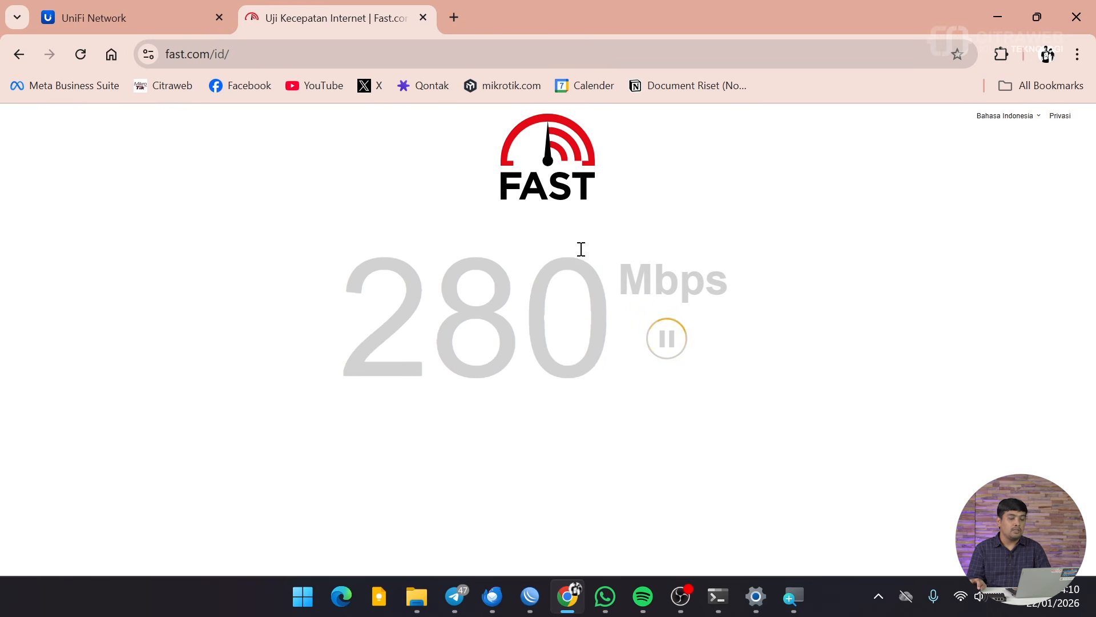
pyautogui.click(668, 351)
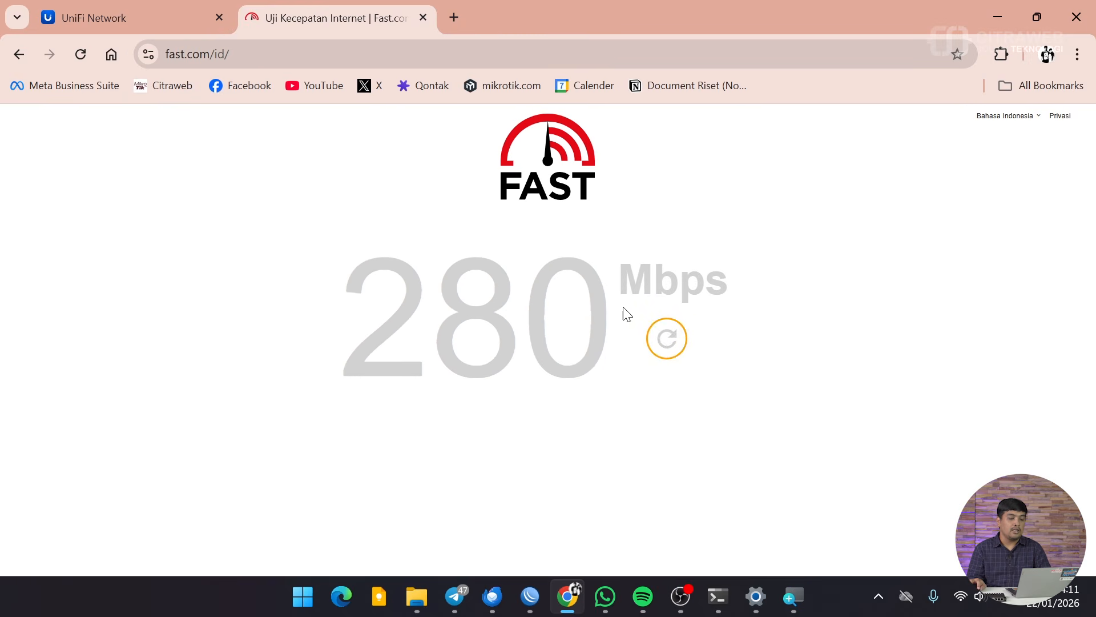
pyautogui.click(421, 17)
# Step: Join the laptop to the Citraweb-Tamu Wi-Fi network with its password and view its properties
pyautogui.click(956, 582)
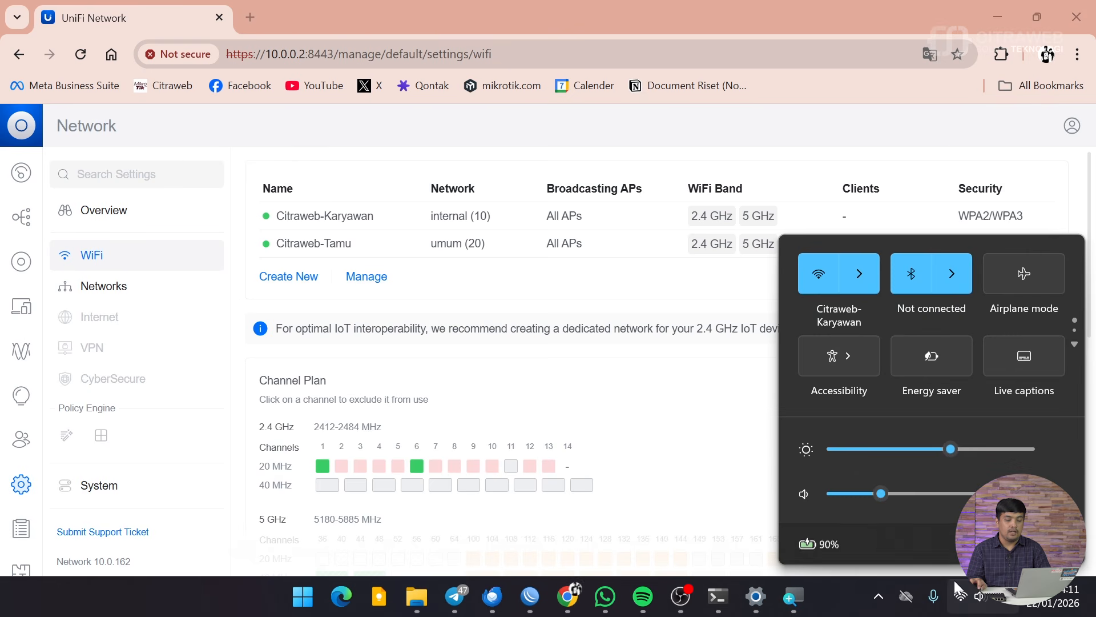
pyautogui.click(862, 282)
pyautogui.scroll(-5, 916, 394)
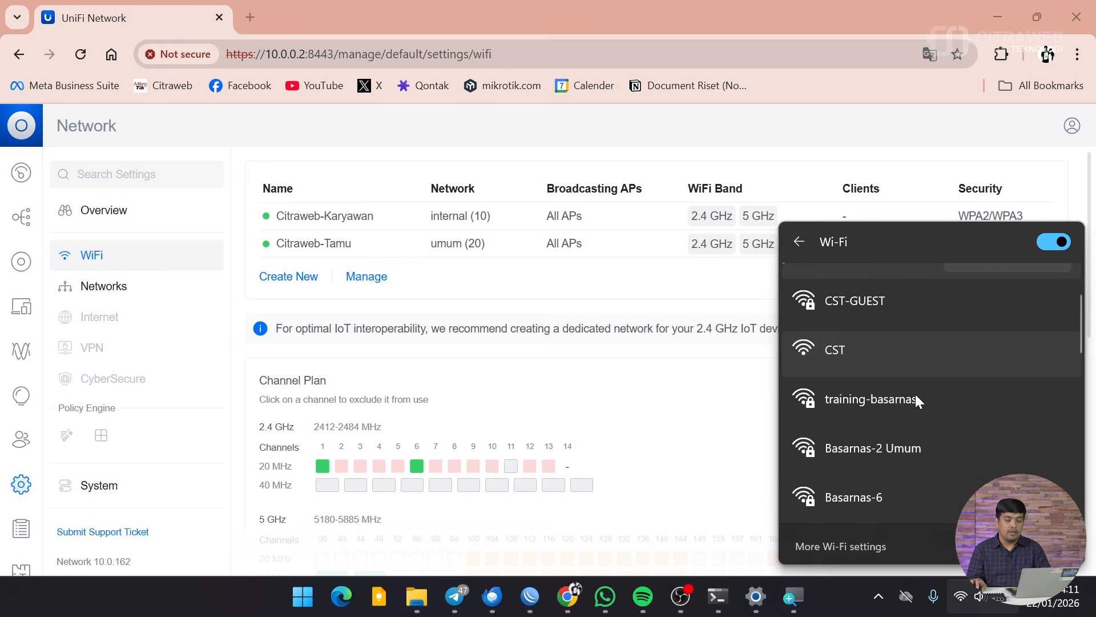
pyautogui.click(920, 329)
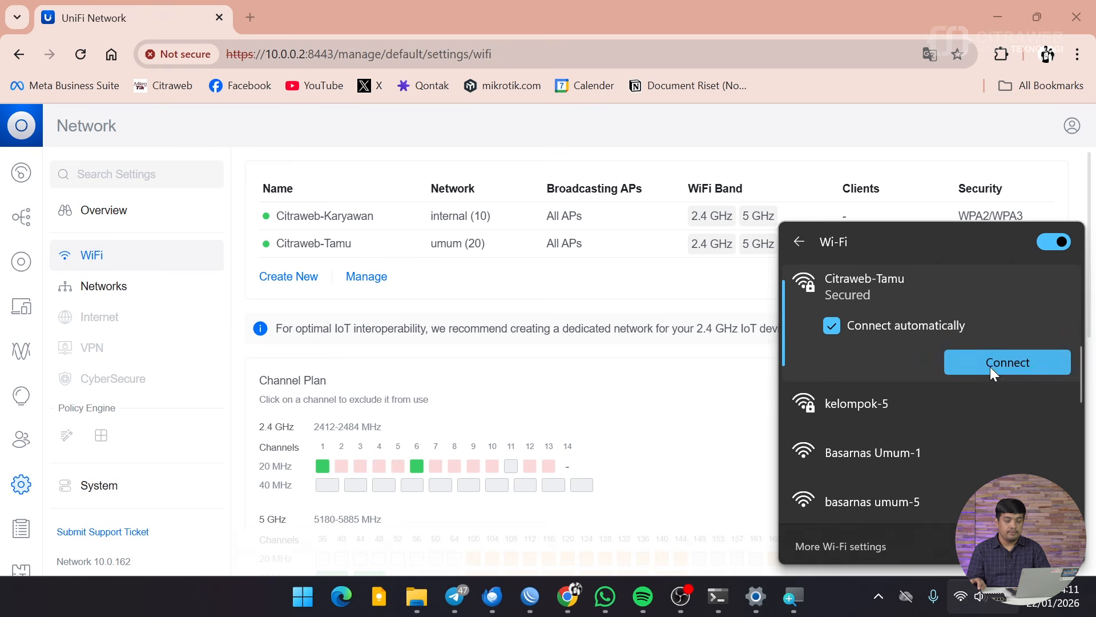
pyautogui.click(990, 366)
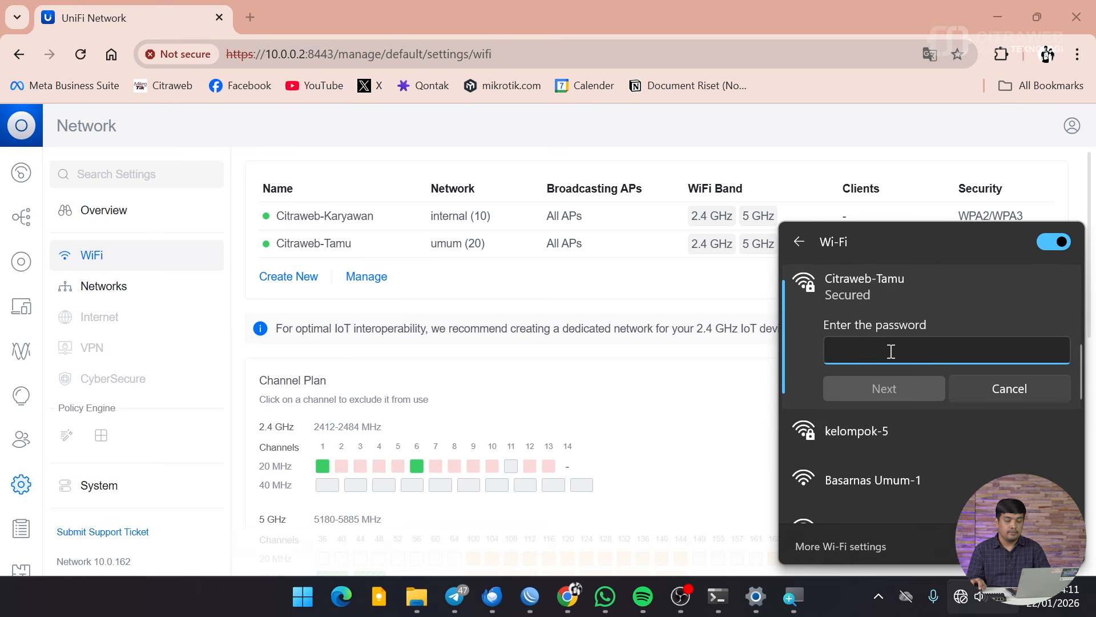
pyautogui.write('********')
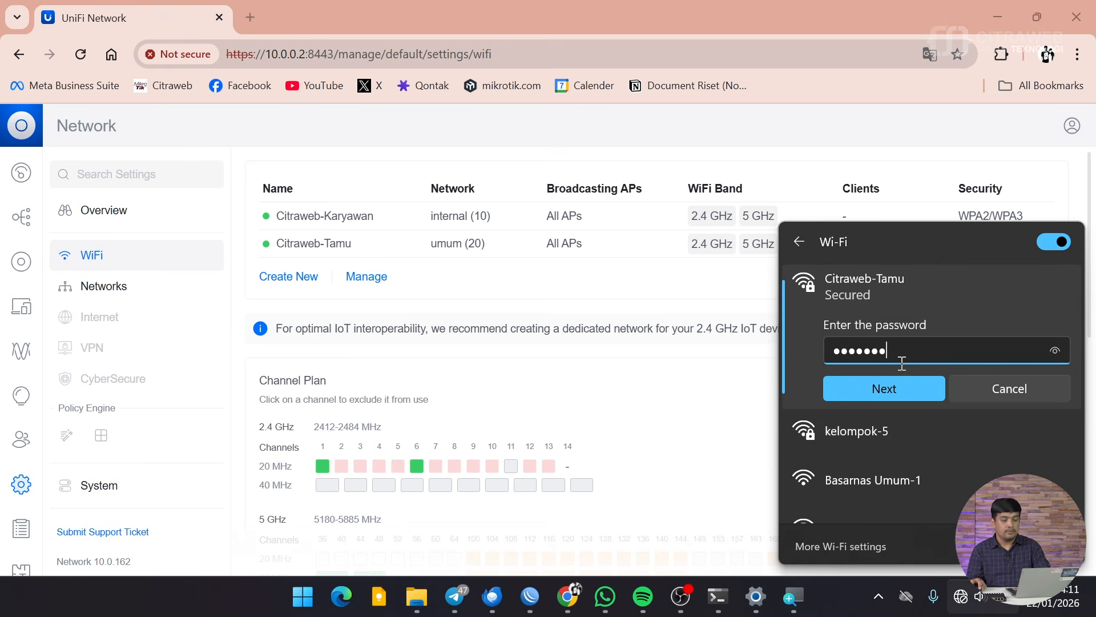
pyautogui.click(917, 381)
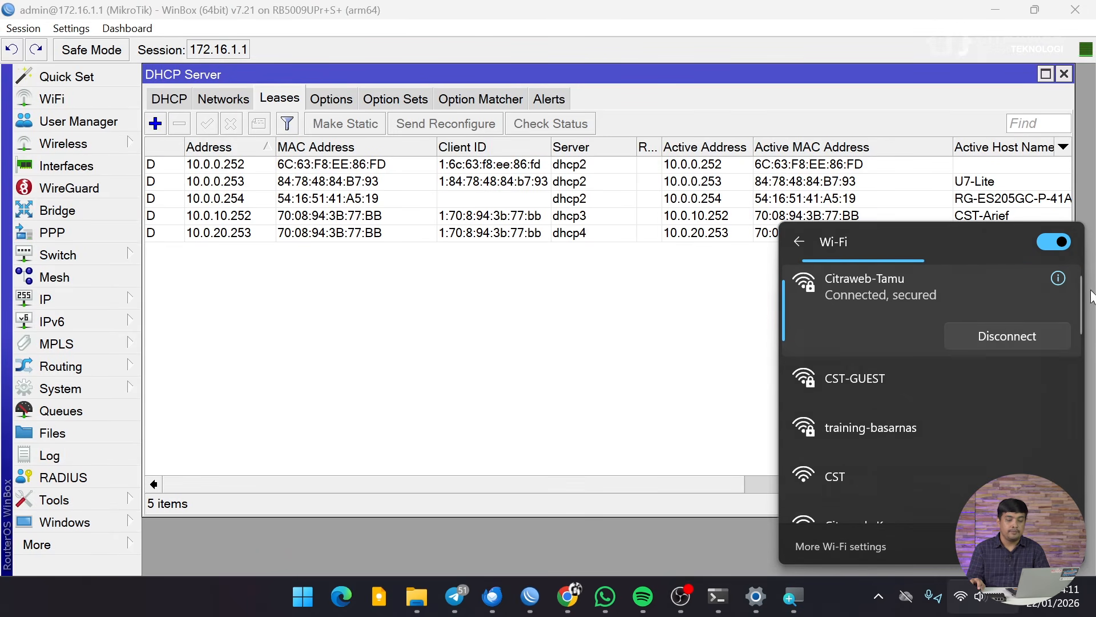
pyautogui.click(1059, 279)
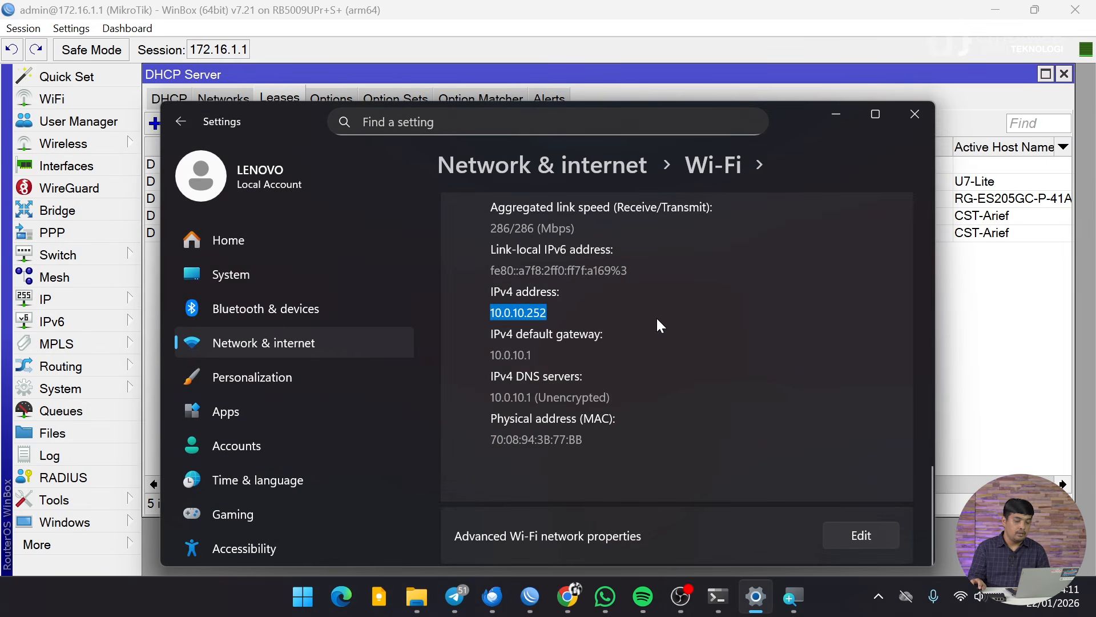
# Step: Highlight the Citraweb-Tamu IPv4 address 10.0.20.253, then return to WinBox's lease list
pyautogui.scroll(-8, 532, 333)
pyautogui.scroll(-5, 532, 333)
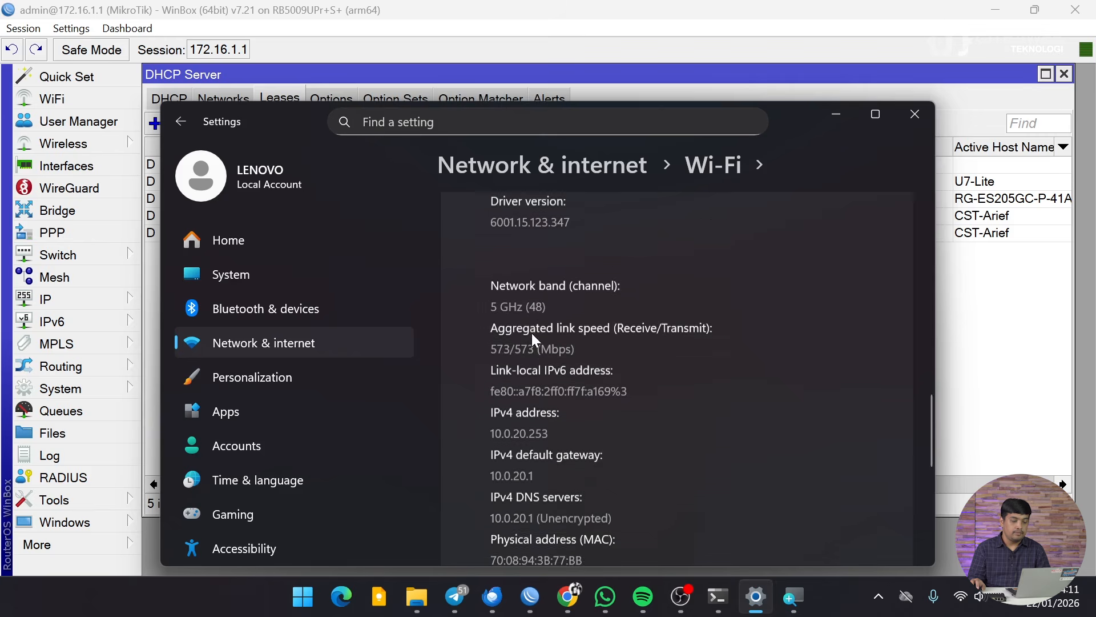
pyautogui.scroll(2, 533, 333)
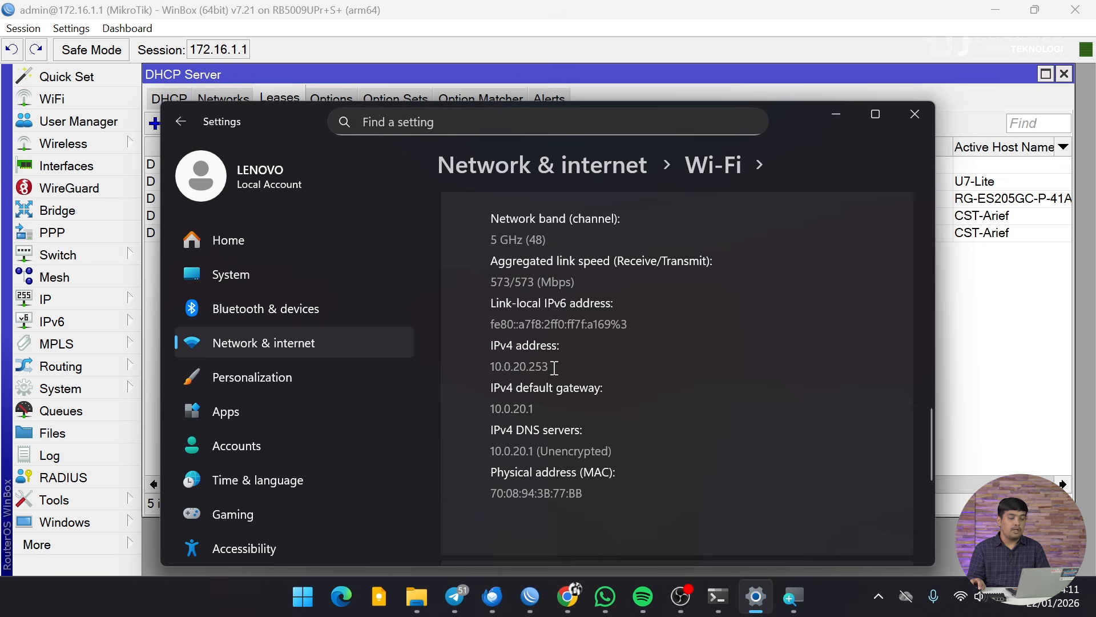
pyautogui.moveTo(553, 367); pyautogui.dragTo(496, 370)
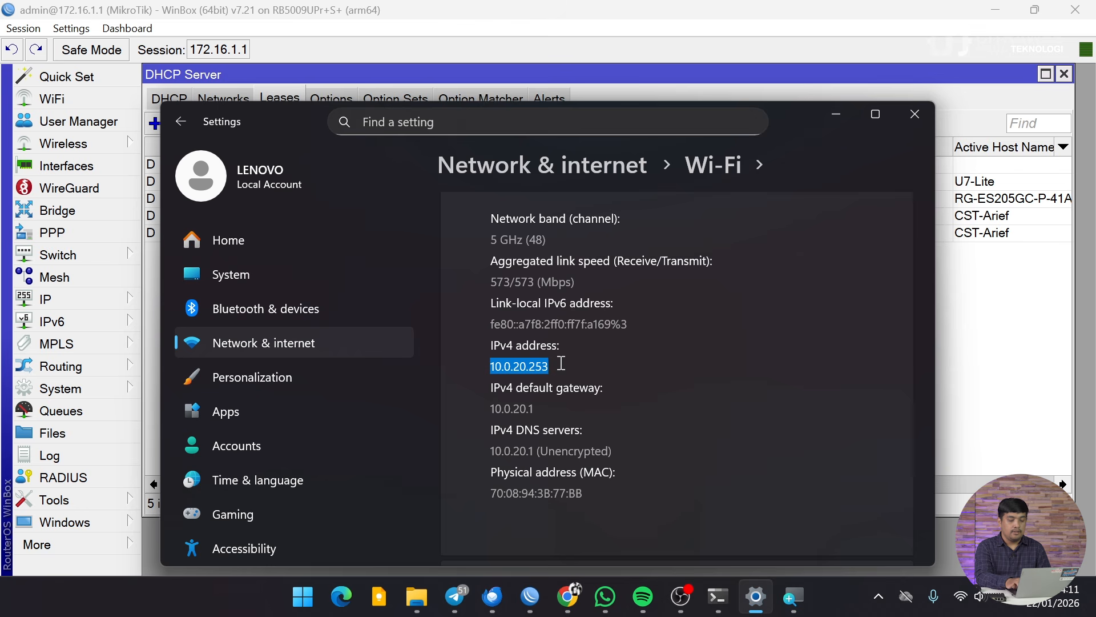
pyautogui.click(822, 121)
# Step: Remove the old 10.0.10.252 dhcp3 lease, leaving the 10.0.20.253 lease
pyautogui.click(279, 234)
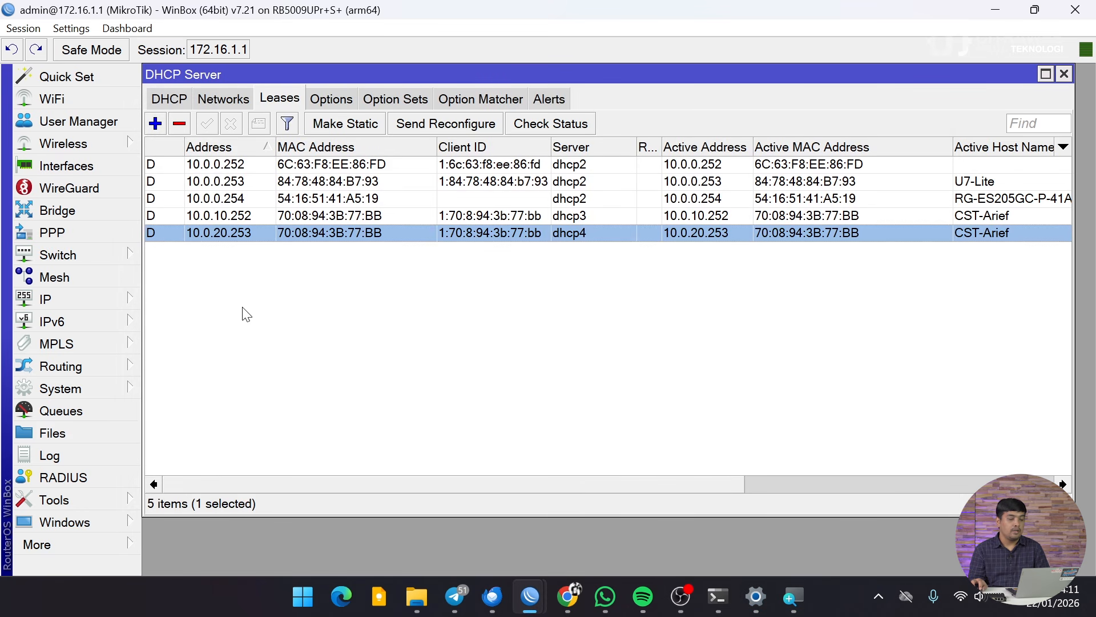
pyautogui.click(249, 216)
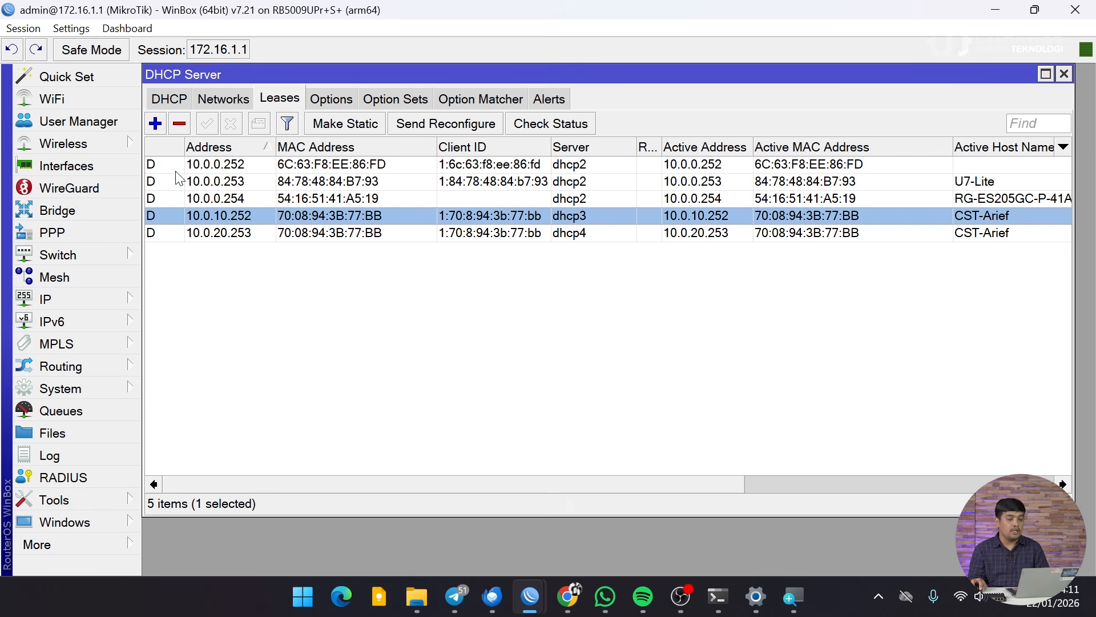
pyautogui.click(180, 124)
pyautogui.click(246, 219)
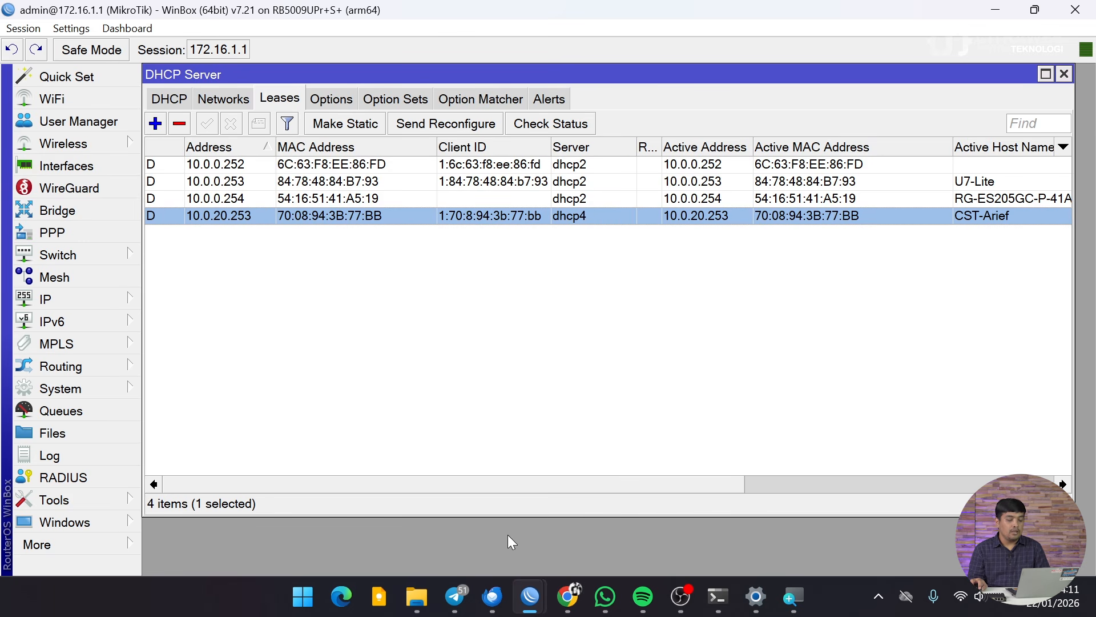
# Step: Run a fast.com speed test in a new Chrome tab
pyautogui.click(568, 597)
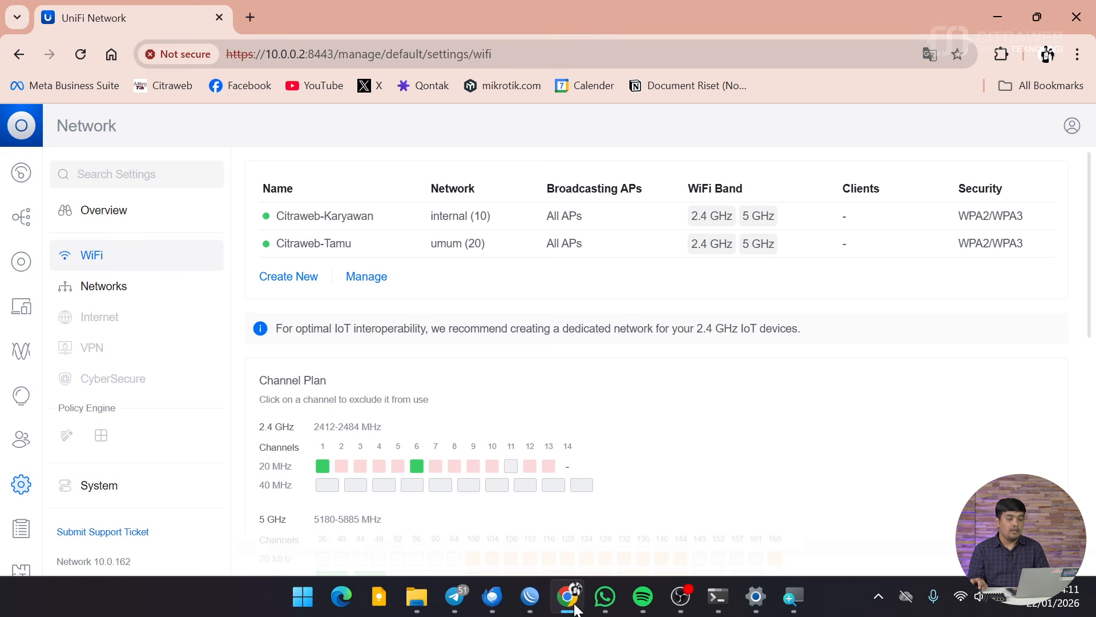
pyautogui.click(245, 18)
pyautogui.click(238, 53)
pyautogui.write('fast.com/id/')
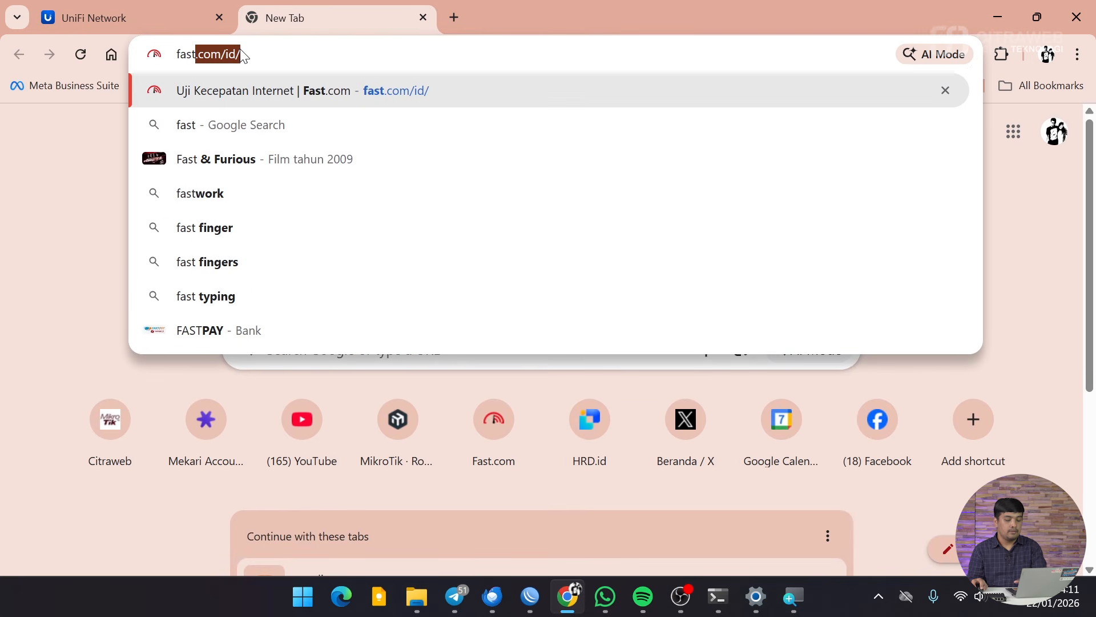
pyautogui.press('Return')
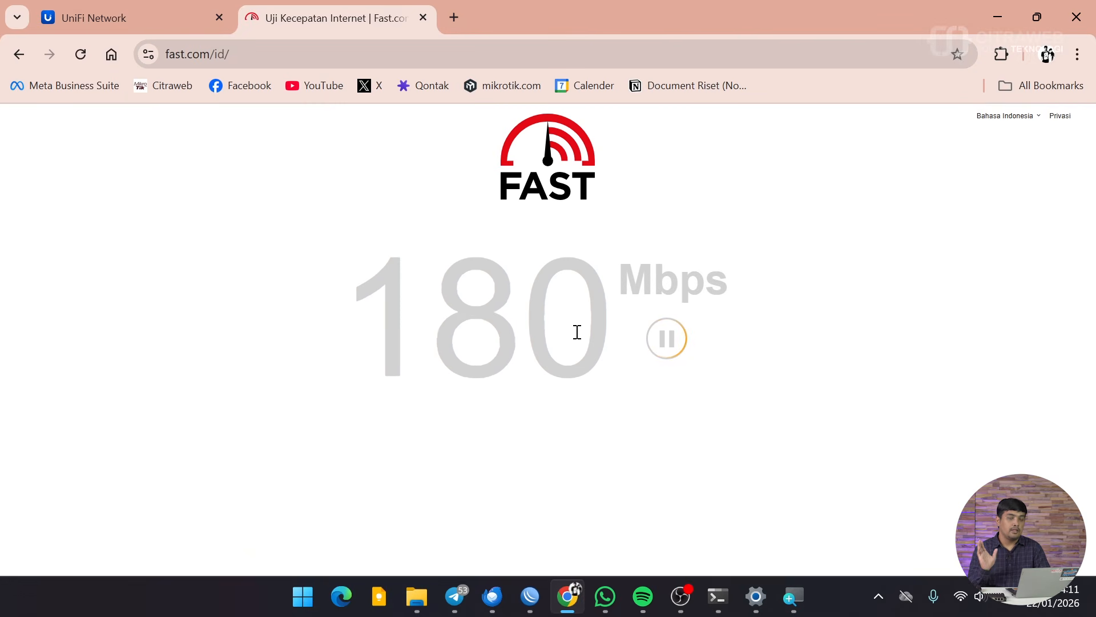